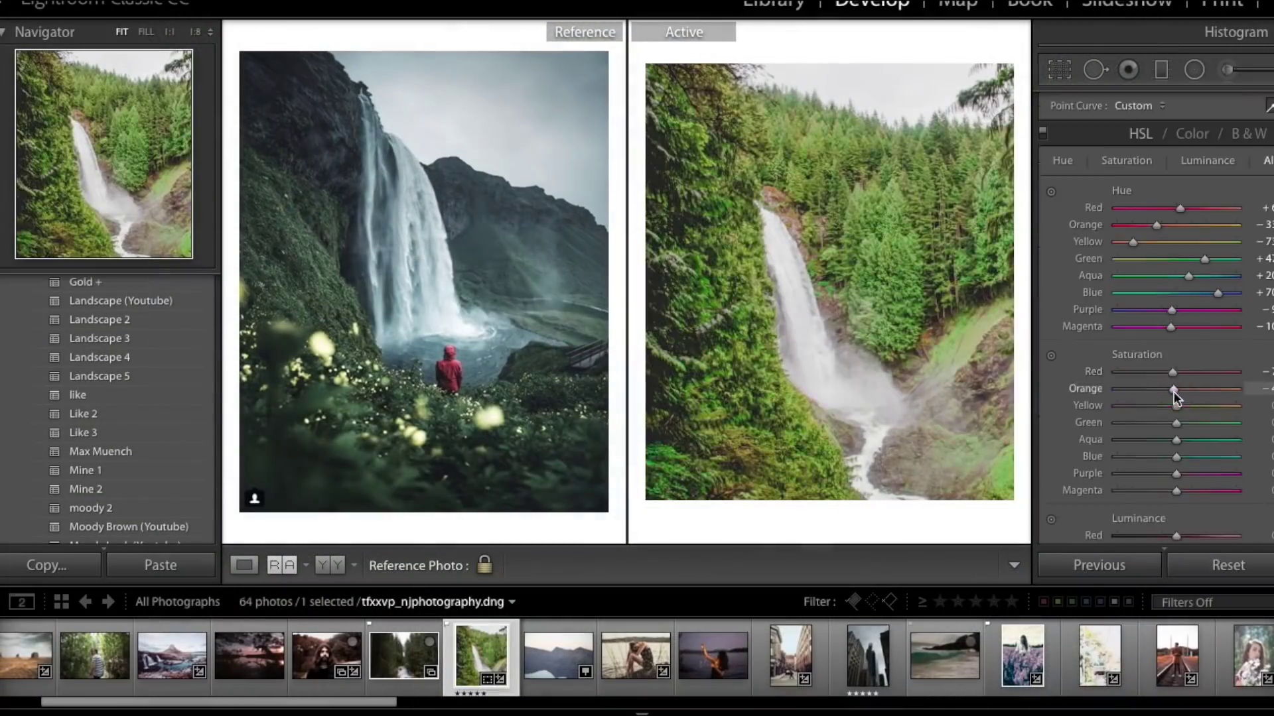
{"action": "scroll", "coordinate": [1173, 392], "scroll_direction": "down", "scroll_amount": 10}
Scroll the Develop panels from HSL down to Effects with the forest stream photo beside the reference.
{"action": "scroll", "coordinate": [1160, 361], "scroll_direction": "up", "scroll_amount": 2}
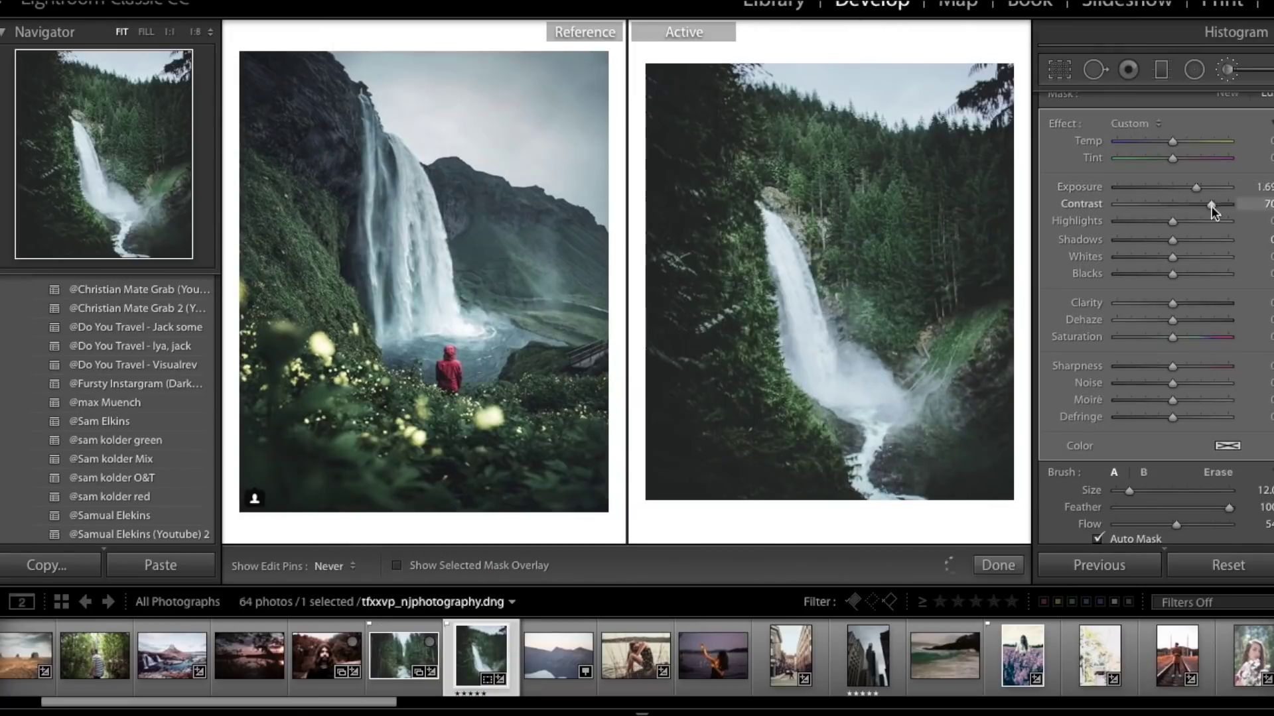
Browse the reference photographer's Instagram grid, then return to Lightroom with tfxxvp_njphotography.dng active.
{"action": "scroll", "coordinate": [1212, 205], "scroll_direction": "down", "scroll_amount": 5}
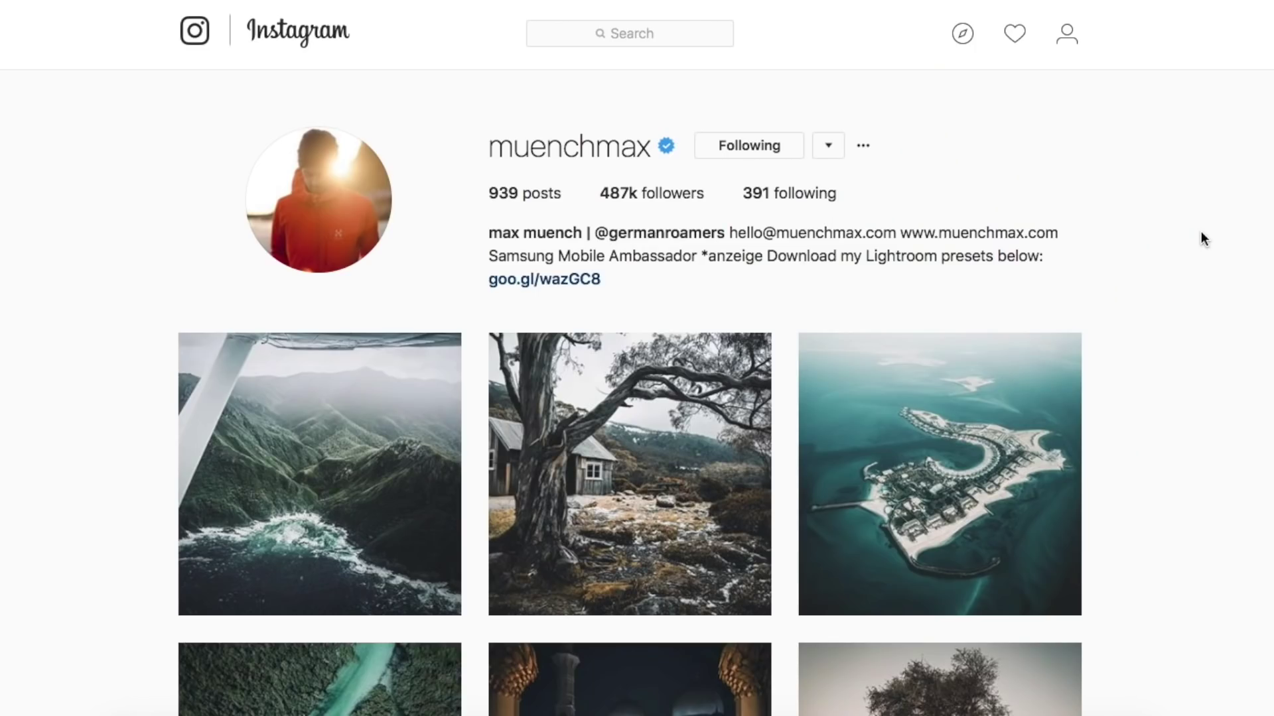
{"action": "scroll", "coordinate": [1201, 233], "scroll_direction": "down", "scroll_amount": 3}
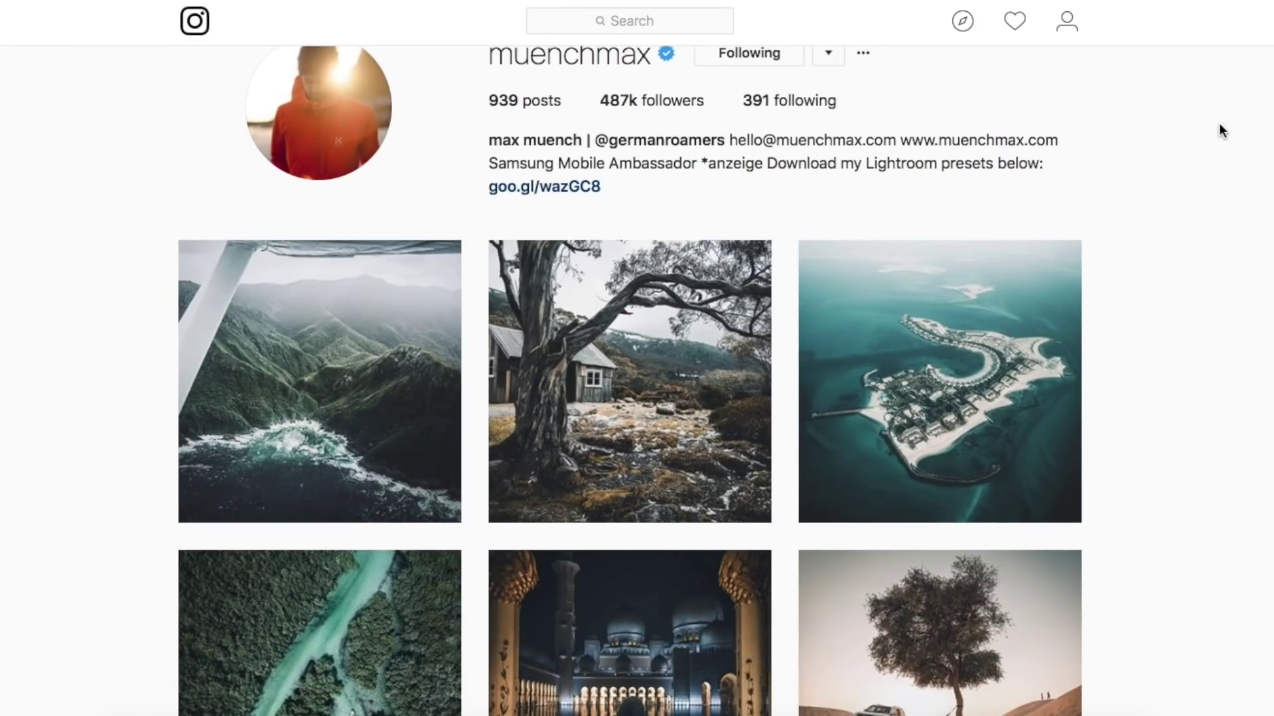
{"action": "scroll", "coordinate": [1219, 126], "scroll_direction": "up", "scroll_amount": 3}
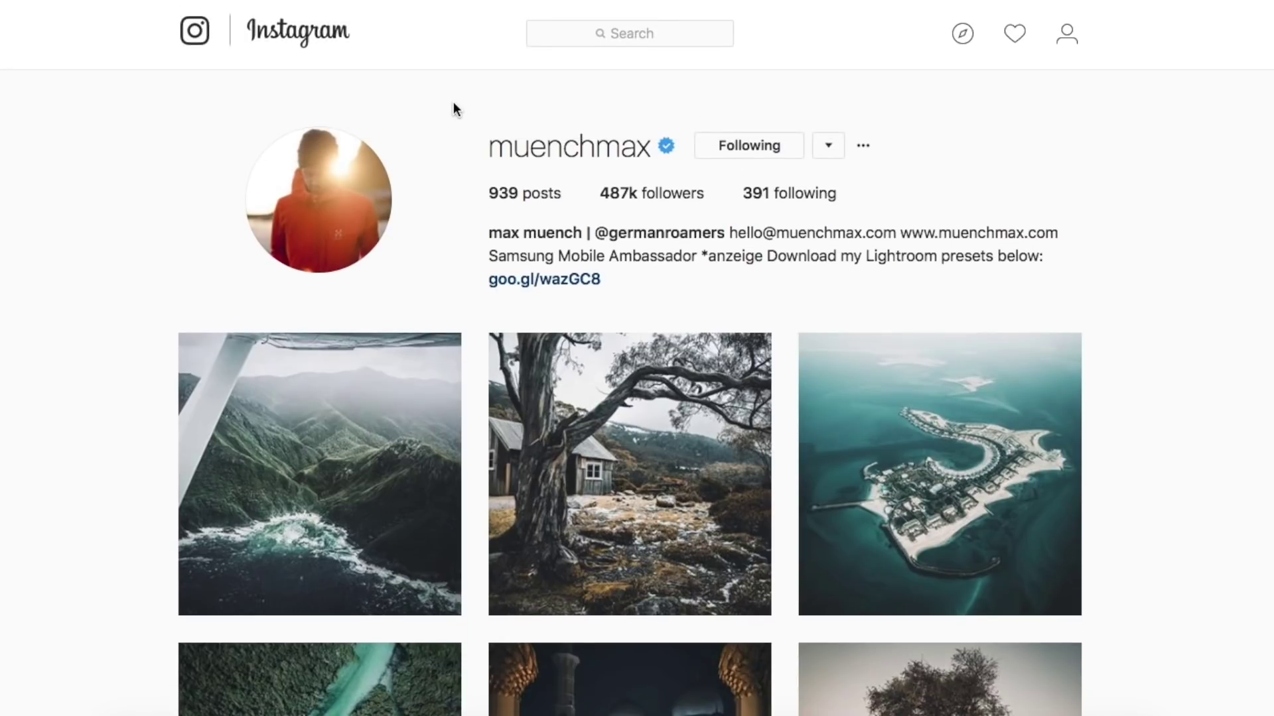
{"action": "scroll", "coordinate": [818, 462], "scroll_direction": "down", "scroll_amount": 5}
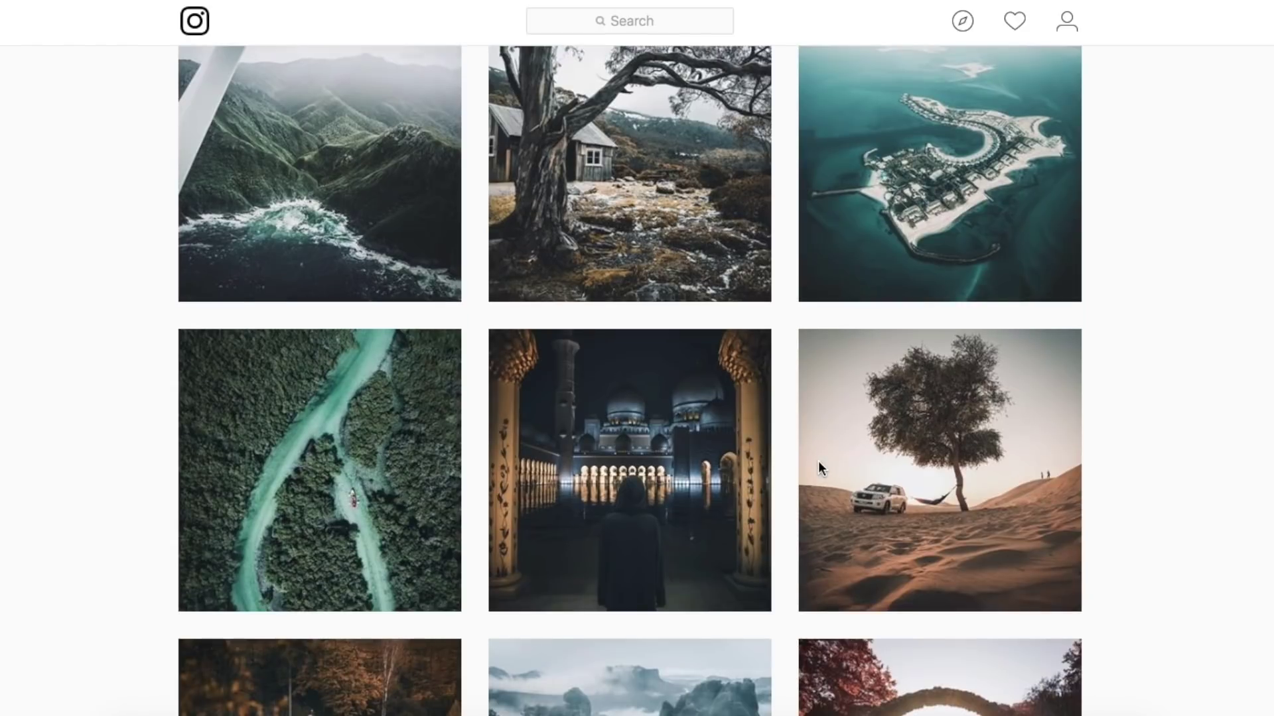
{"action": "scroll", "coordinate": [818, 462], "scroll_direction": "down", "scroll_amount": 1}
{"action": "scroll", "coordinate": [818, 462], "scroll_direction": "down", "scroll_amount": 1}
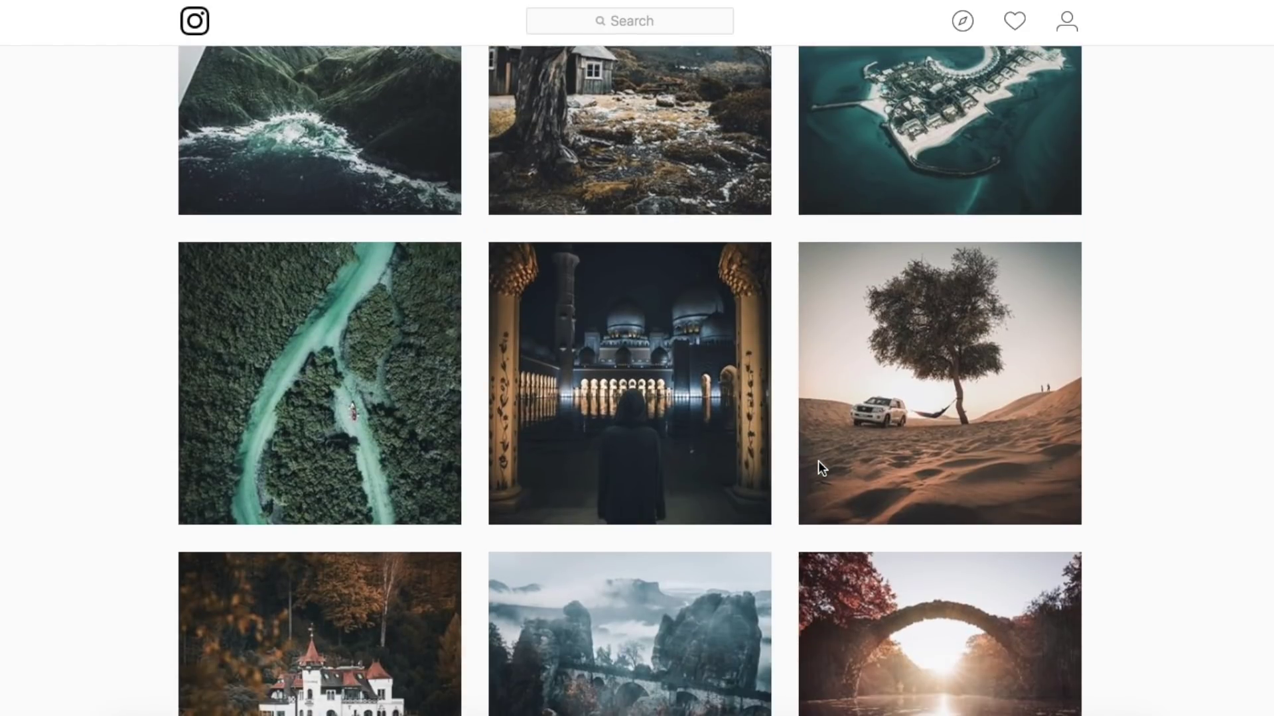
{"action": "scroll", "coordinate": [818, 462], "scroll_direction": "down", "scroll_amount": 2}
{"action": "scroll", "coordinate": [818, 462], "scroll_direction": "down", "scroll_amount": 3}
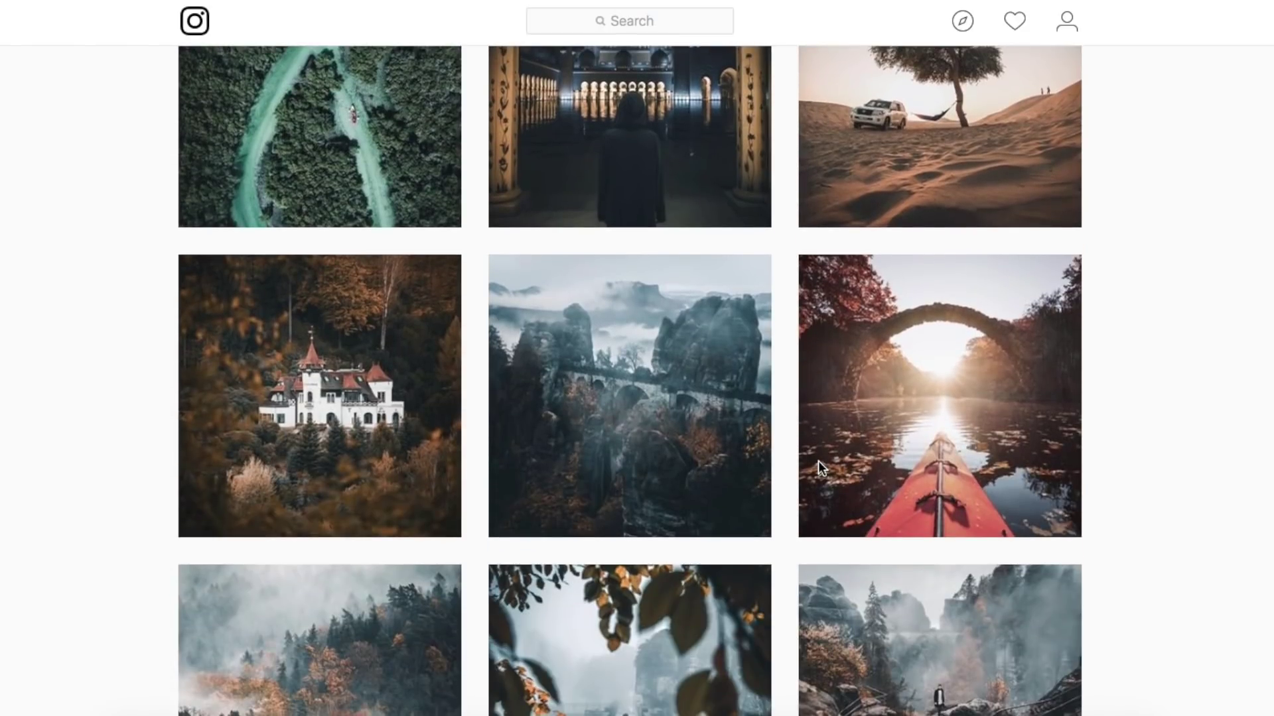
{"action": "scroll", "coordinate": [818, 463], "scroll_direction": "down", "scroll_amount": 4}
{"action": "scroll", "coordinate": [817, 463], "scroll_direction": "down", "scroll_amount": 2}
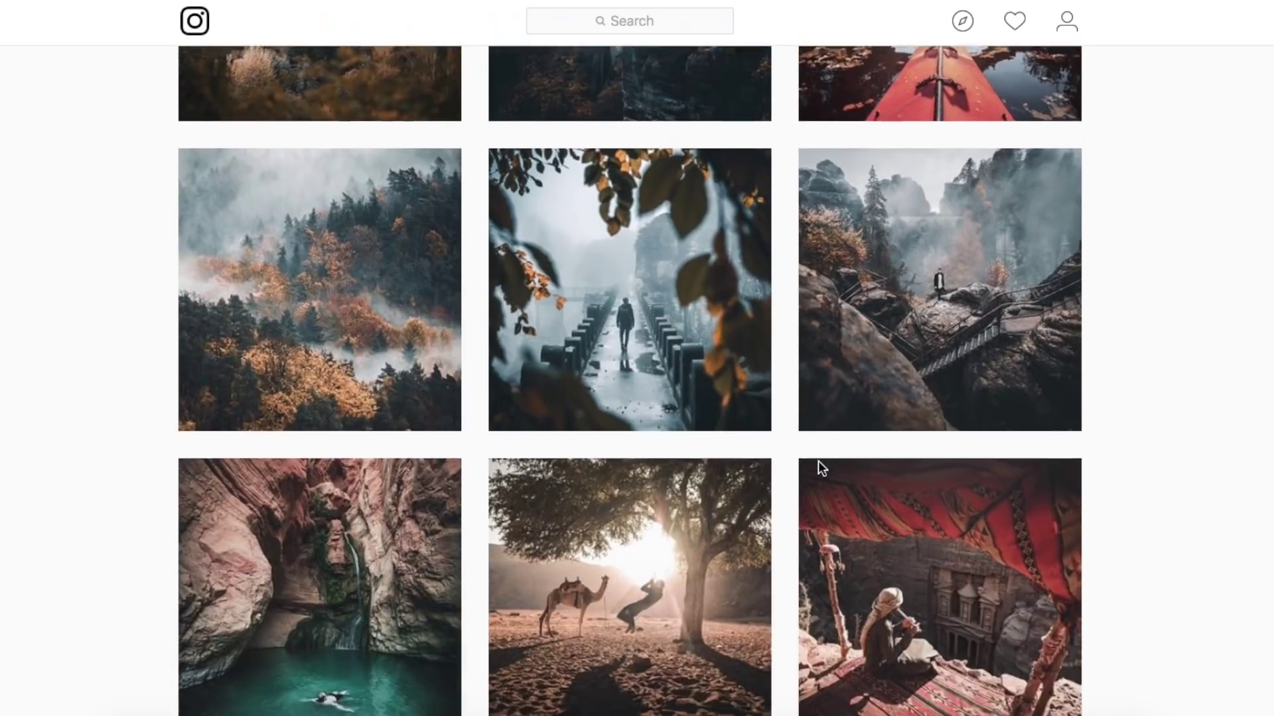
{"action": "scroll", "coordinate": [818, 462], "scroll_direction": "down", "scroll_amount": 5}
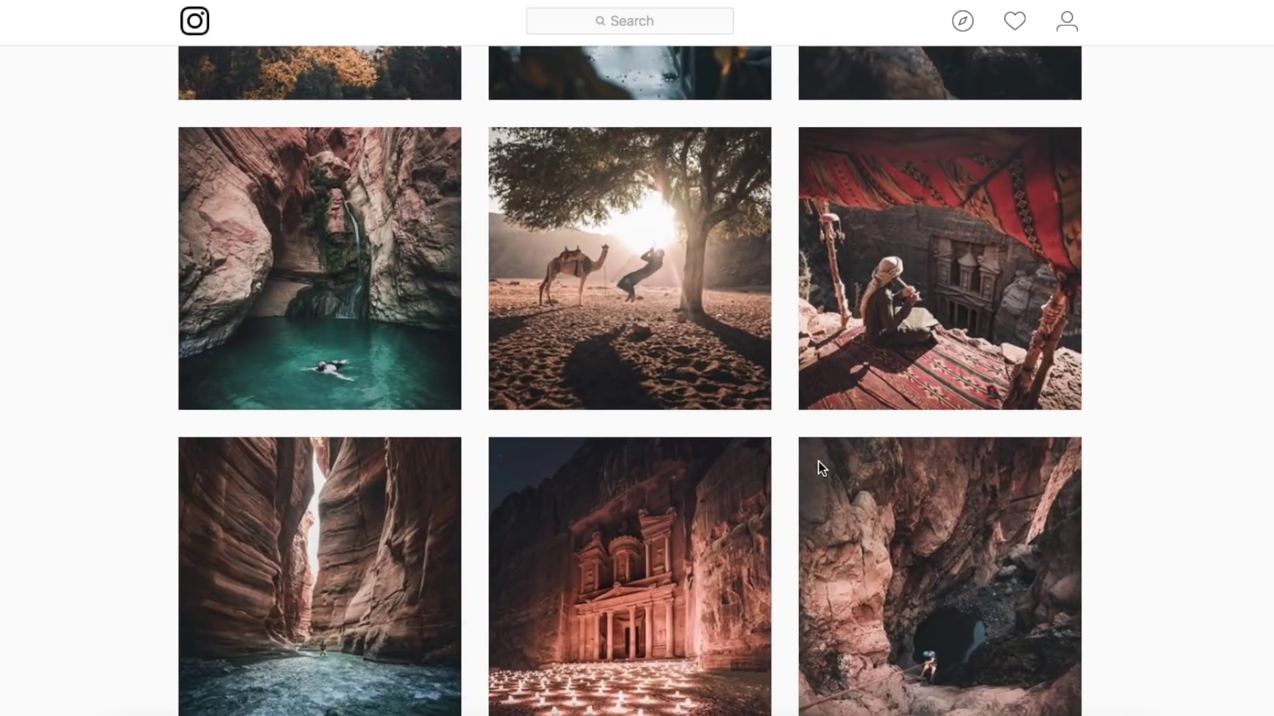
{"action": "scroll", "coordinate": [818, 462], "scroll_direction": "down", "scroll_amount": 9}
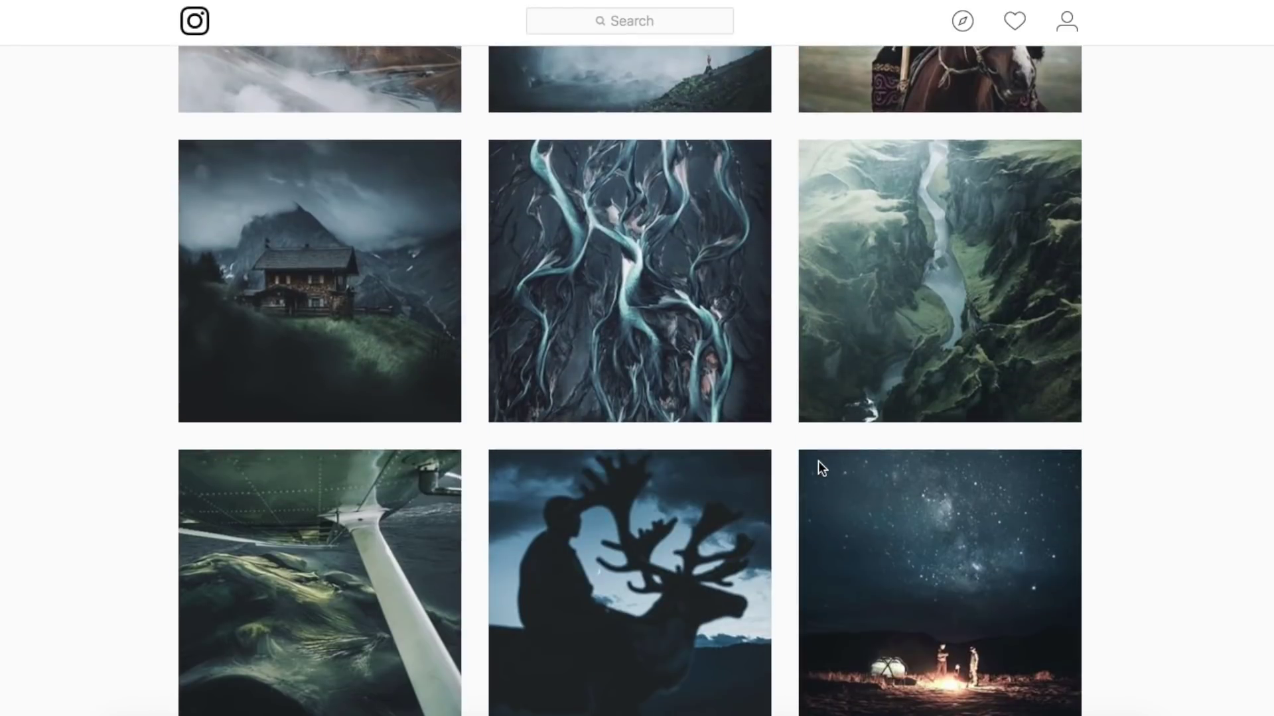
{"action": "scroll", "coordinate": [818, 462], "scroll_direction": "down", "scroll_amount": 12}
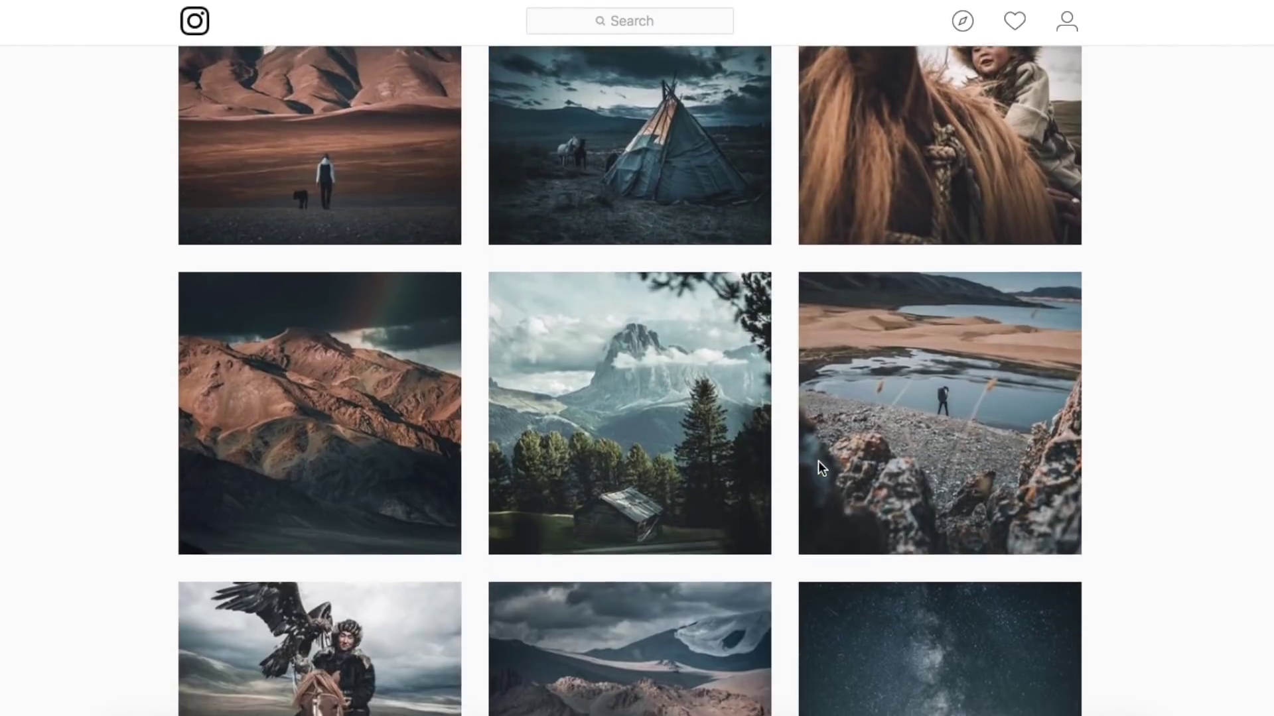
{"action": "scroll", "coordinate": [817, 462], "scroll_direction": "down", "scroll_amount": 9}
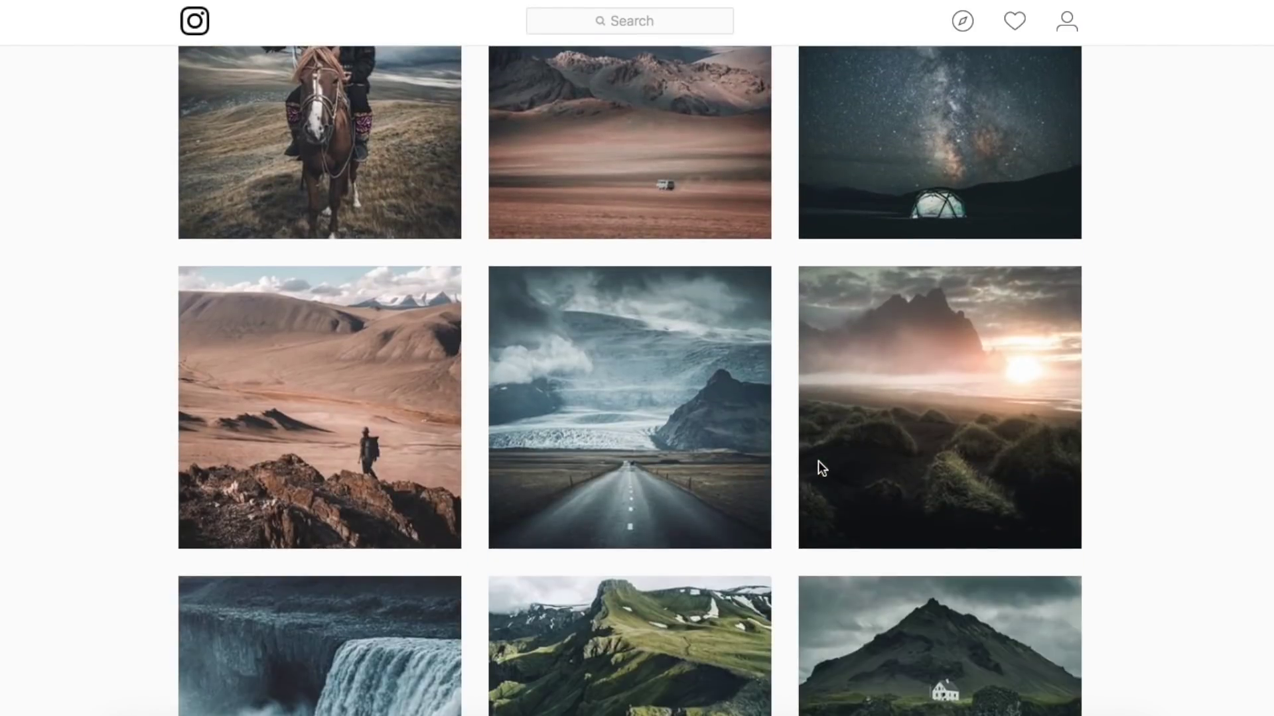
{"action": "scroll", "coordinate": [817, 462], "scroll_direction": "down", "scroll_amount": 2}
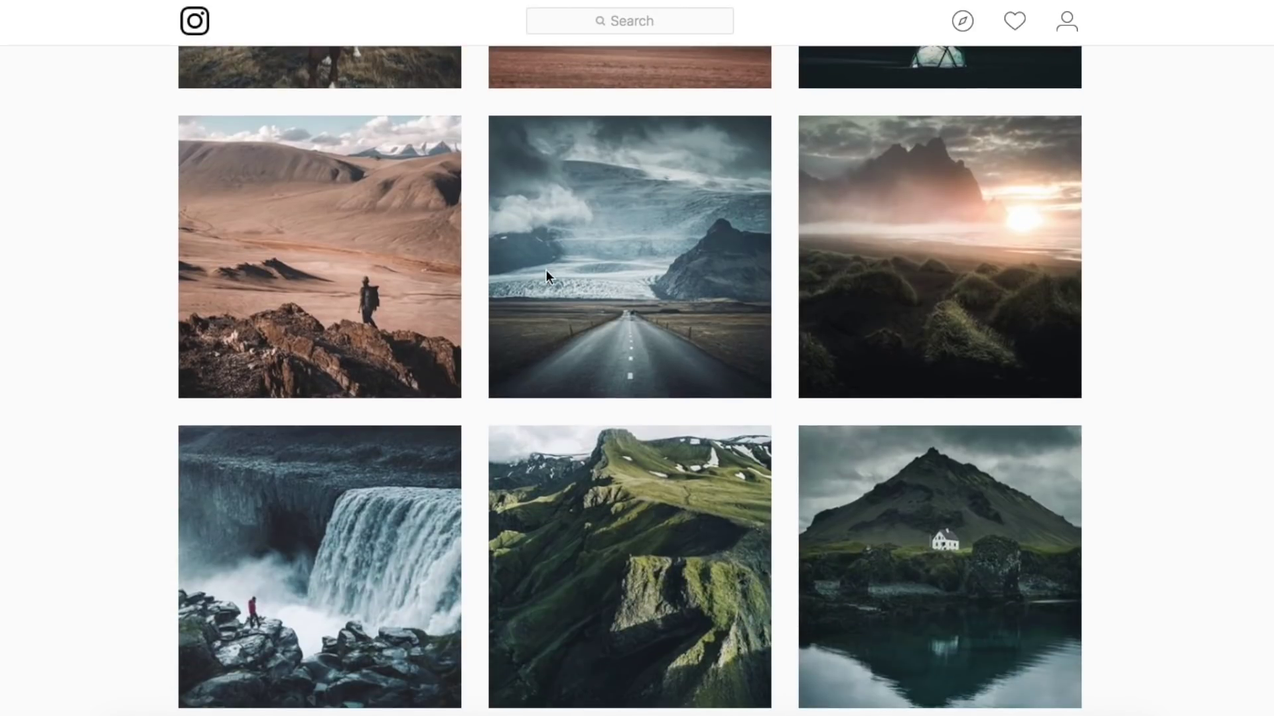
{"action": "scroll", "coordinate": [842, 351], "scroll_direction": "down", "scroll_amount": 6}
{"action": "scroll", "coordinate": [843, 351], "scroll_direction": "up", "scroll_amount": 1}
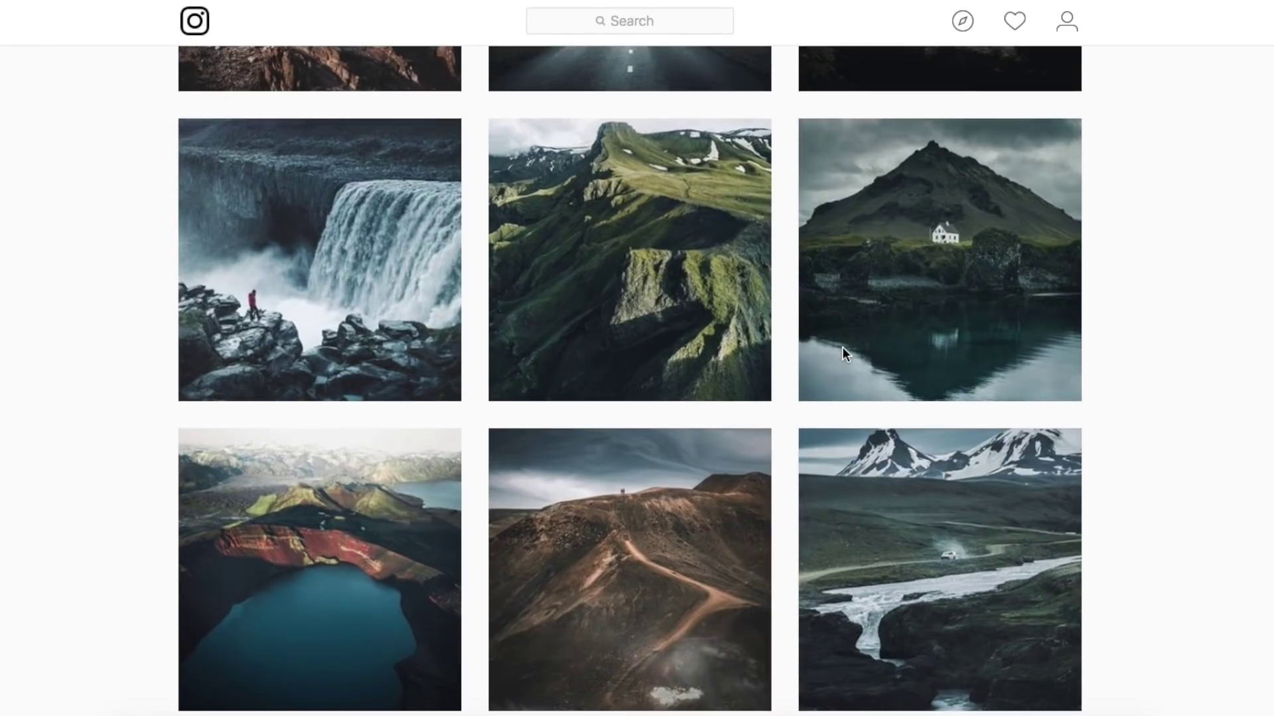
{"action": "scroll", "coordinate": [843, 347], "scroll_direction": "down", "scroll_amount": 5}
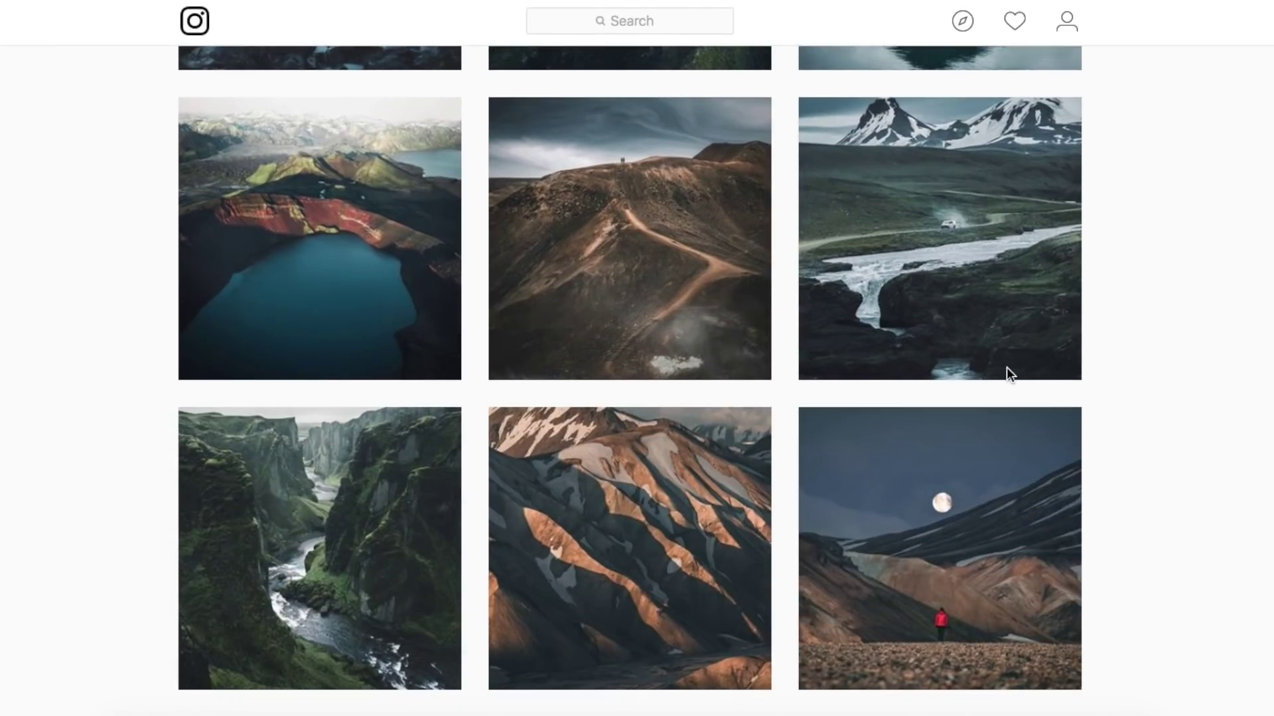
{"action": "scroll", "coordinate": [1005, 368], "scroll_direction": "down", "scroll_amount": 5}
{"action": "scroll", "coordinate": [1006, 368], "scroll_direction": "down", "scroll_amount": 5}
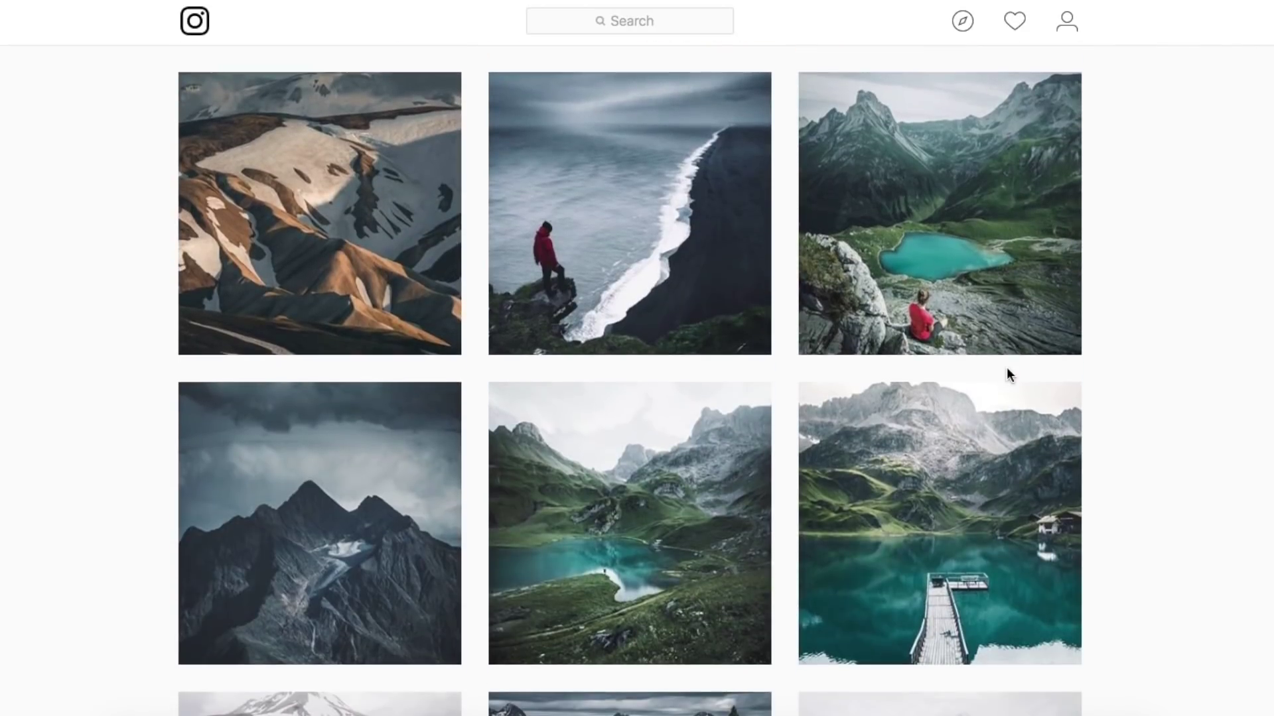
{"action": "scroll", "coordinate": [1006, 367], "scroll_direction": "down", "scroll_amount": 1}
{"action": "scroll", "coordinate": [1006, 367], "scroll_direction": "down", "scroll_amount": 4}
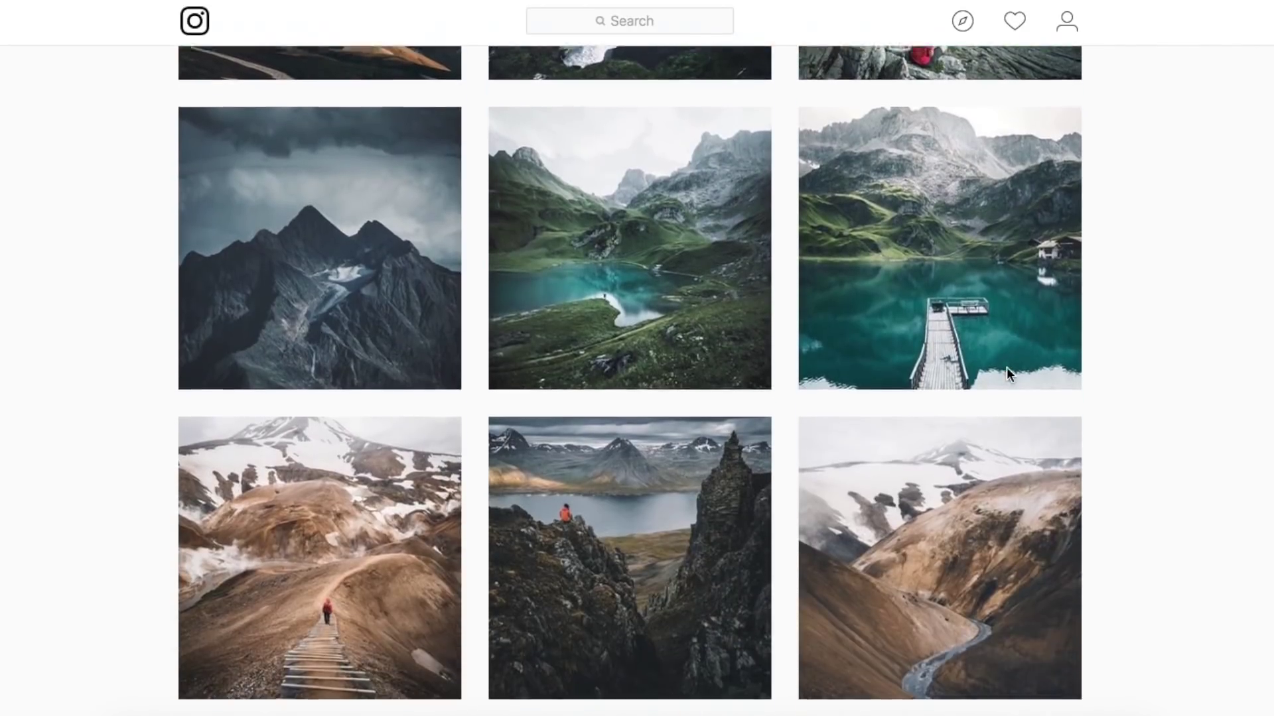
{"action": "scroll", "coordinate": [1005, 368], "scroll_direction": "up", "scroll_amount": 1}
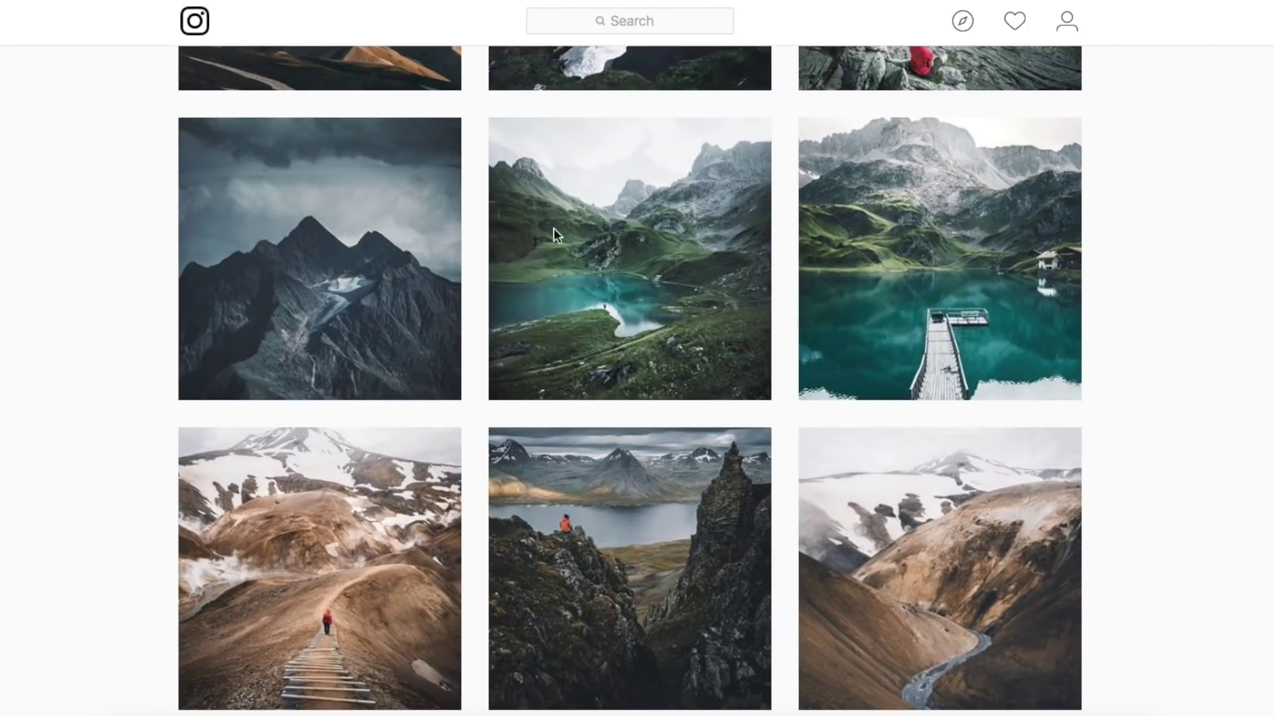
{"action": "scroll", "coordinate": [839, 344], "scroll_direction": "down", "scroll_amount": 7}
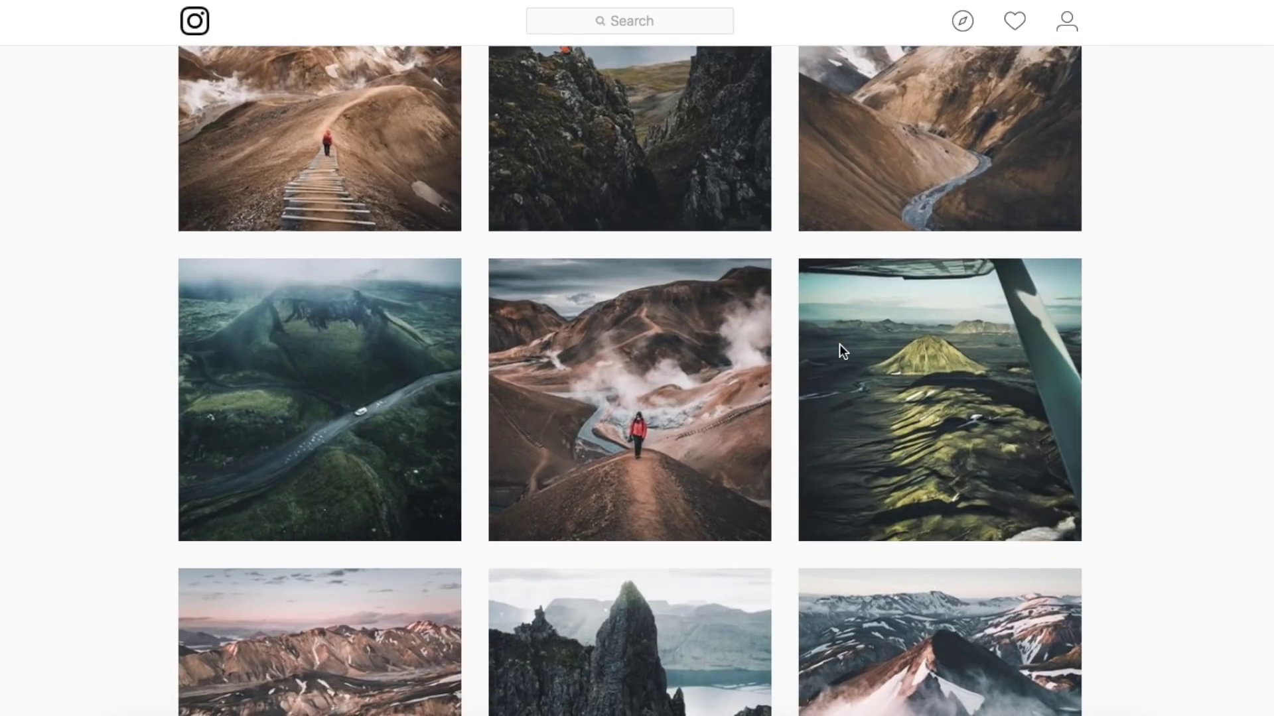
{"action": "scroll", "coordinate": [838, 344], "scroll_direction": "down", "scroll_amount": 5}
{"action": "scroll", "coordinate": [839, 350], "scroll_direction": "down", "scroll_amount": 5}
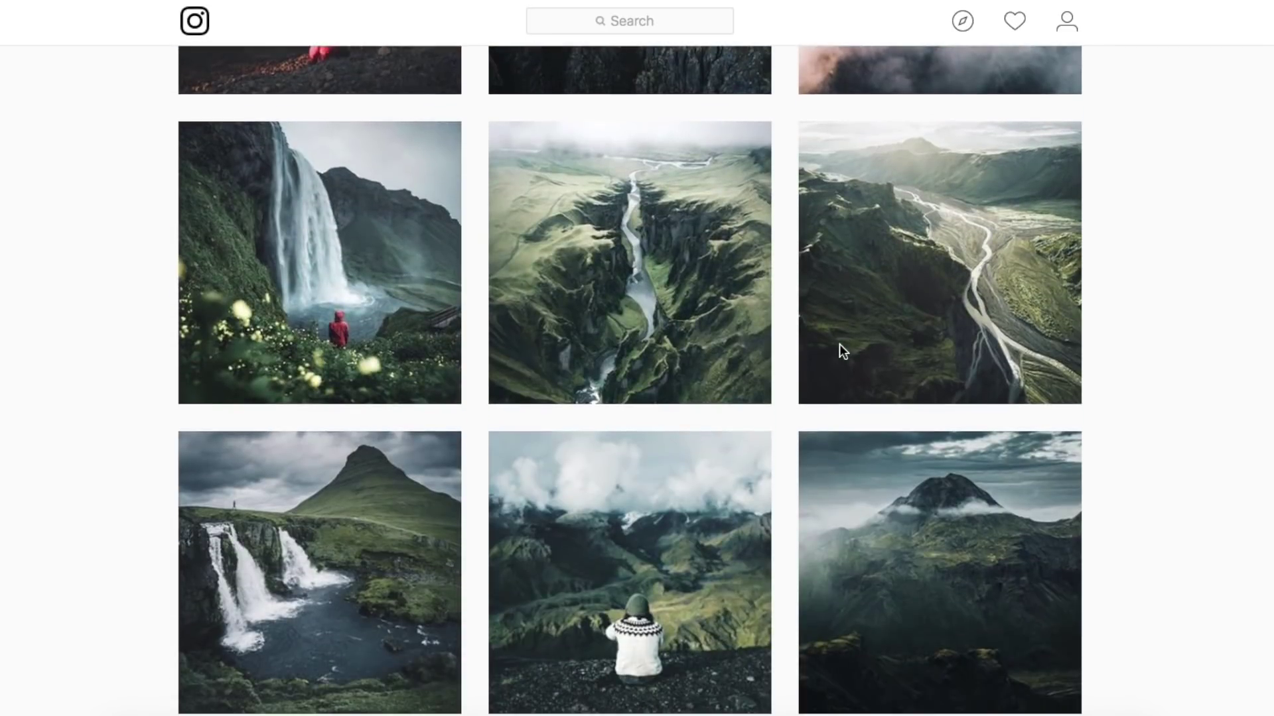
{"action": "scroll", "coordinate": [838, 351], "scroll_direction": "down", "scroll_amount": 1}
{"action": "scroll", "coordinate": [839, 346], "scroll_direction": "down", "scroll_amount": 3}
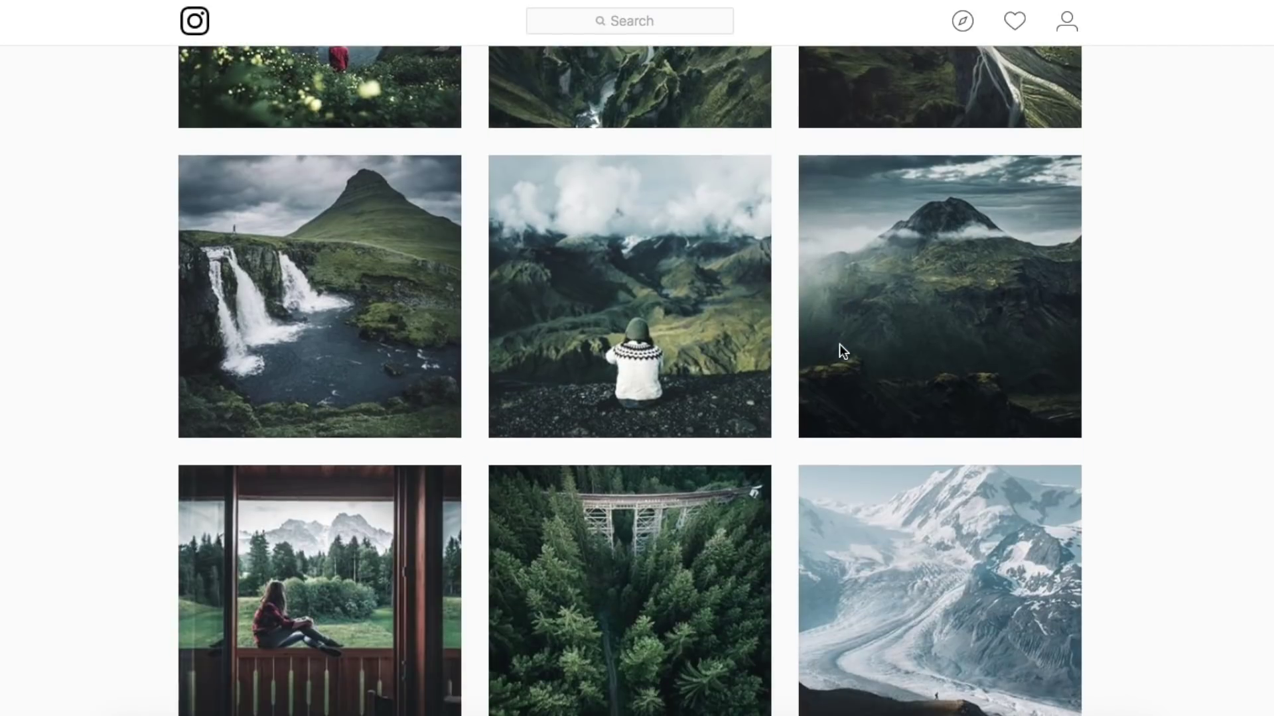
{"action": "scroll", "coordinate": [839, 345], "scroll_direction": "down", "scroll_amount": 6}
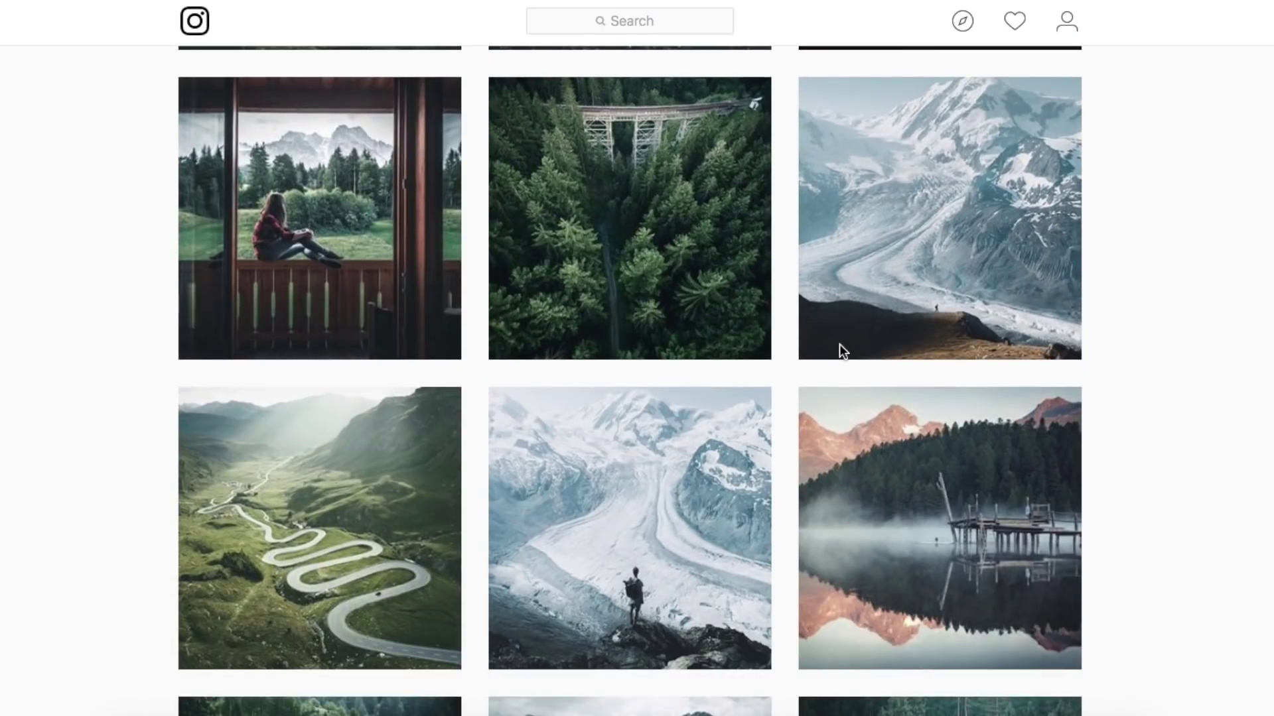
{"action": "scroll", "coordinate": [839, 345], "scroll_direction": "down", "scroll_amount": 1}
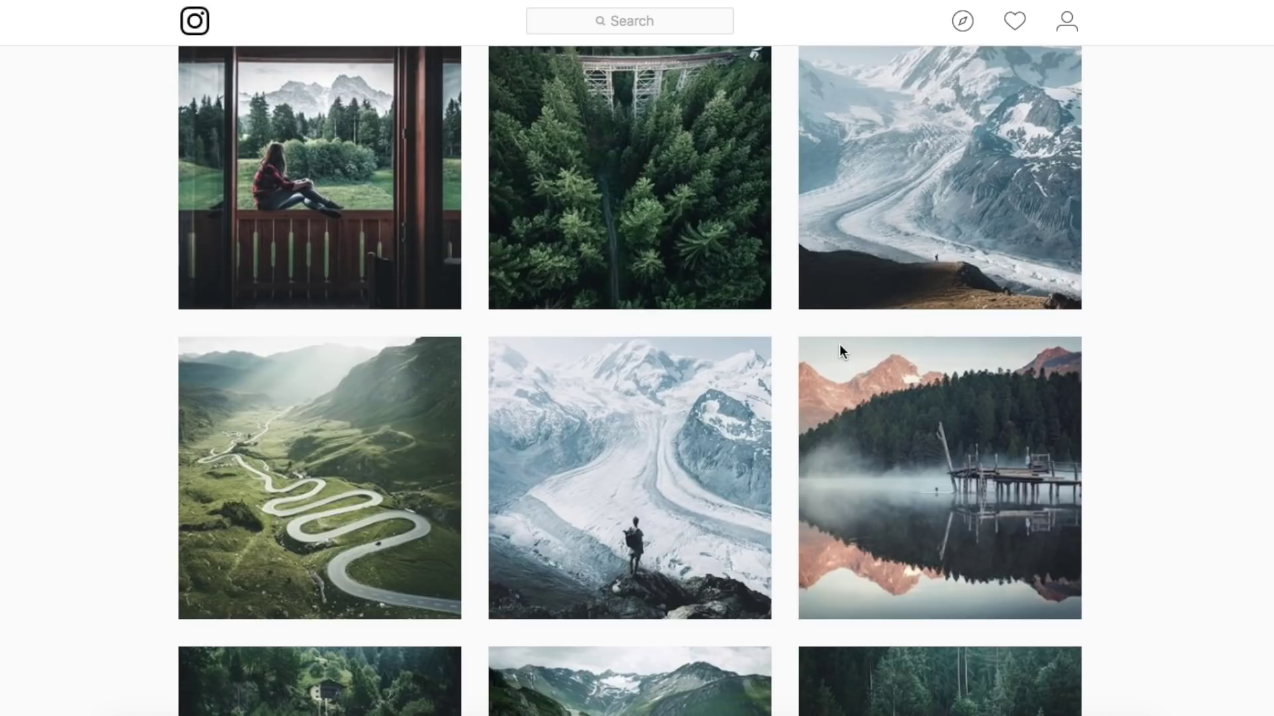
{"action": "scroll", "coordinate": [839, 344], "scroll_direction": "down", "scroll_amount": 2}
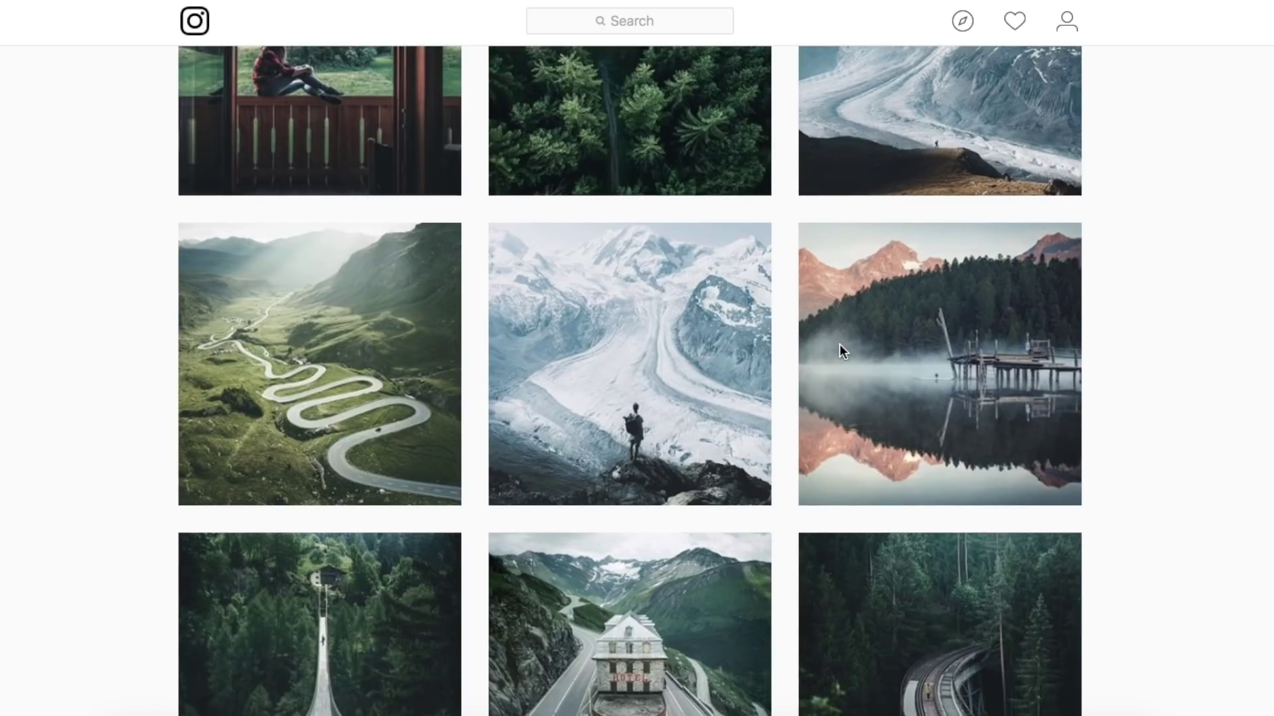
{"action": "left_click", "coordinate": [1005, 713]}
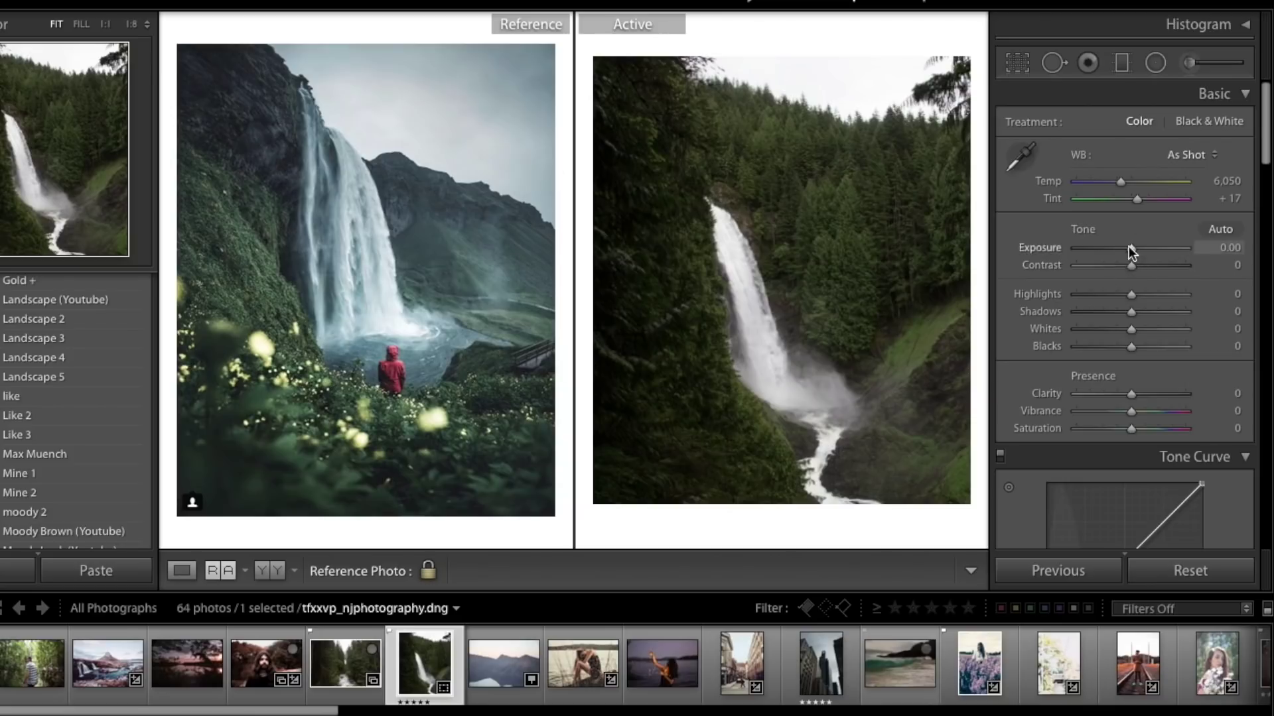
Raise the waterfall photo's Exposure to +1.60 and Contrast to +68.
{"action": "left_click_drag", "start_coordinate": [1129, 247], "coordinate": [1145, 249]}
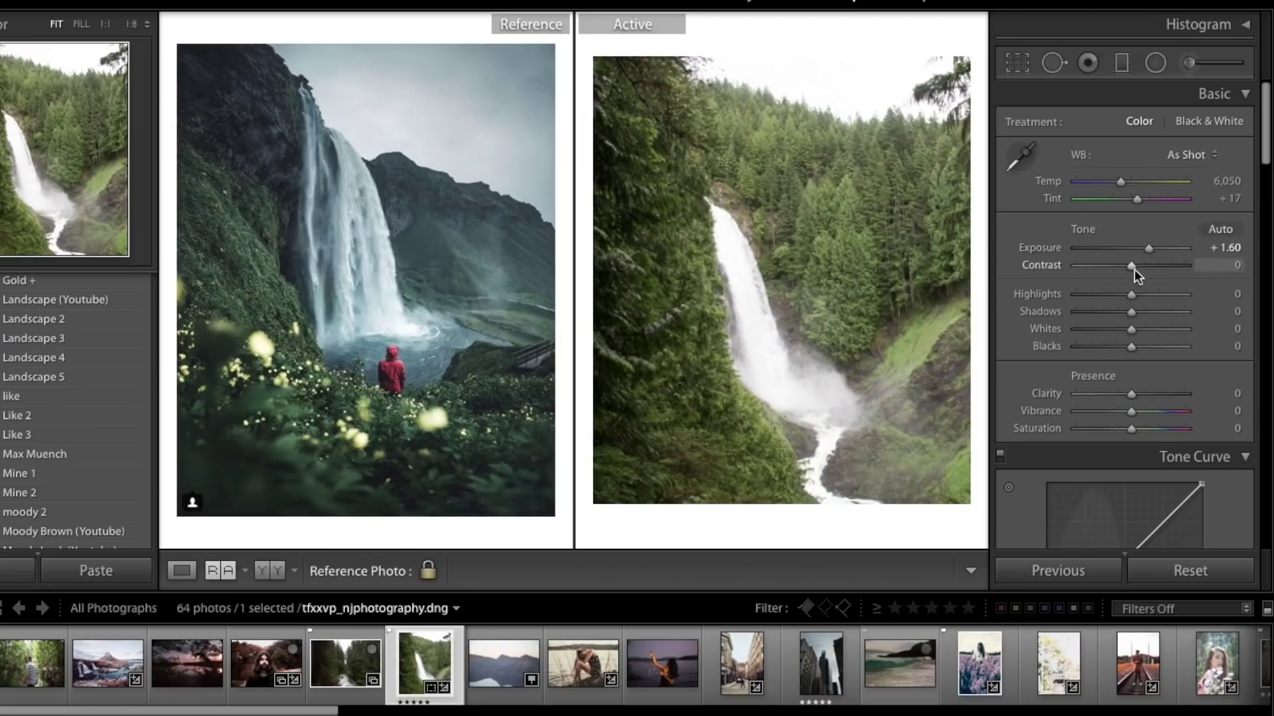
{"action": "left_click_drag", "start_coordinate": [1137, 268], "coordinate": [1166, 266]}
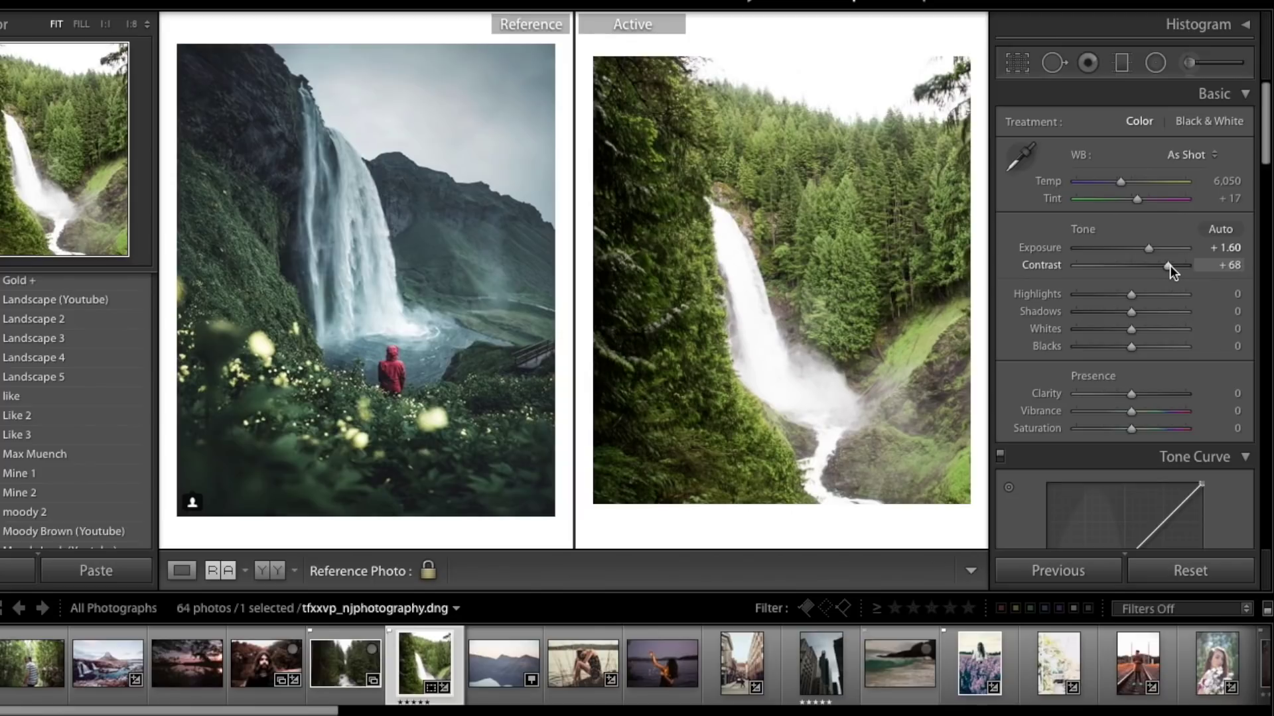
{"action": "scroll", "coordinate": [1128, 375], "scroll_direction": "down", "scroll_amount": 1}
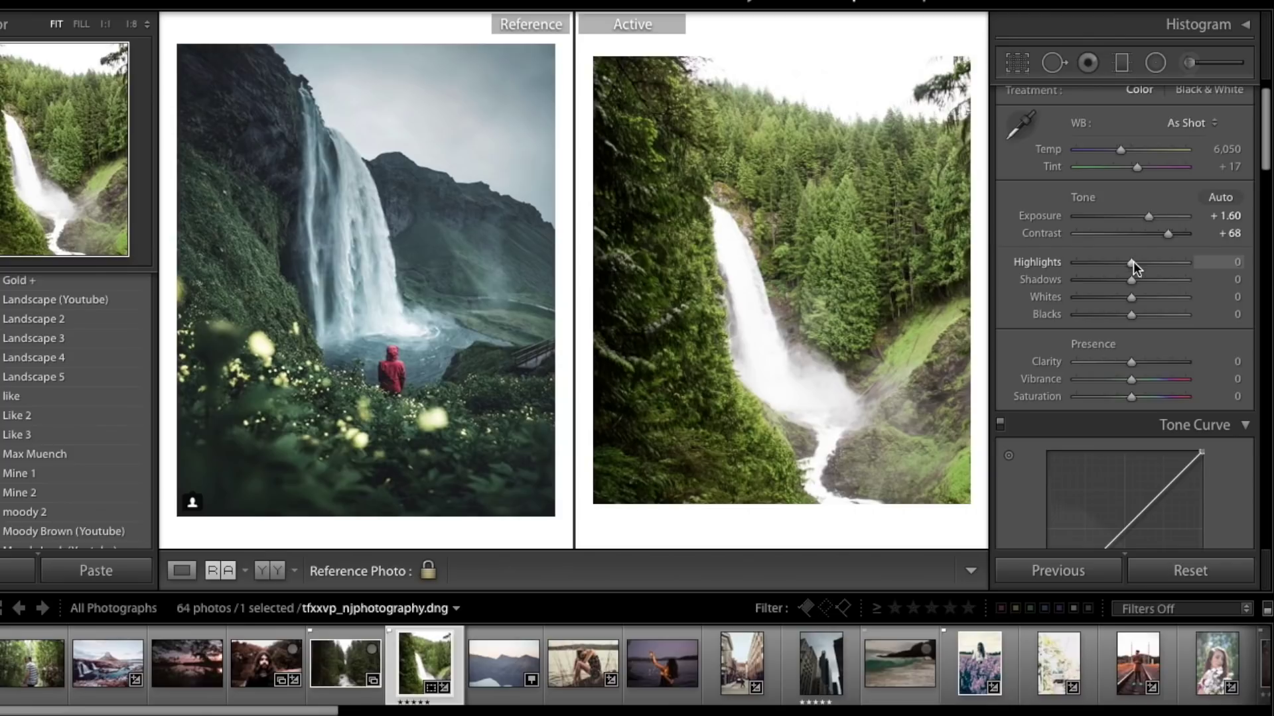
Set Highlights −59, Shadows +100, Whites −89 and Blacks −53.
{"action": "left_click_drag", "start_coordinate": [1132, 263], "coordinate": [1101, 261]}
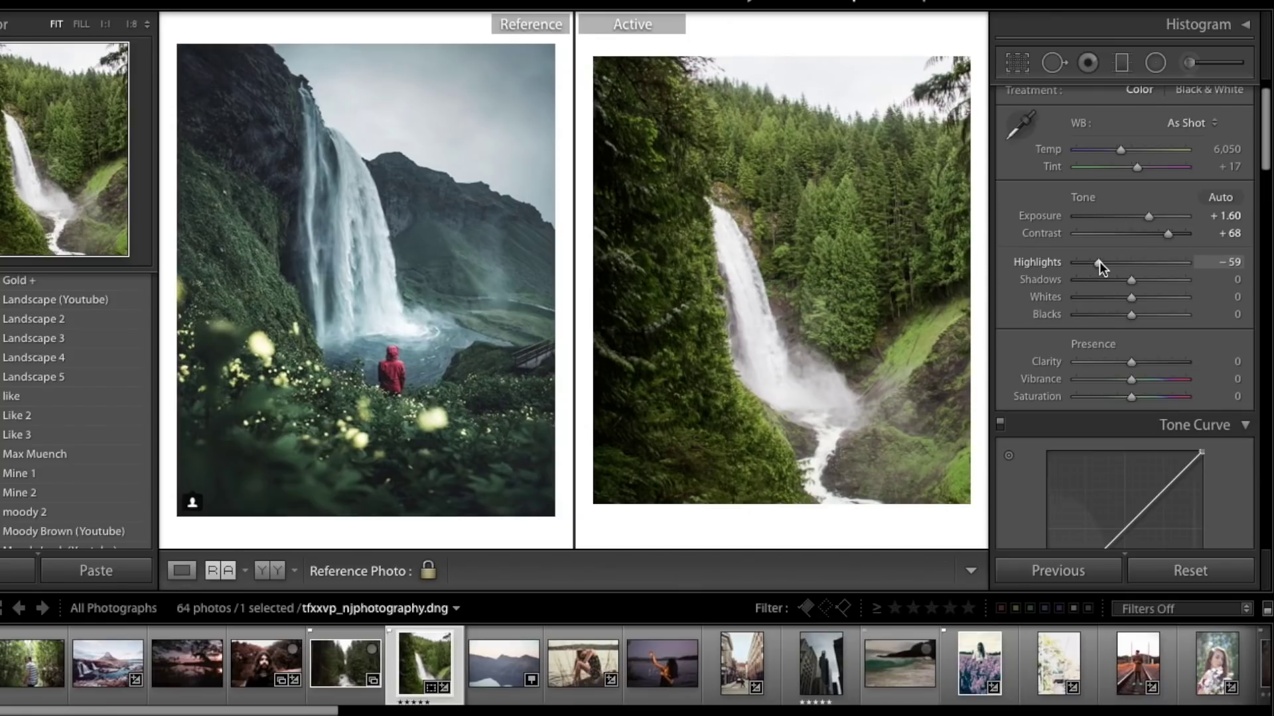
{"action": "scroll", "coordinate": [1100, 262], "scroll_direction": "down", "scroll_amount": 1}
{"action": "left_click_drag", "start_coordinate": [1137, 256], "coordinate": [1188, 255]}
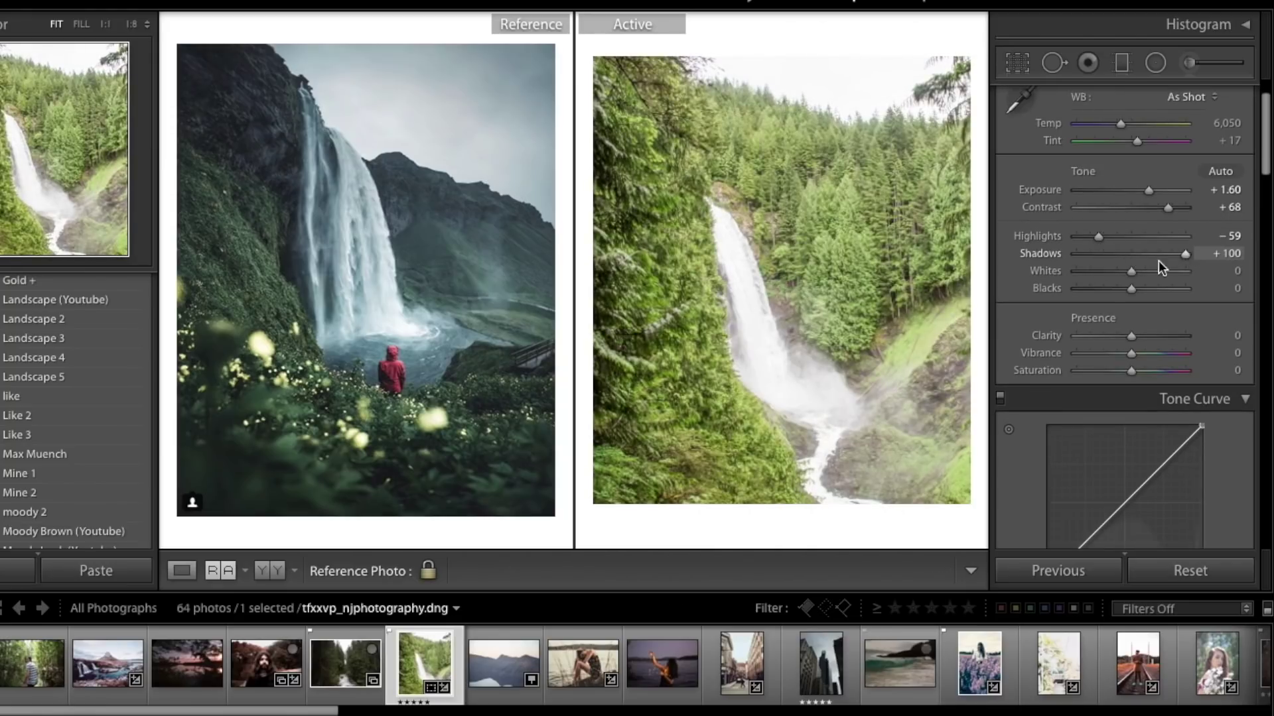
{"action": "left_click_drag", "start_coordinate": [1133, 271], "coordinate": [1082, 276]}
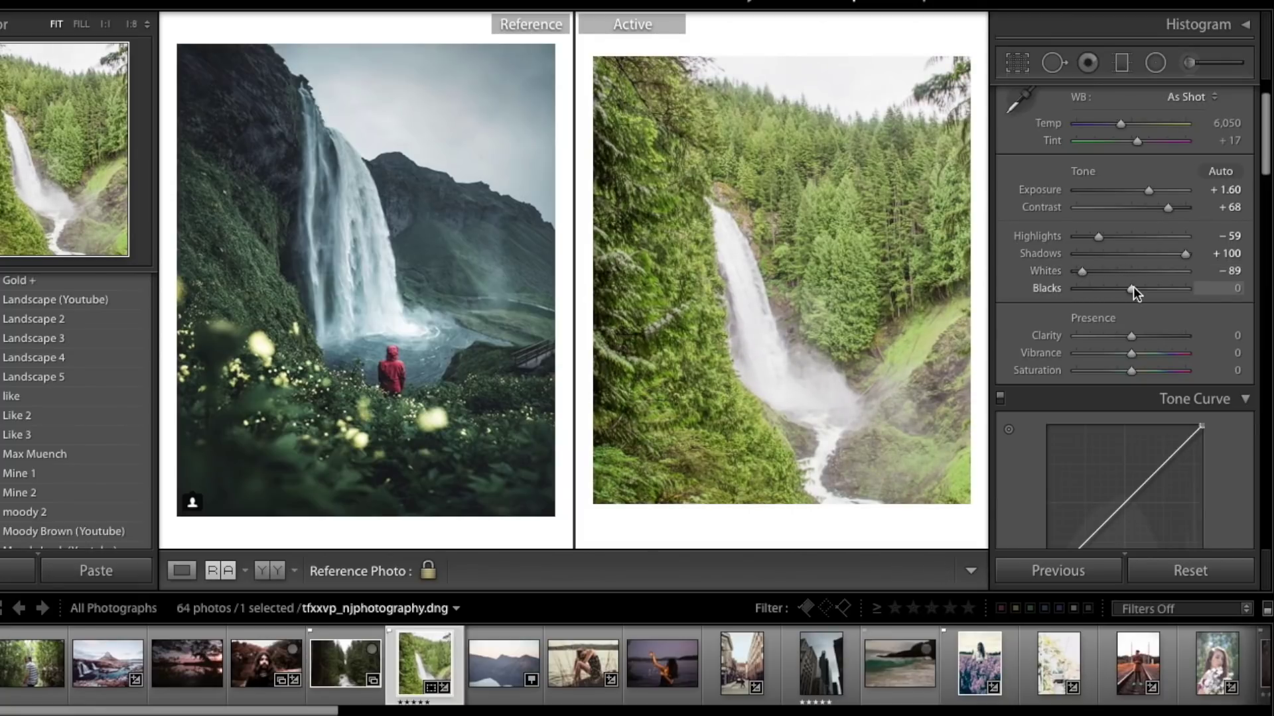
{"action": "left_click_drag", "start_coordinate": [1131, 290], "coordinate": [1101, 291]}
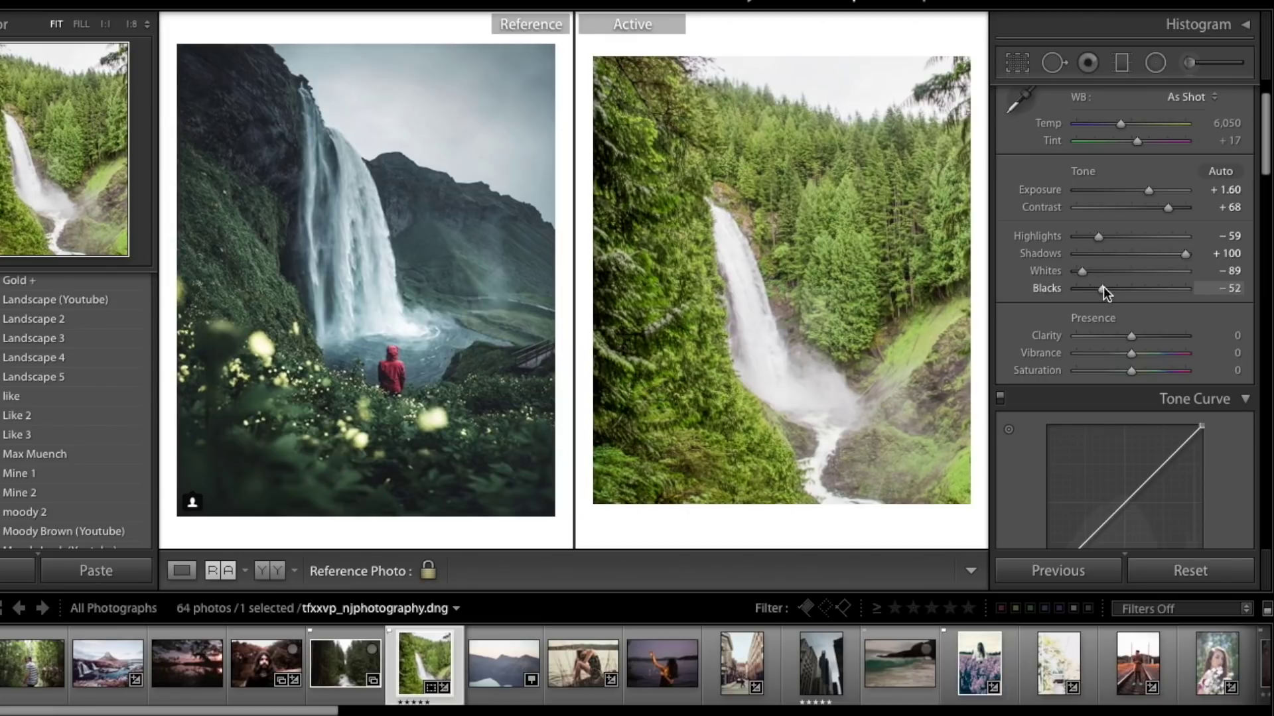
{"action": "scroll", "coordinate": [1185, 309], "scroll_direction": "down", "scroll_amount": 3}
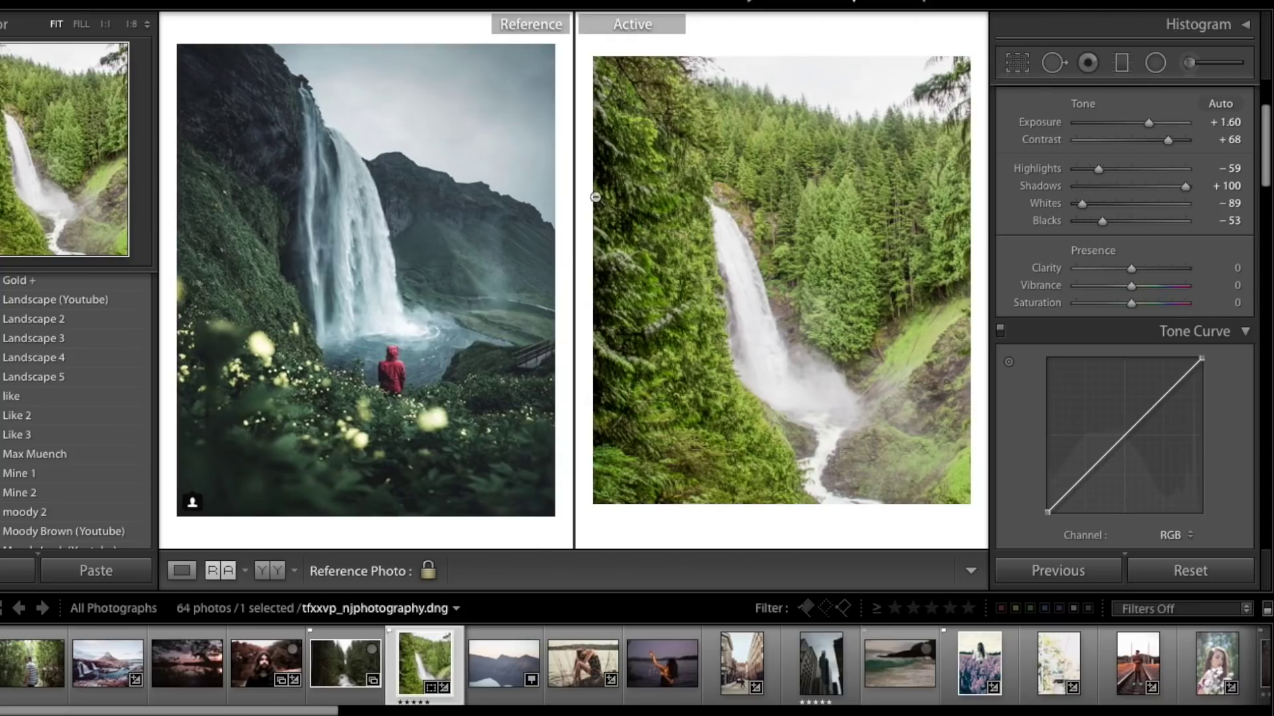
Lower Vibrance to −9.
{"action": "scroll", "coordinate": [1206, 311], "scroll_direction": "down", "scroll_amount": 2}
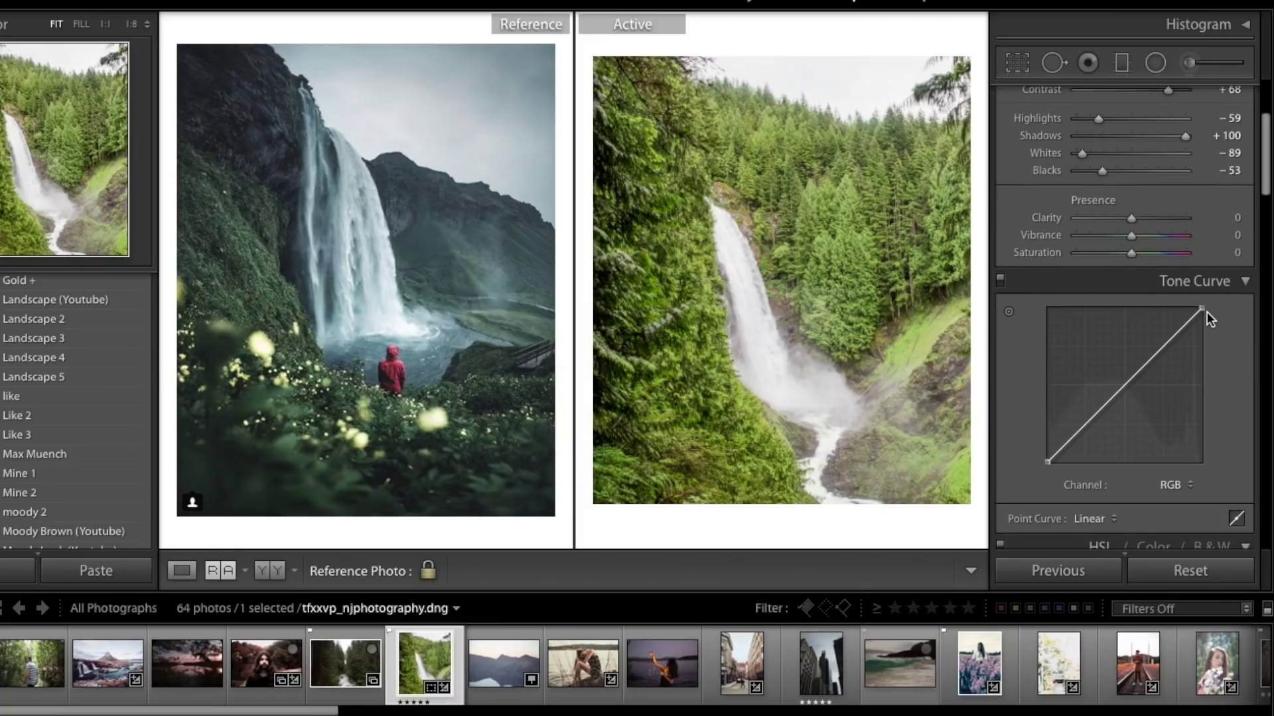
{"action": "scroll", "coordinate": [1206, 312], "scroll_direction": "down", "scroll_amount": 1}
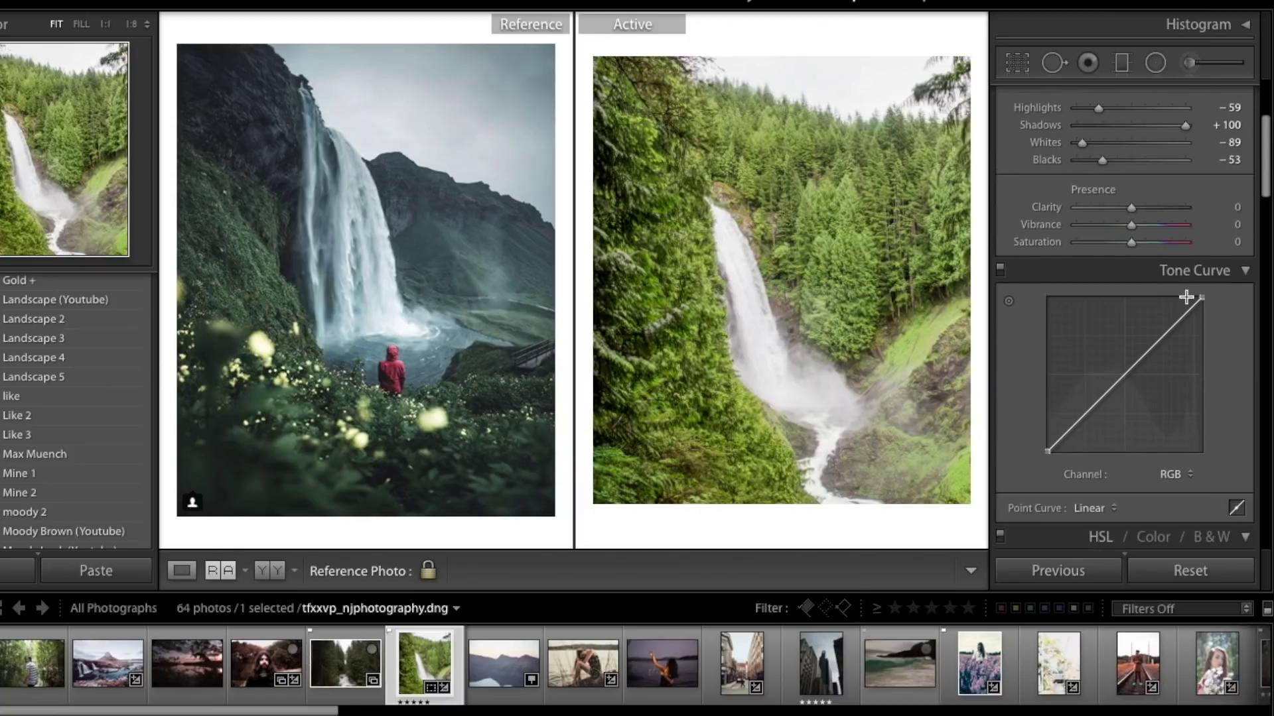
{"action": "left_click_drag", "start_coordinate": [1131, 226], "coordinate": [1126, 225]}
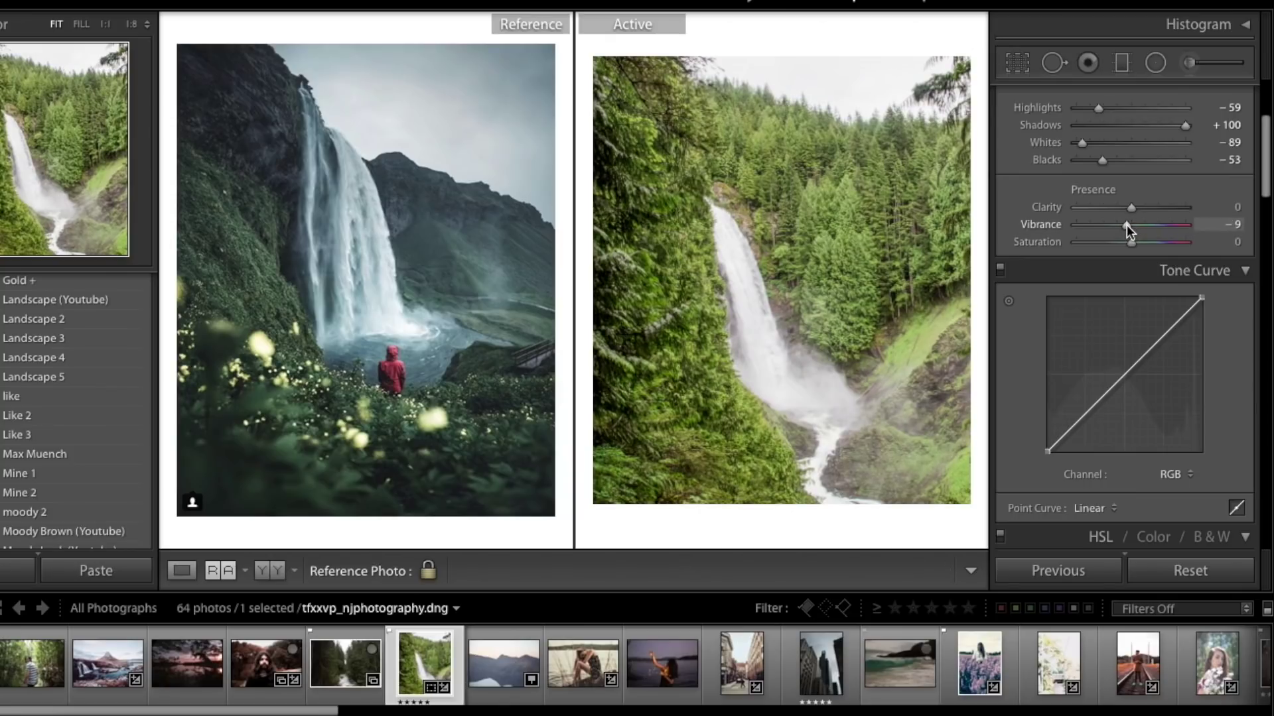
{"action": "scroll", "coordinate": [1190, 288], "scroll_direction": "down", "scroll_amount": 5}
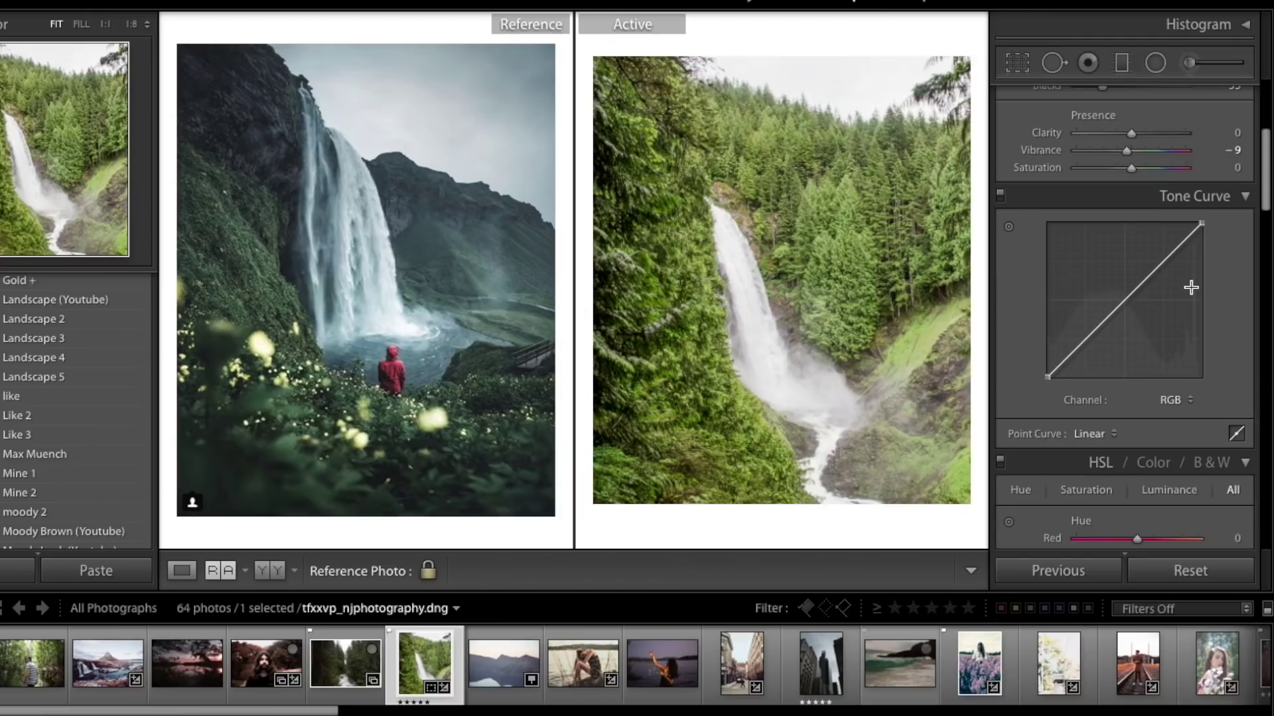
Shape an S-curve in the RGB tone curve with midtone, shadow and highlight points and faded blacks.
{"action": "left_click", "coordinate": [1120, 304]}
{"action": "left_click_drag", "start_coordinate": [1083, 345], "coordinate": [1081, 370]}
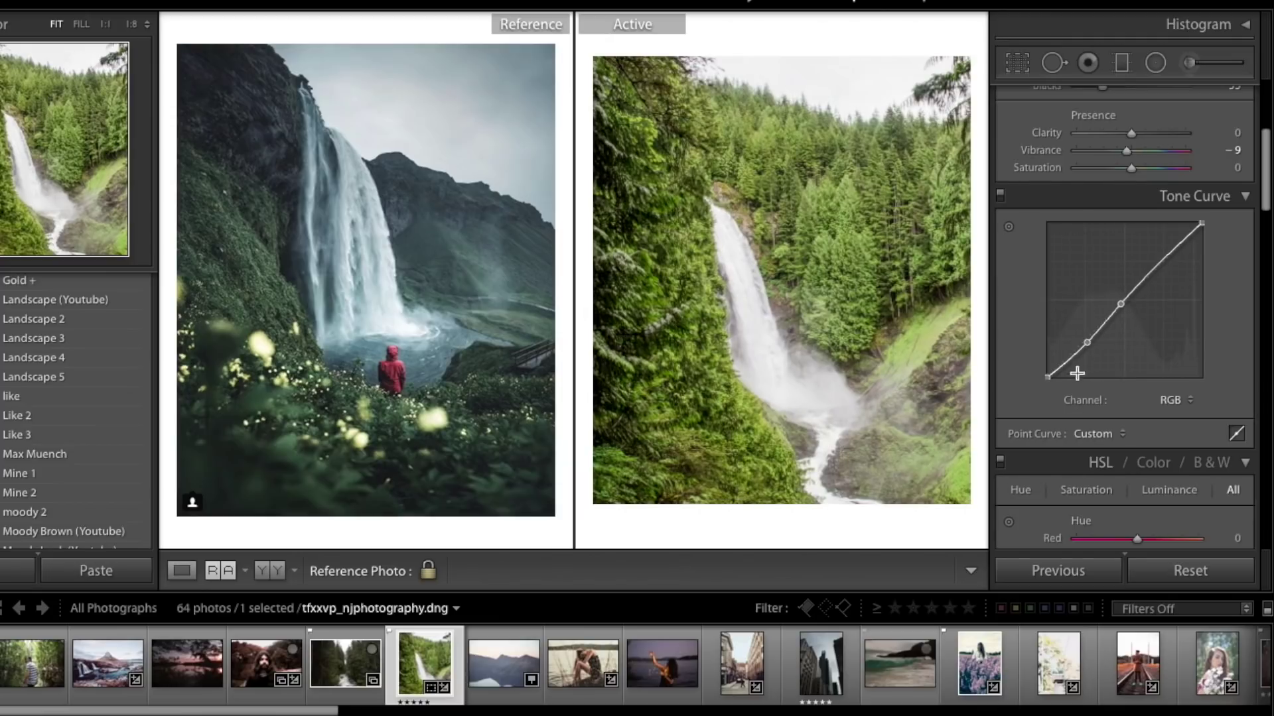
{"action": "left_click", "coordinate": [1161, 260]}
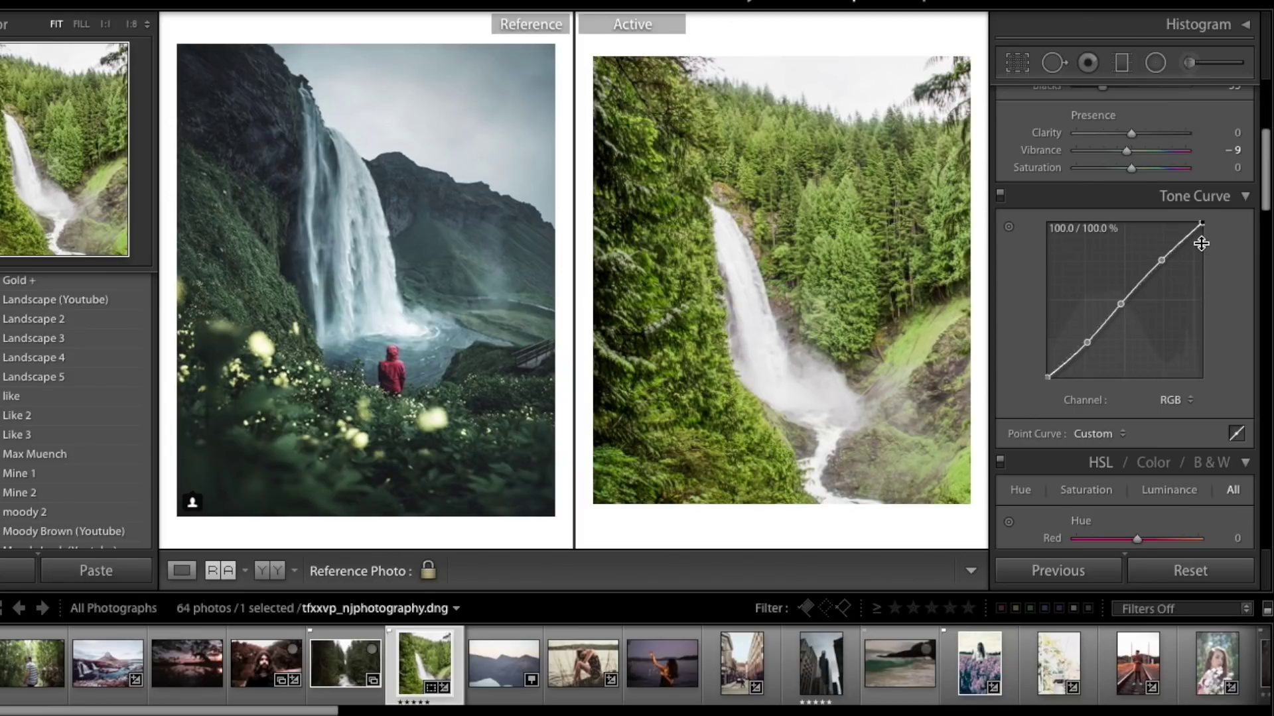
{"action": "left_click_drag", "start_coordinate": [1160, 260], "coordinate": [1161, 270]}
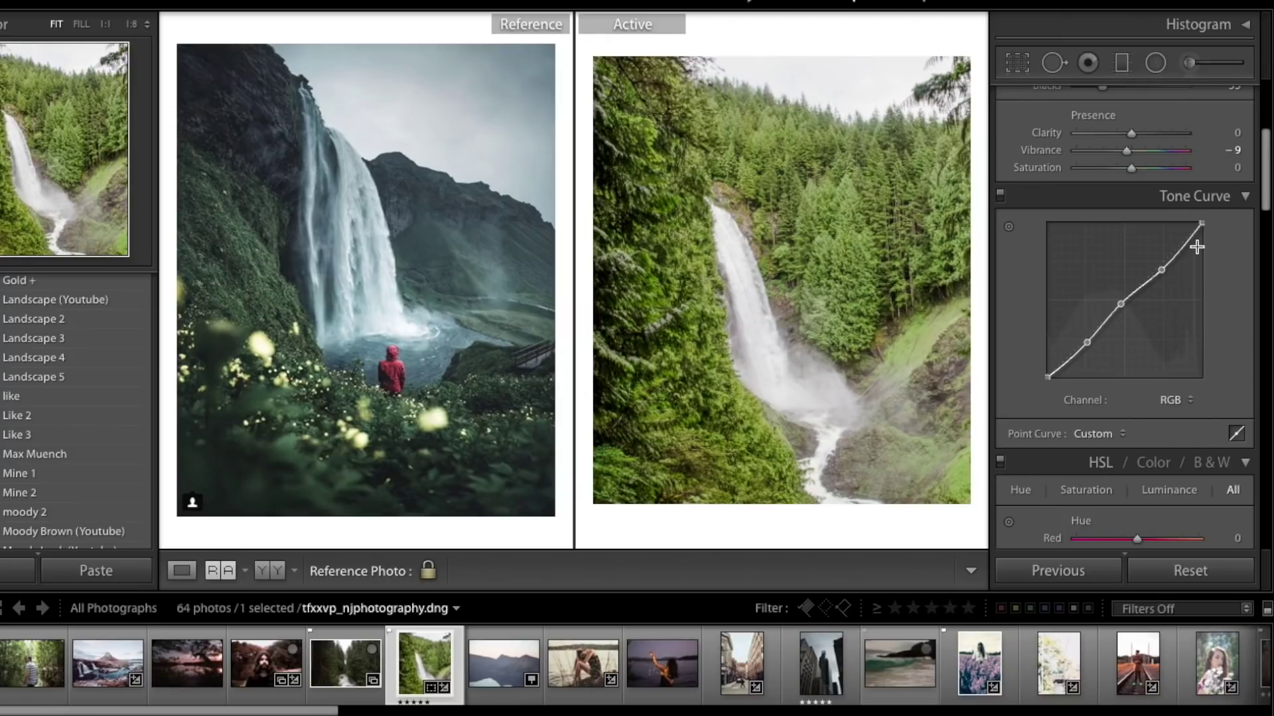
{"action": "left_click_drag", "start_coordinate": [1201, 223], "coordinate": [1205, 227]}
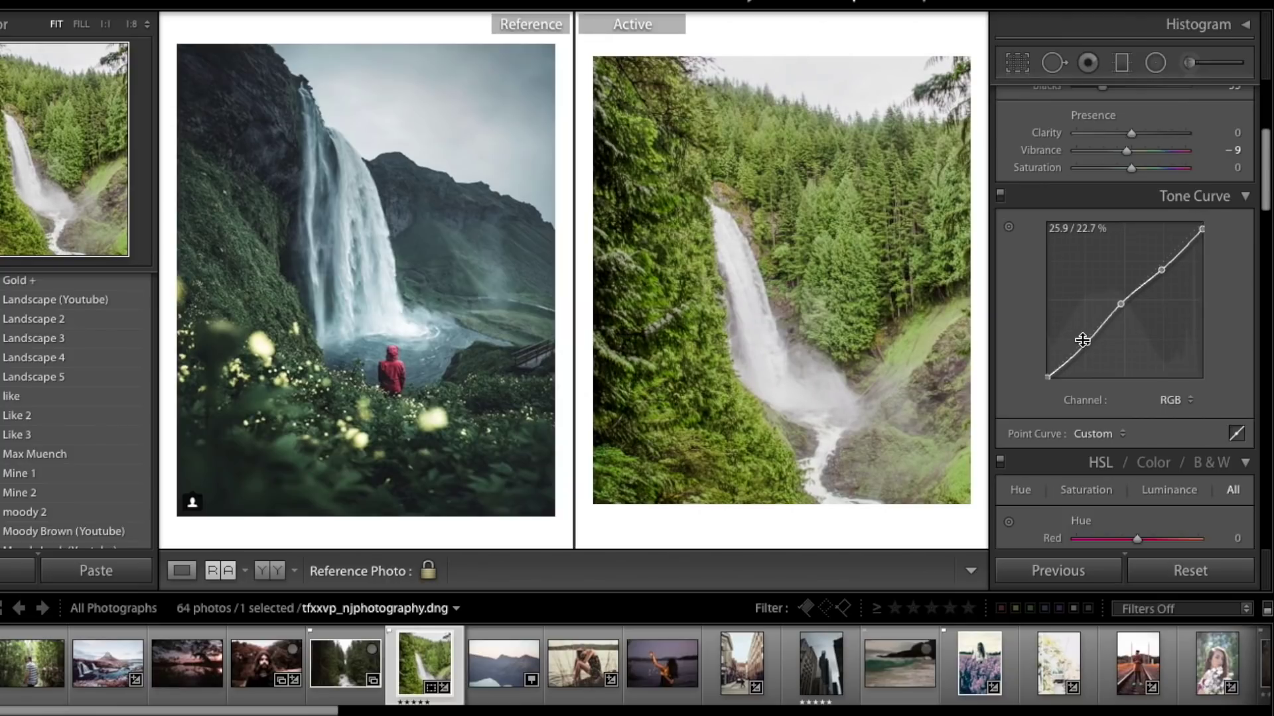
{"action": "left_click_drag", "start_coordinate": [1121, 305], "coordinate": [1118, 300]}
{"action": "left_click_drag", "start_coordinate": [1088, 343], "coordinate": [1037, 358]}
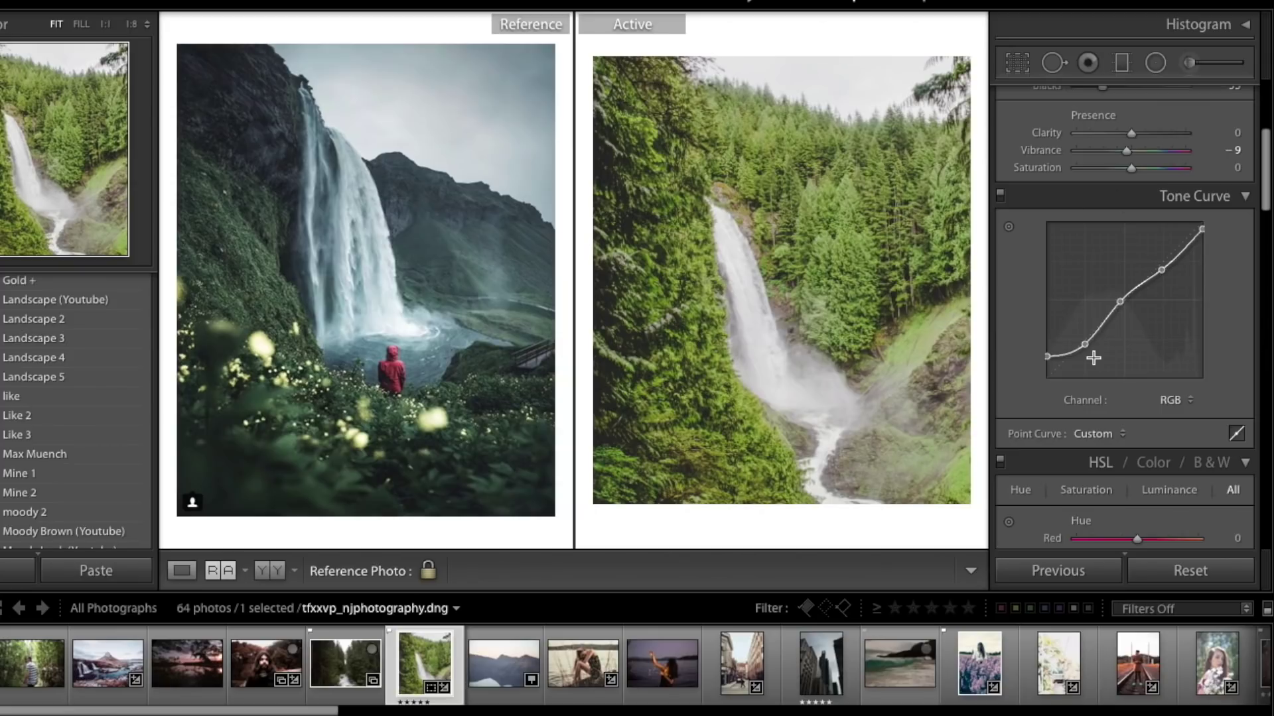
{"action": "scroll", "coordinate": [1093, 362], "scroll_direction": "down", "scroll_amount": 3}
Shift the Red hue to +6, Orange to −33 and Yellow to −73.
{"action": "scroll", "coordinate": [1093, 356], "scroll_direction": "down", "scroll_amount": 1}
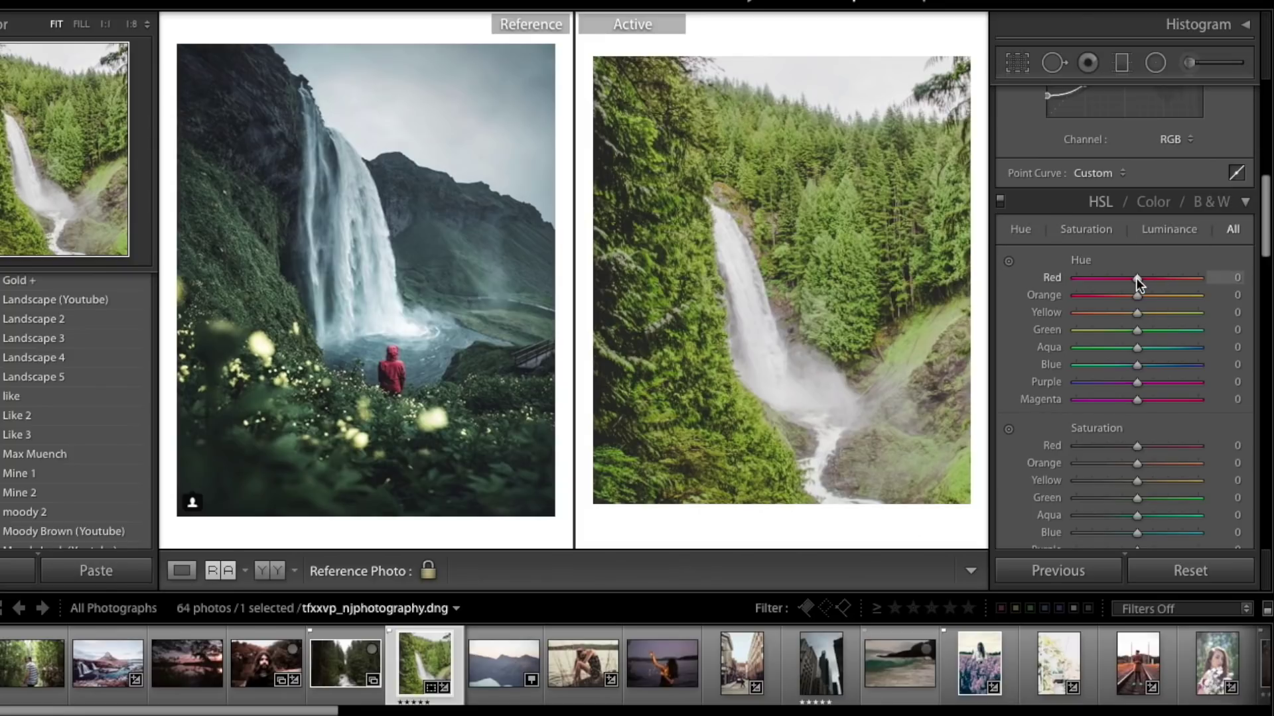
{"action": "left_click_drag", "start_coordinate": [1136, 277], "coordinate": [1140, 277]}
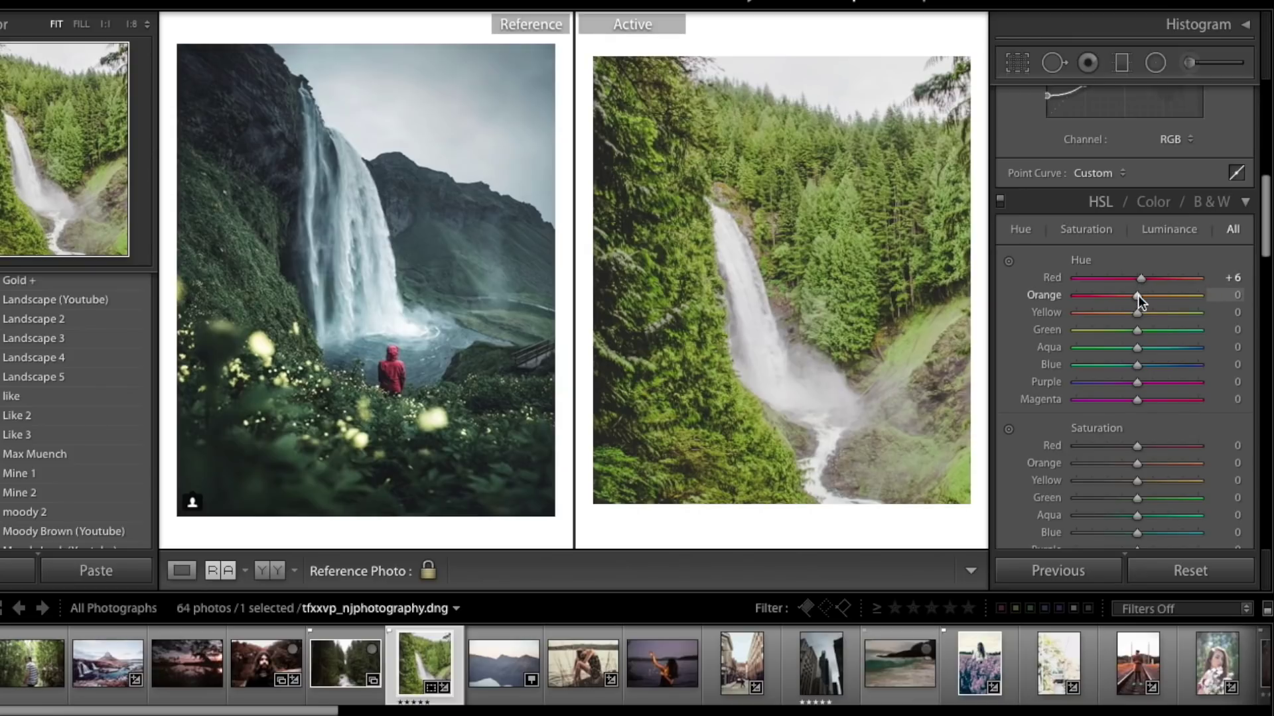
{"action": "left_click_drag", "start_coordinate": [1137, 296], "coordinate": [1124, 296]}
{"action": "left_click_drag", "start_coordinate": [1121, 301], "coordinate": [1121, 302]}
{"action": "left_click_drag", "start_coordinate": [1118, 295], "coordinate": [1093, 314]}
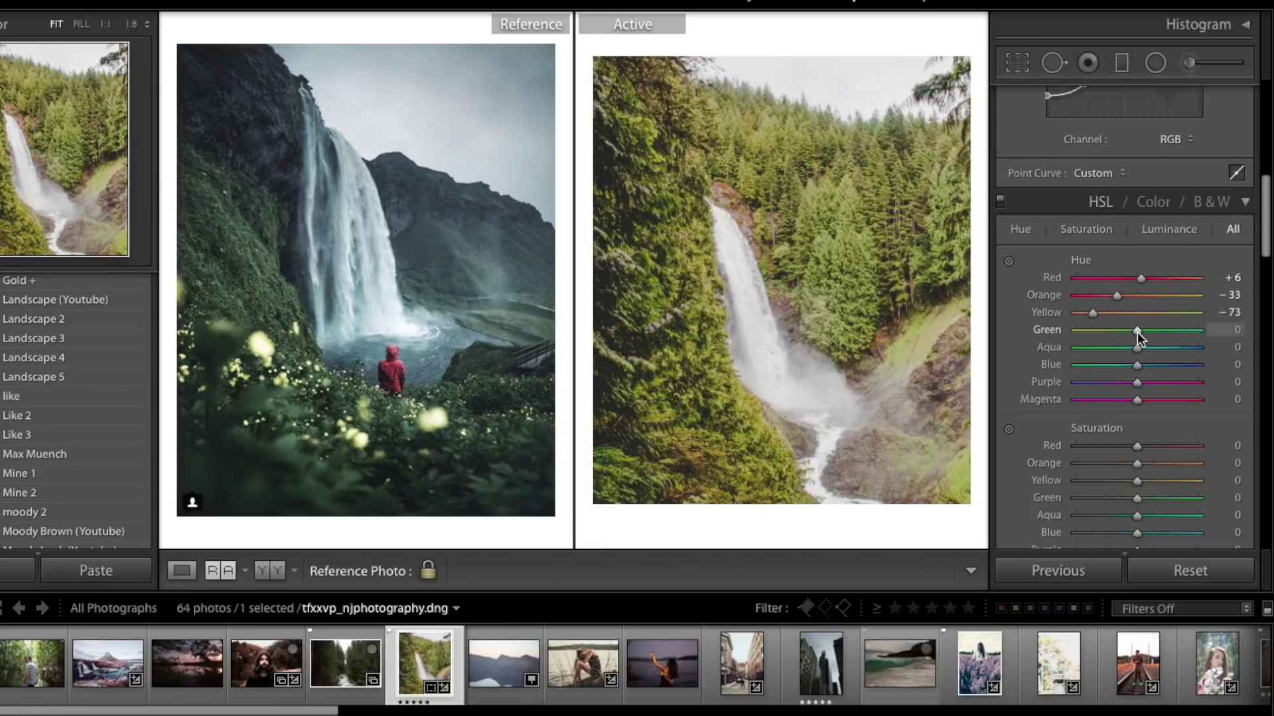
Shift Green hue to +47, Aqua +20, Blue +70, Purple −9 and Magenta −10.
{"action": "left_click_drag", "start_coordinate": [1137, 332], "coordinate": [1160, 332]}
{"action": "left_click_drag", "start_coordinate": [1165, 331], "coordinate": [1166, 331]}
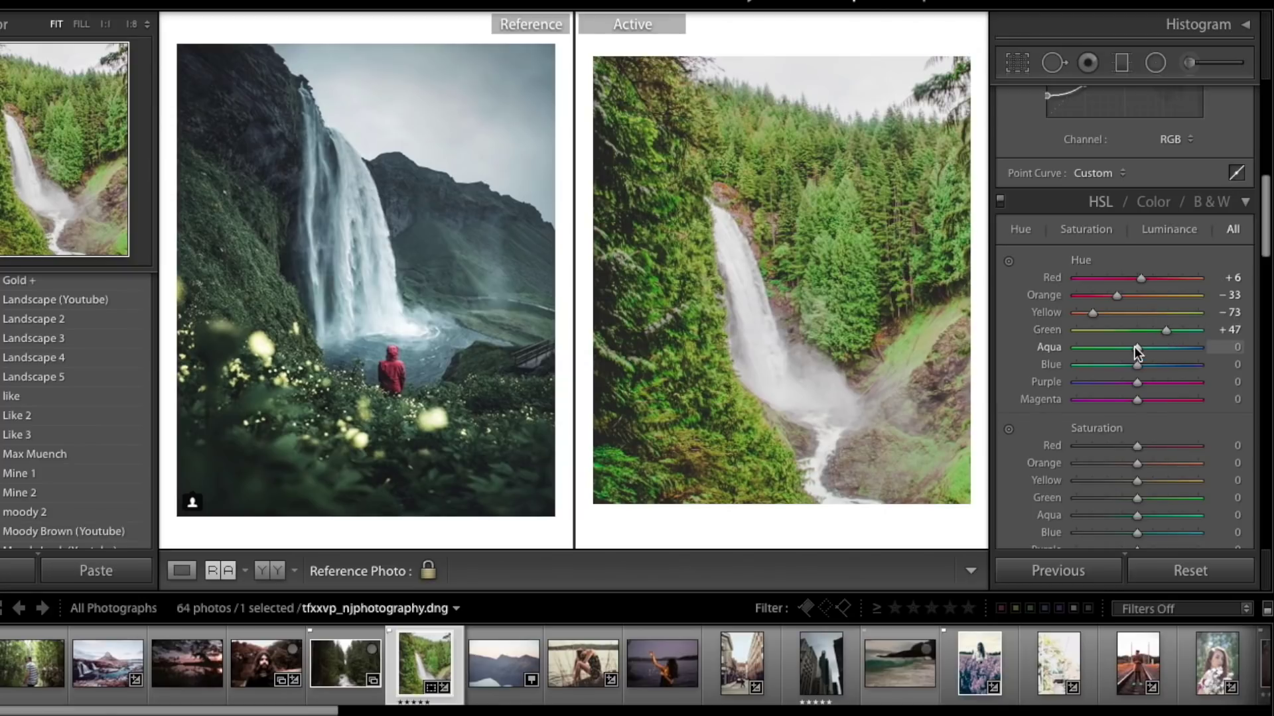
{"action": "left_click_drag", "start_coordinate": [1134, 347], "coordinate": [1146, 346]}
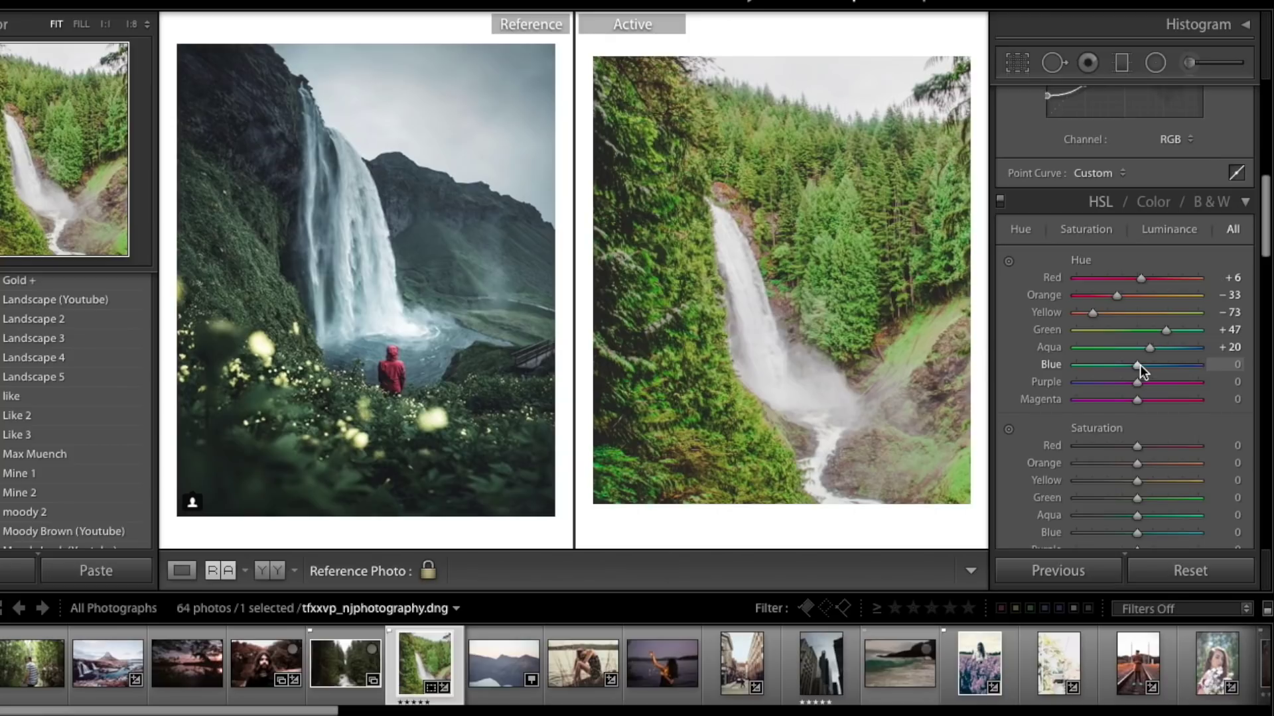
{"action": "left_click_drag", "start_coordinate": [1139, 365], "coordinate": [1180, 363]}
{"action": "left_click_drag", "start_coordinate": [1181, 363], "coordinate": [1182, 363]}
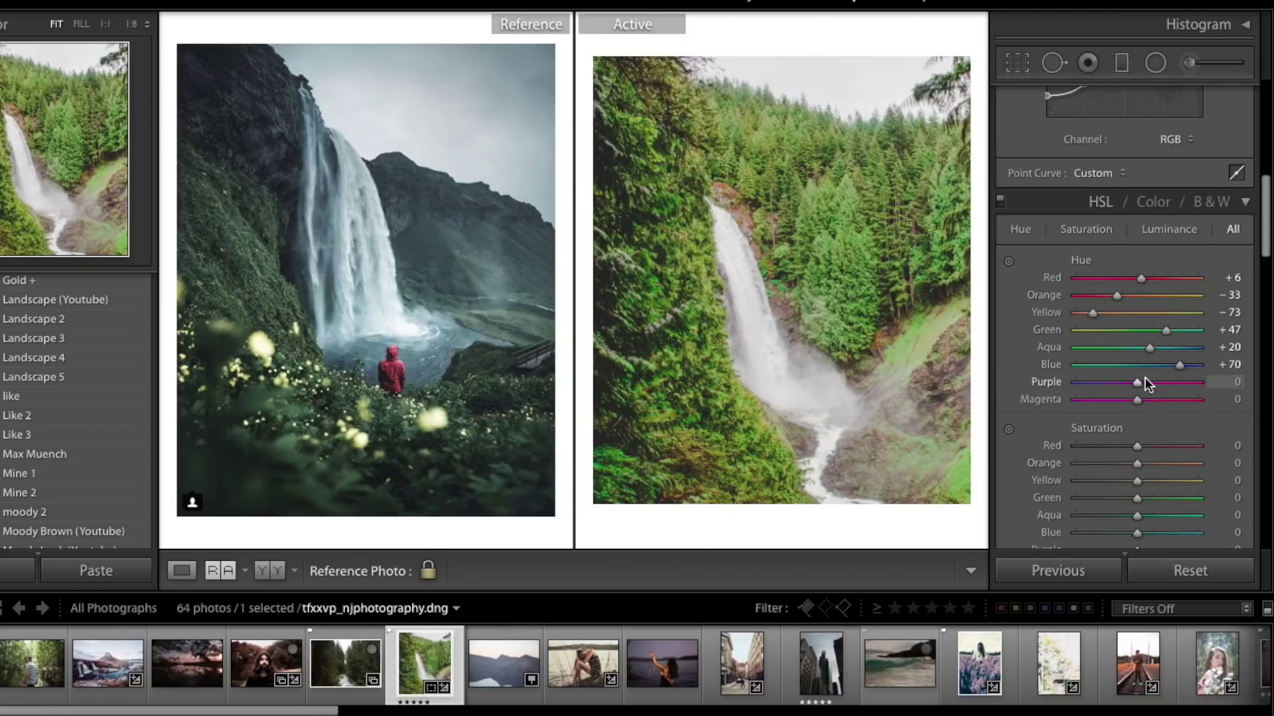
{"action": "left_click_drag", "start_coordinate": [1137, 383], "coordinate": [1134, 386]}
{"action": "left_click_drag", "start_coordinate": [1134, 386], "coordinate": [1133, 403]}
{"action": "scroll", "coordinate": [1167, 440], "scroll_direction": "down", "scroll_amount": 2}
Set HSL saturation to Red −7, Orange −4, Yellow −41, Green −81, Aqua −4, Blue +2.
{"action": "scroll", "coordinate": [1167, 440], "scroll_direction": "down", "scroll_amount": 2}
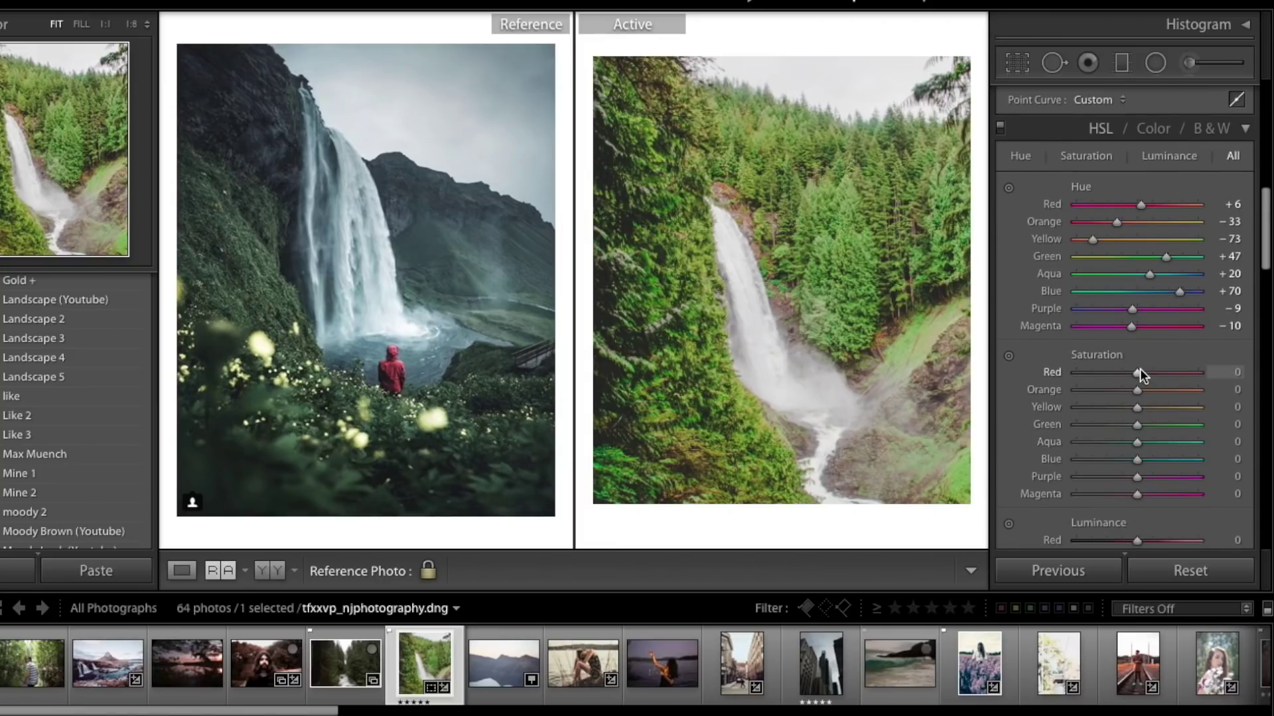
{"action": "left_click_drag", "start_coordinate": [1137, 373], "coordinate": [1134, 372]}
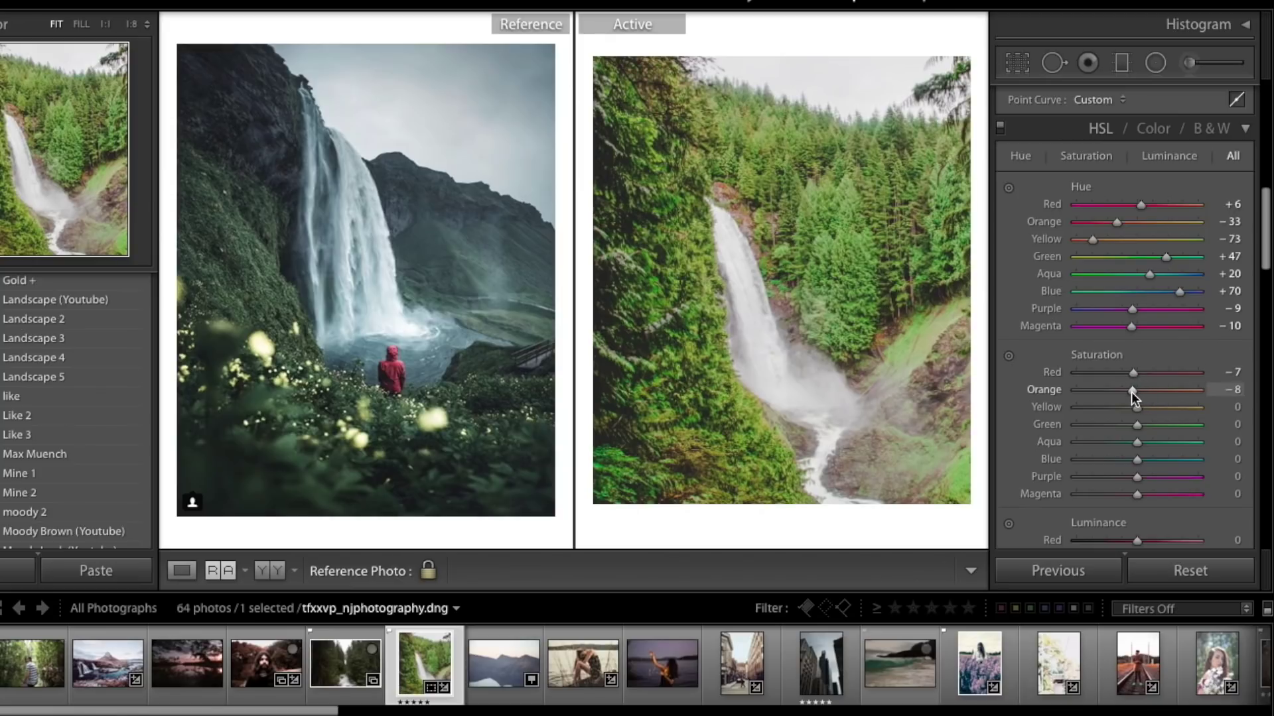
{"action": "left_click_drag", "start_coordinate": [1131, 392], "coordinate": [1134, 392]}
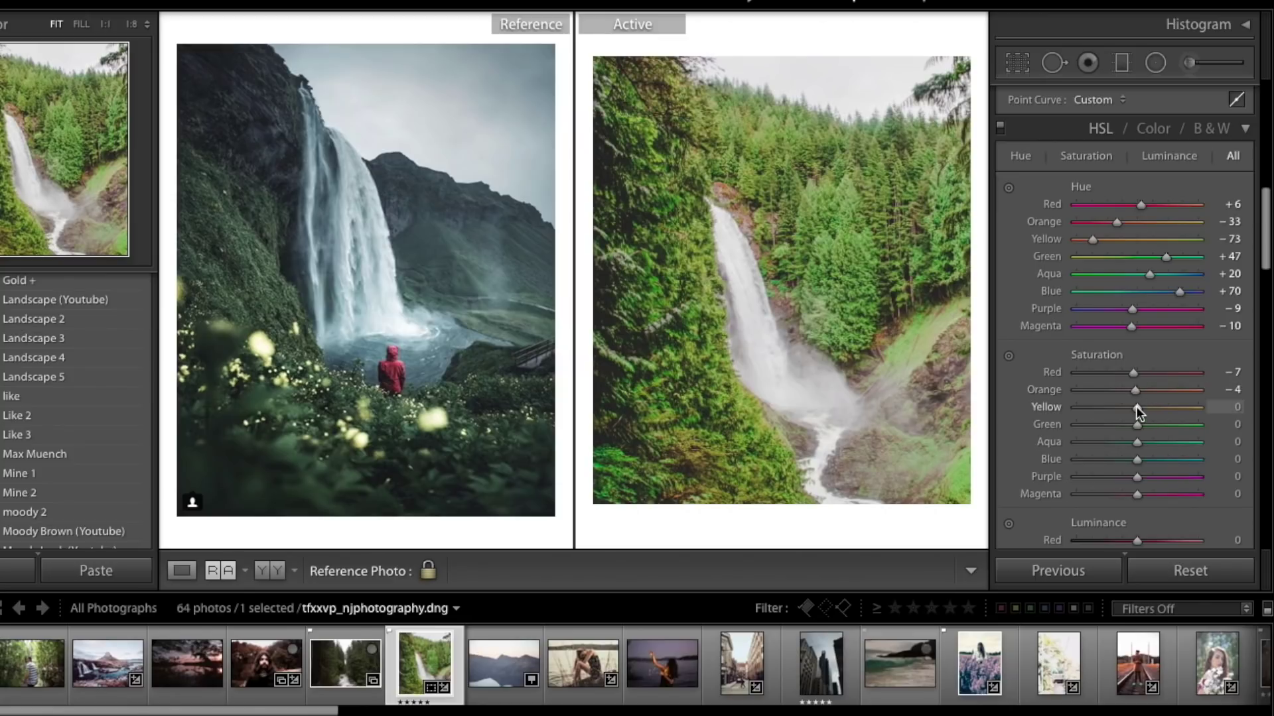
{"action": "left_click_drag", "start_coordinate": [1135, 409], "coordinate": [1109, 403]}
{"action": "scroll", "coordinate": [1148, 456], "scroll_direction": "down", "scroll_amount": 1}
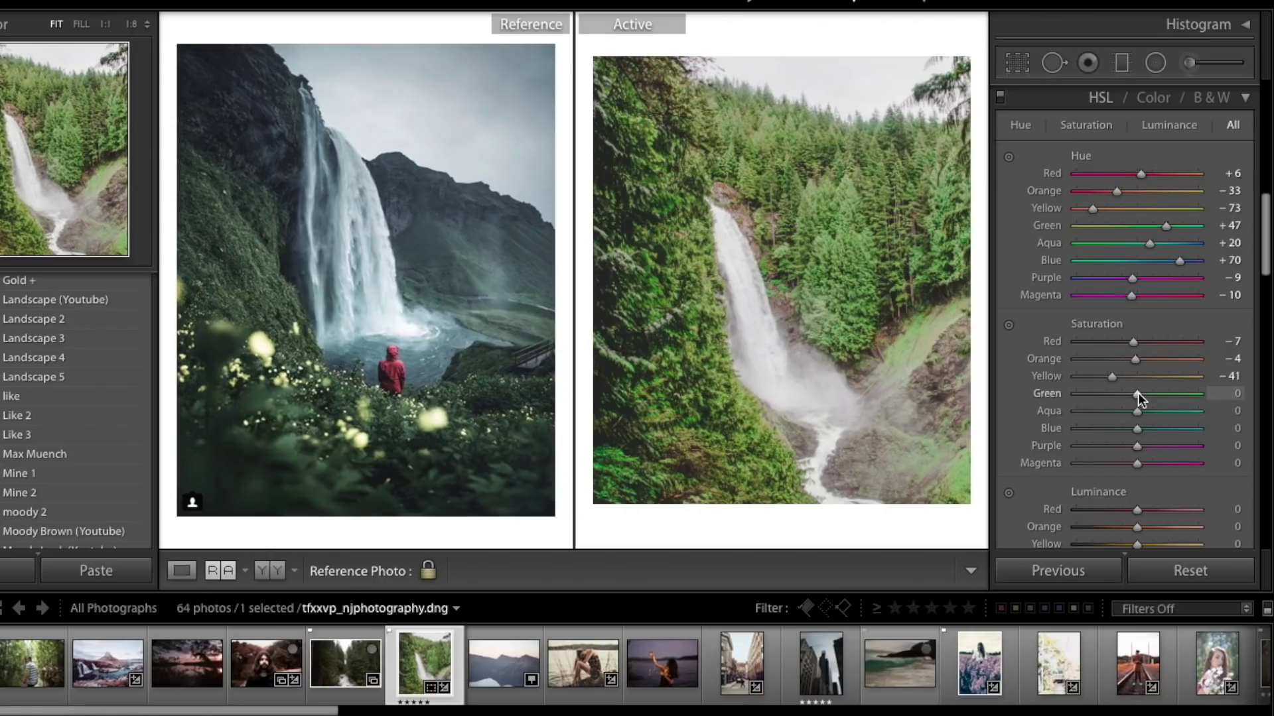
{"action": "left_click_drag", "start_coordinate": [1135, 395], "coordinate": [1084, 394]}
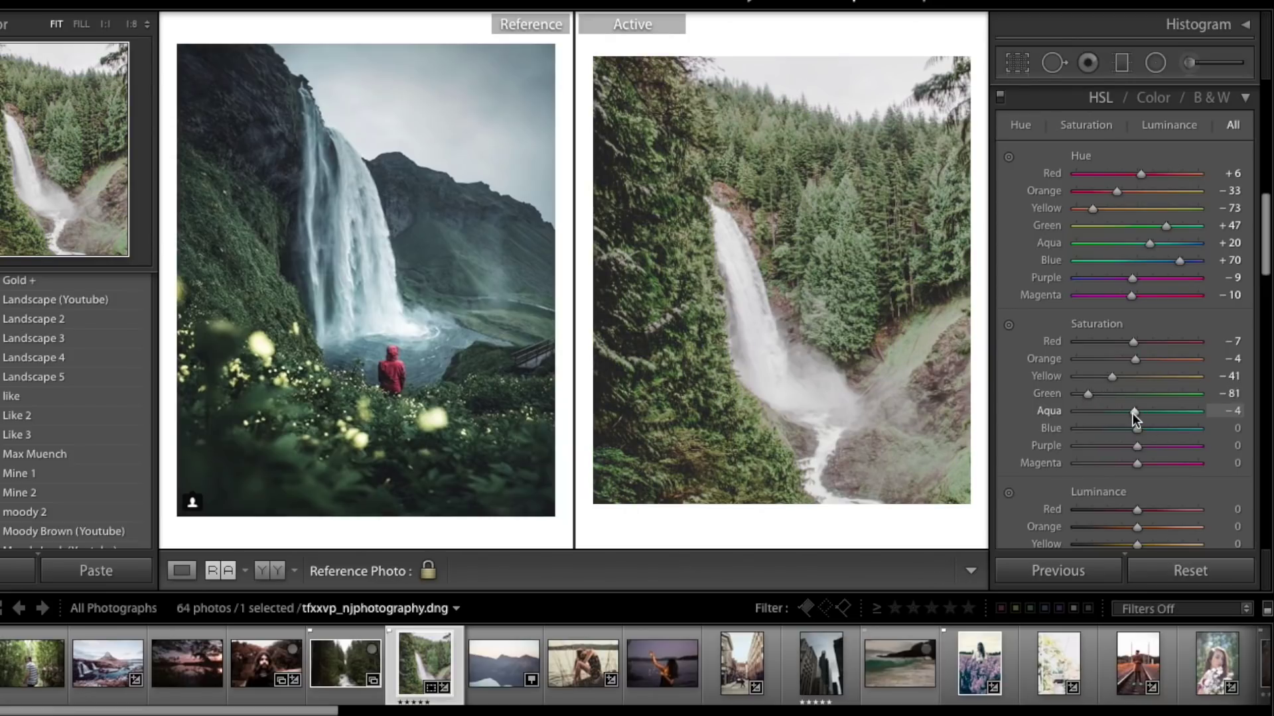
{"action": "left_click_drag", "start_coordinate": [1133, 414], "coordinate": [1134, 414]}
{"action": "left_click_drag", "start_coordinate": [1134, 414], "coordinate": [1132, 414]}
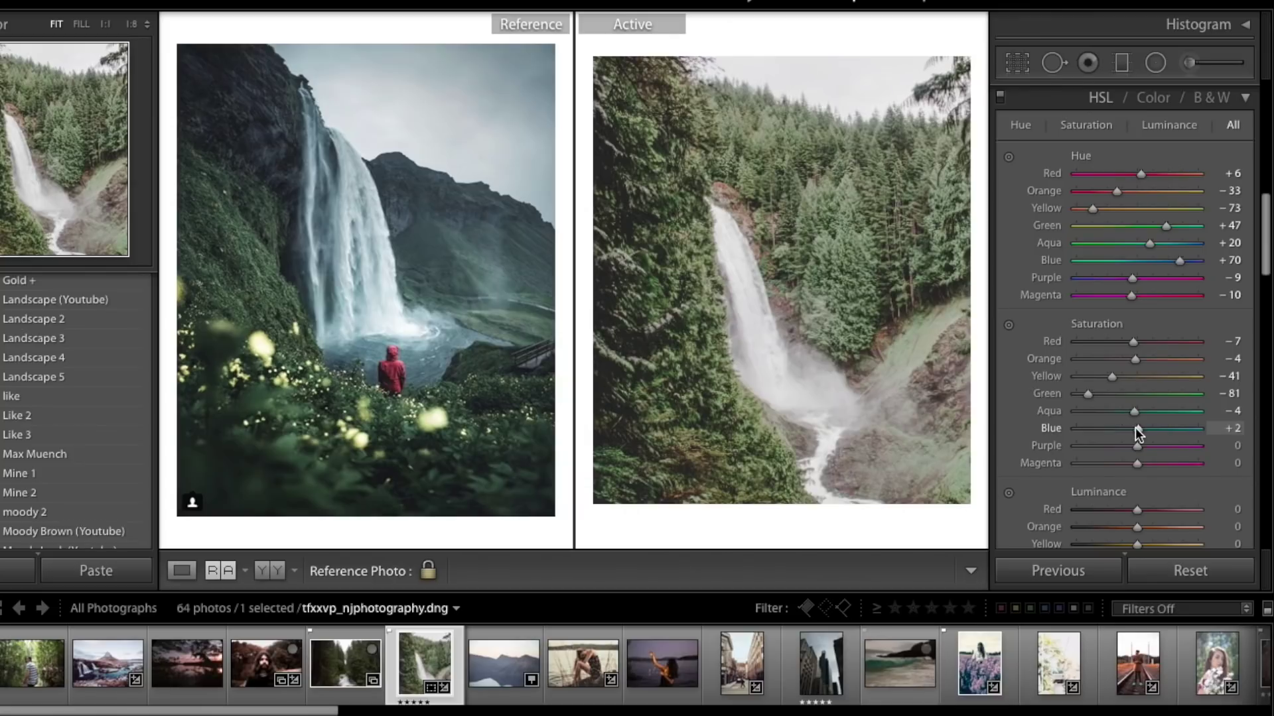
{"action": "left_click_drag", "start_coordinate": [1135, 432], "coordinate": [1137, 426]}
{"action": "scroll", "coordinate": [1143, 435], "scroll_direction": "down", "scroll_amount": 5}
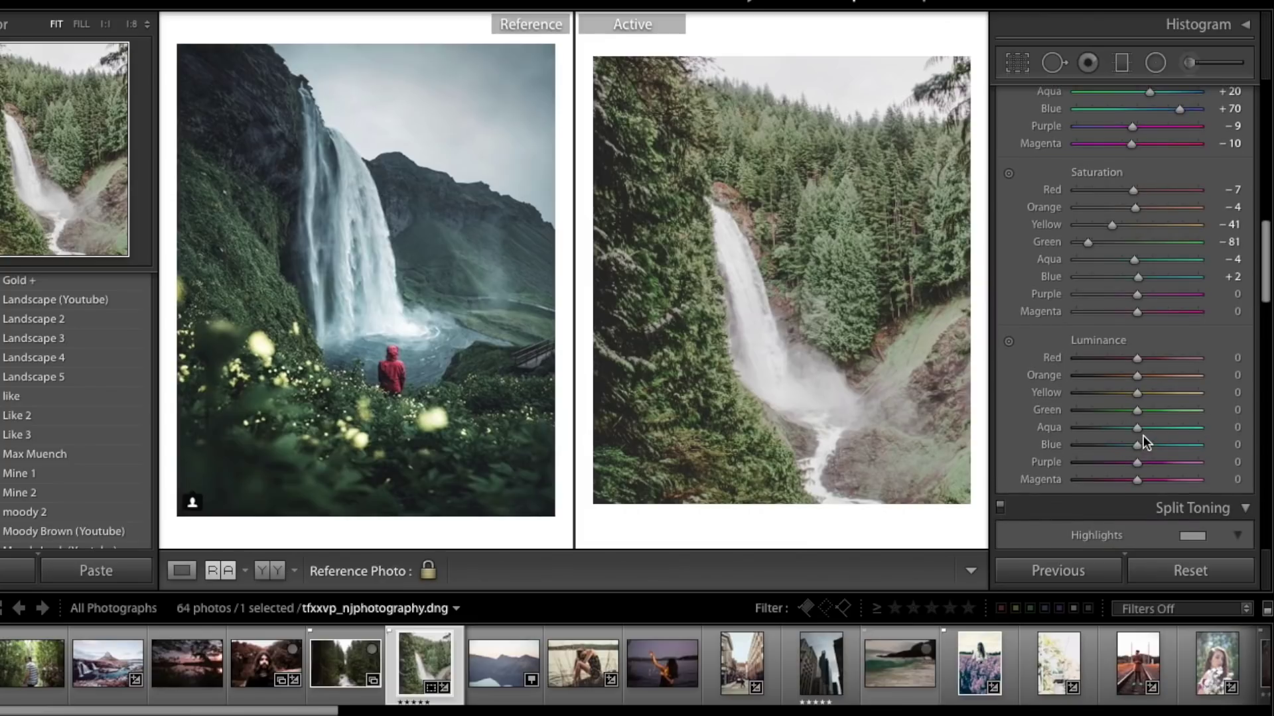
Set luminance to Green −100, Yellow +37 and Orange −19.
{"action": "left_click_drag", "start_coordinate": [1138, 412], "coordinate": [1052, 407]}
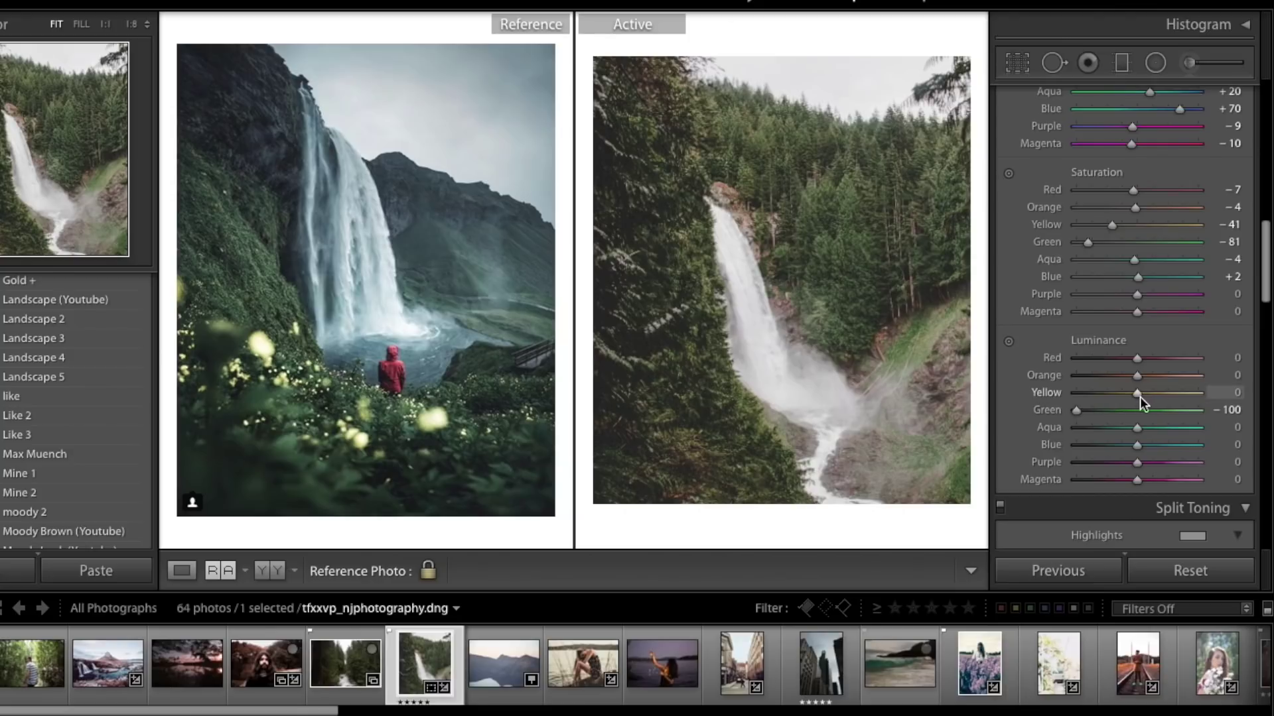
{"action": "left_click_drag", "start_coordinate": [1136, 393], "coordinate": [1150, 392]}
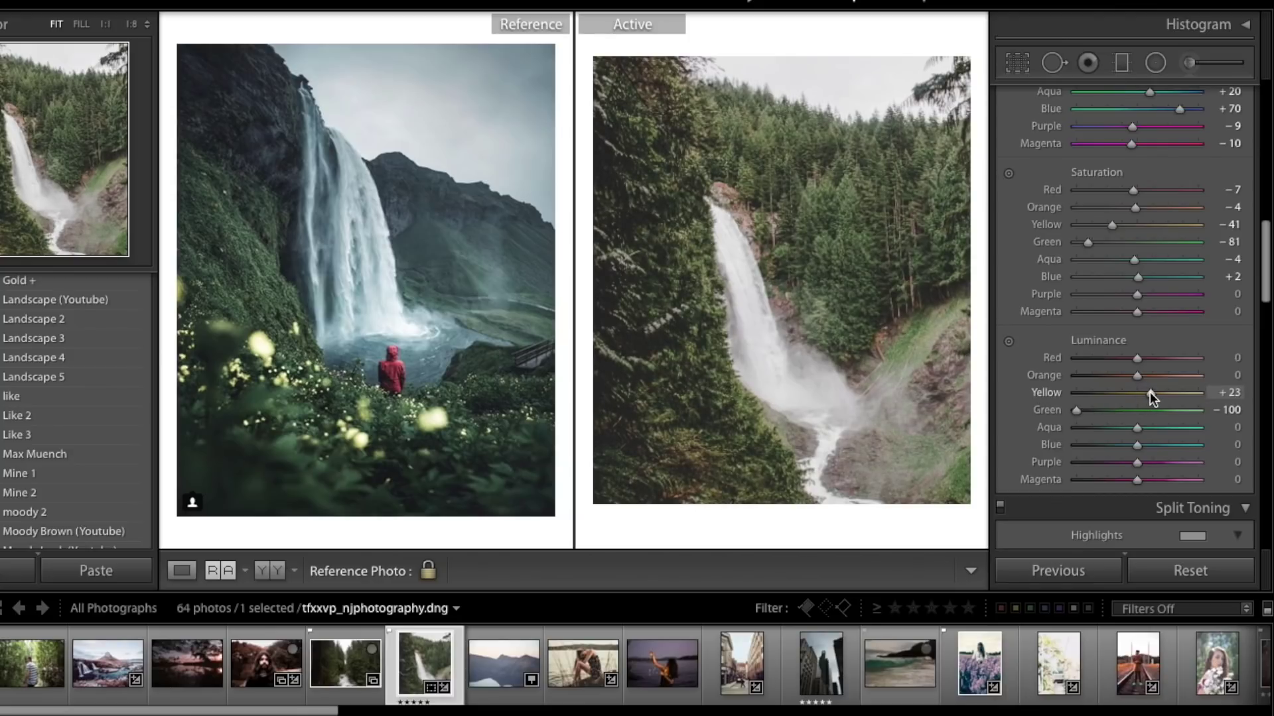
{"action": "left_click_drag", "start_coordinate": [1152, 392], "coordinate": [1156, 393]}
{"action": "left_click_drag", "start_coordinate": [1158, 392], "coordinate": [1158, 392]}
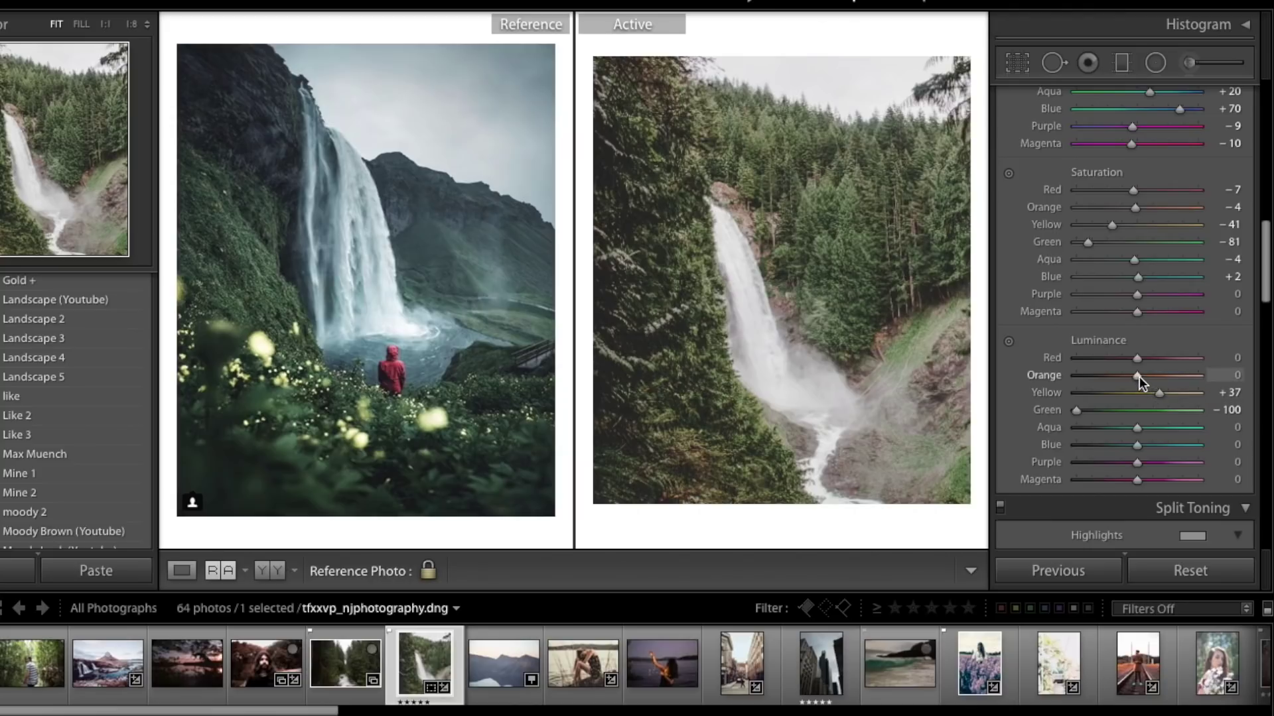
{"action": "left_click_drag", "start_coordinate": [1134, 372], "coordinate": [1123, 376]}
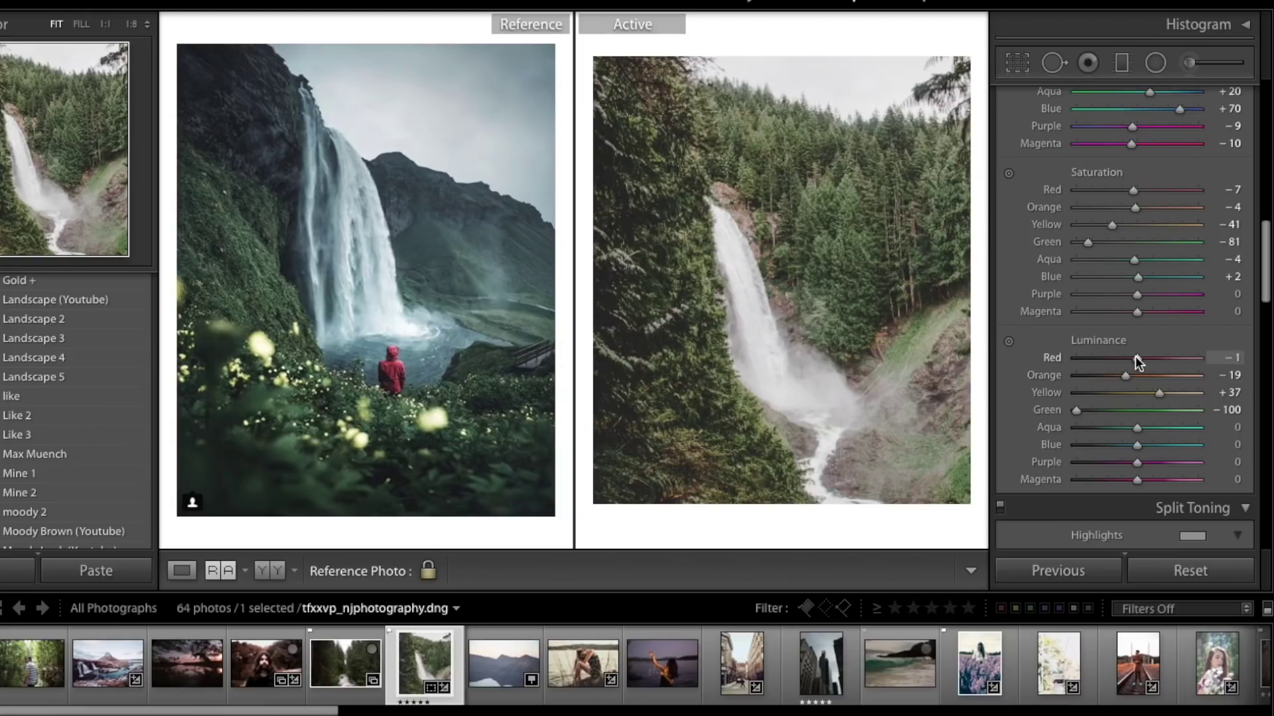
In the Basic panel, lower Tint to +10 and Temp to 5,351.
{"action": "scroll", "coordinate": [1145, 369], "scroll_direction": "down", "scroll_amount": 2}
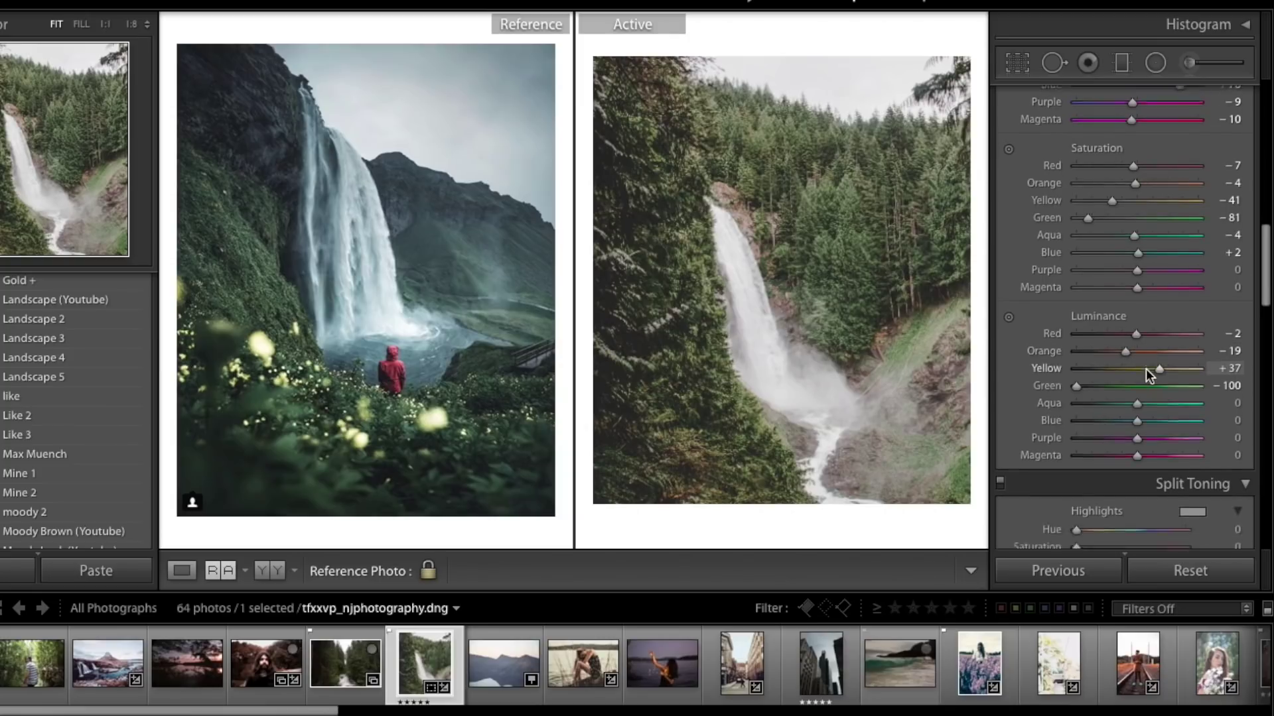
{"action": "scroll", "coordinate": [1152, 401], "scroll_direction": "down", "scroll_amount": 1}
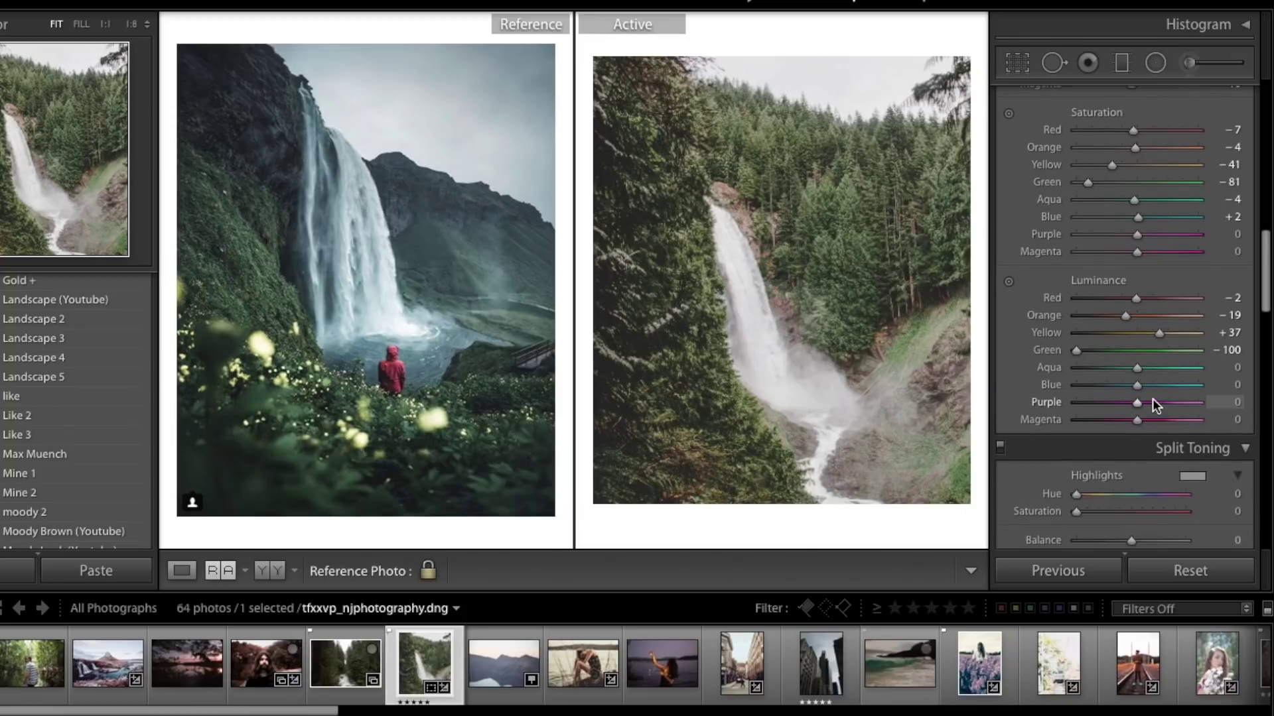
{"action": "scroll", "coordinate": [1144, 371], "scroll_direction": "down", "scroll_amount": 3}
{"action": "scroll", "coordinate": [1144, 371], "scroll_direction": "down", "scroll_amount": 5}
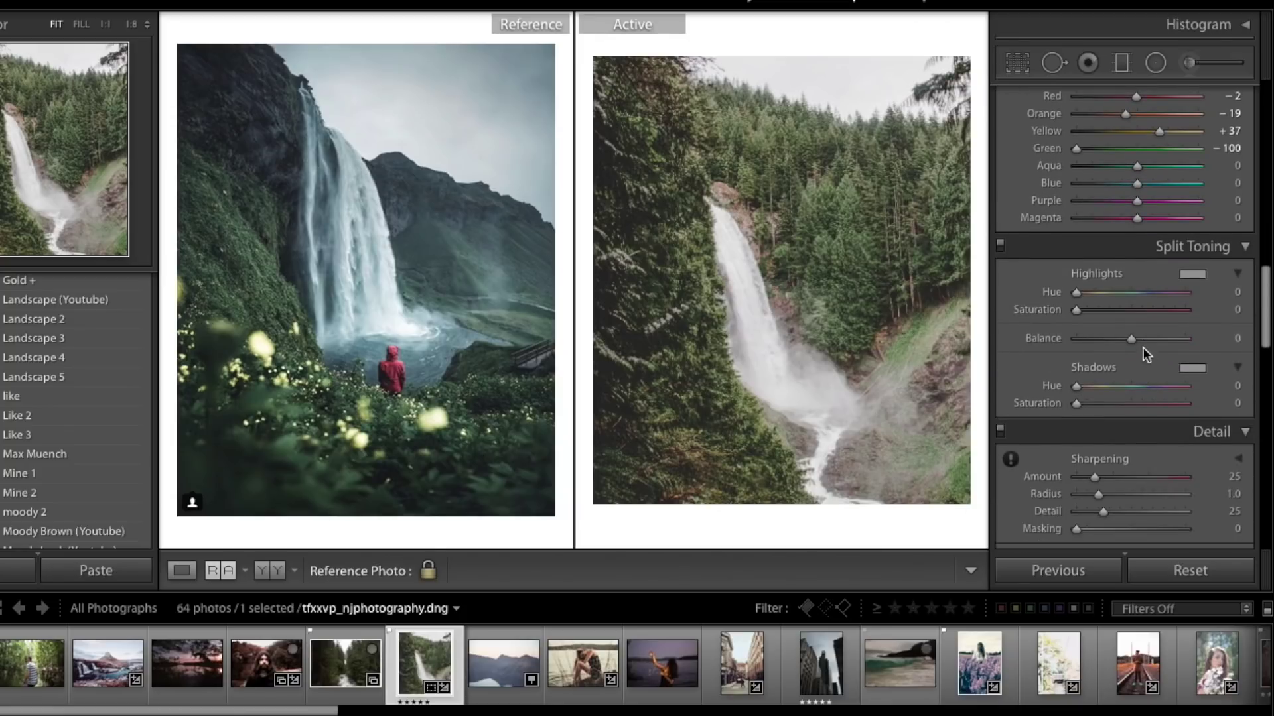
{"action": "scroll", "coordinate": [1121, 283], "scroll_direction": "up", "scroll_amount": 1}
{"action": "scroll", "coordinate": [1121, 283], "scroll_direction": "down", "scroll_amount": 1}
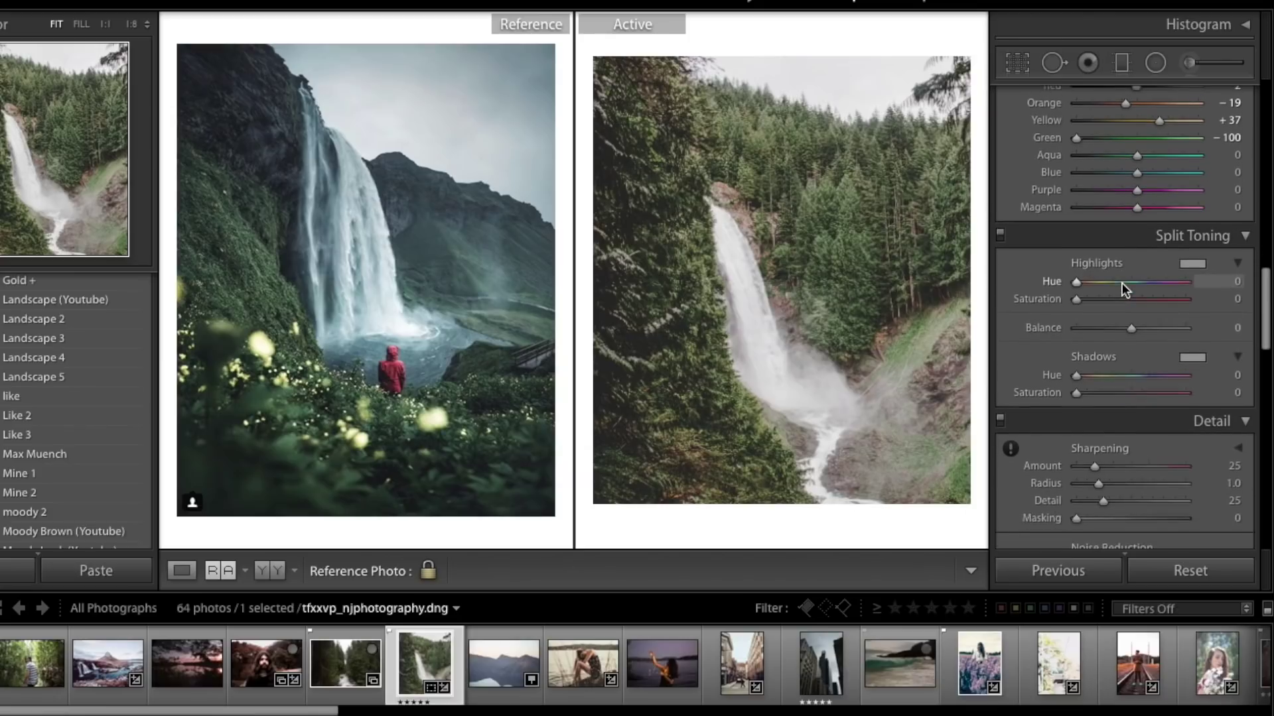
{"action": "scroll", "coordinate": [1121, 282], "scroll_direction": "up", "scroll_amount": 20}
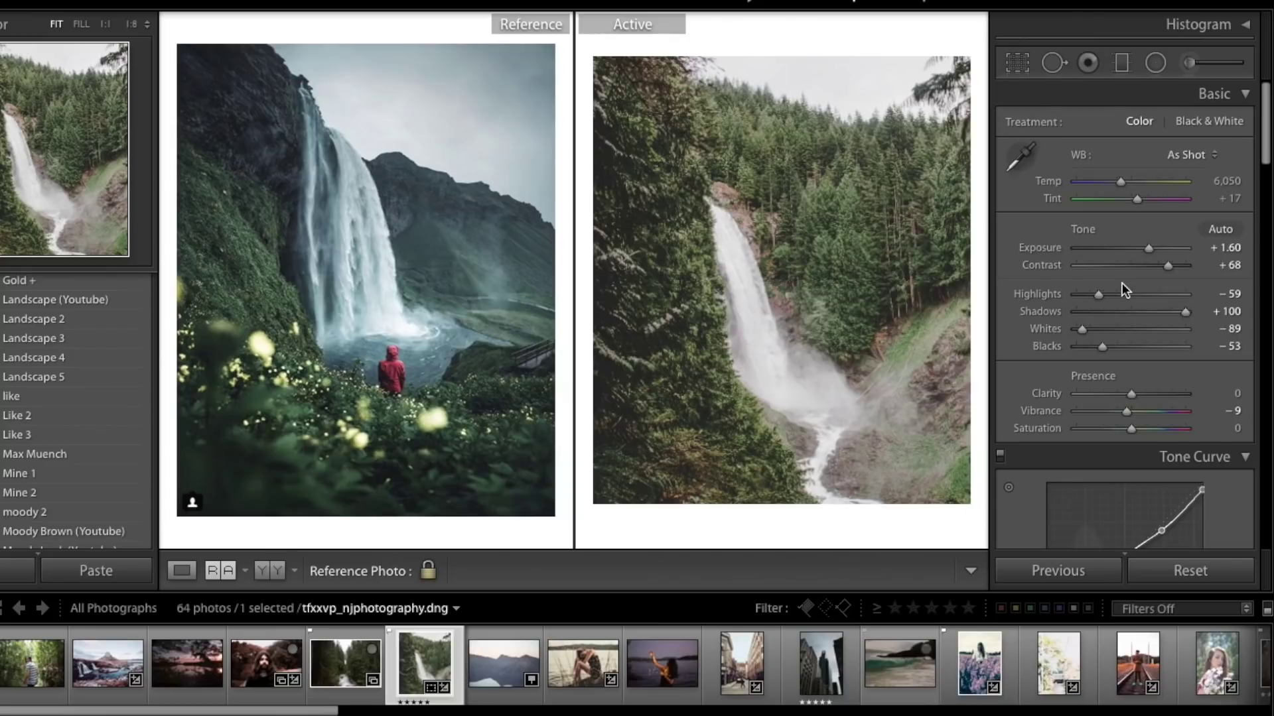
{"action": "scroll", "coordinate": [1121, 284], "scroll_direction": "down", "scroll_amount": 1}
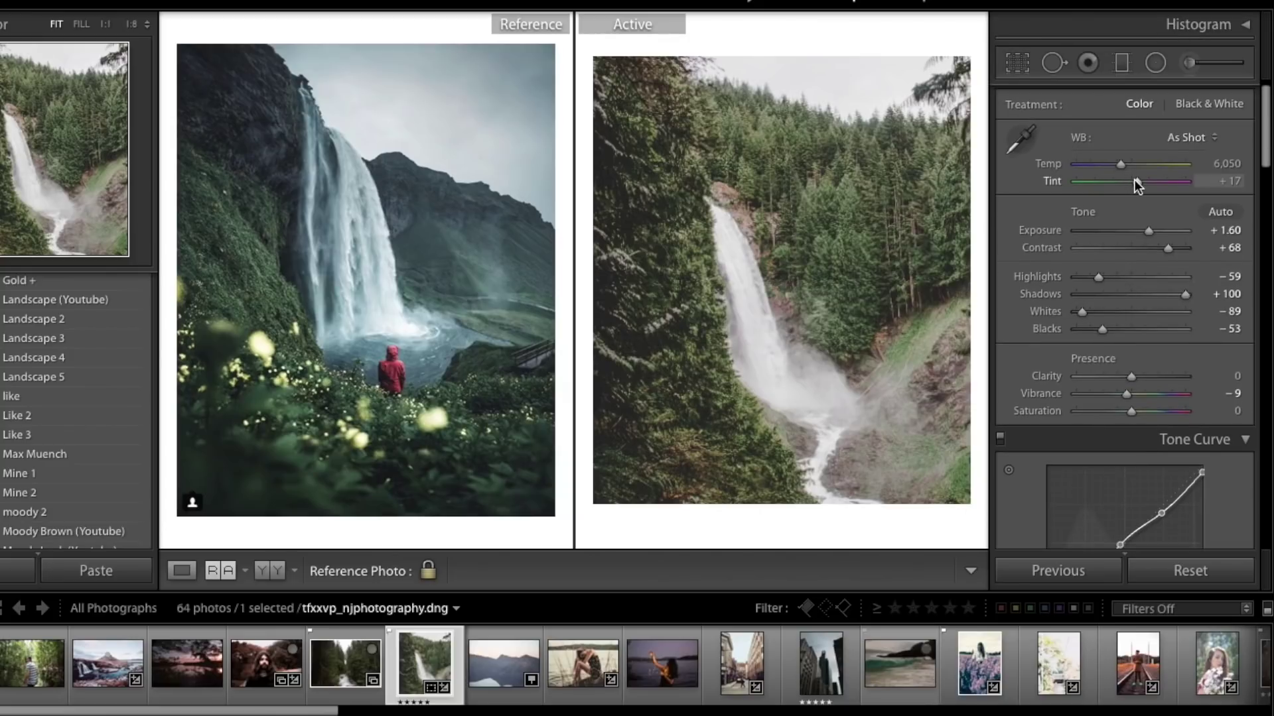
{"action": "left_click_drag", "start_coordinate": [1133, 179], "coordinate": [1131, 180]}
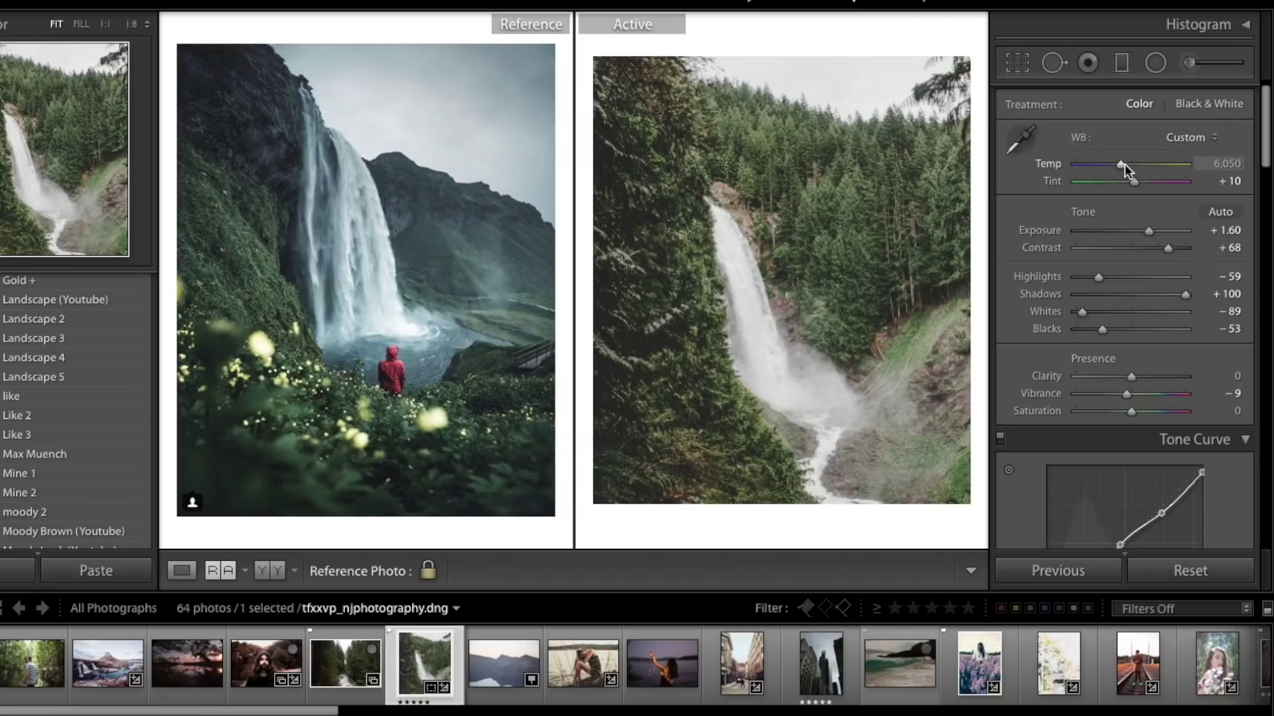
{"action": "left_click_drag", "start_coordinate": [1125, 166], "coordinate": [1116, 168]}
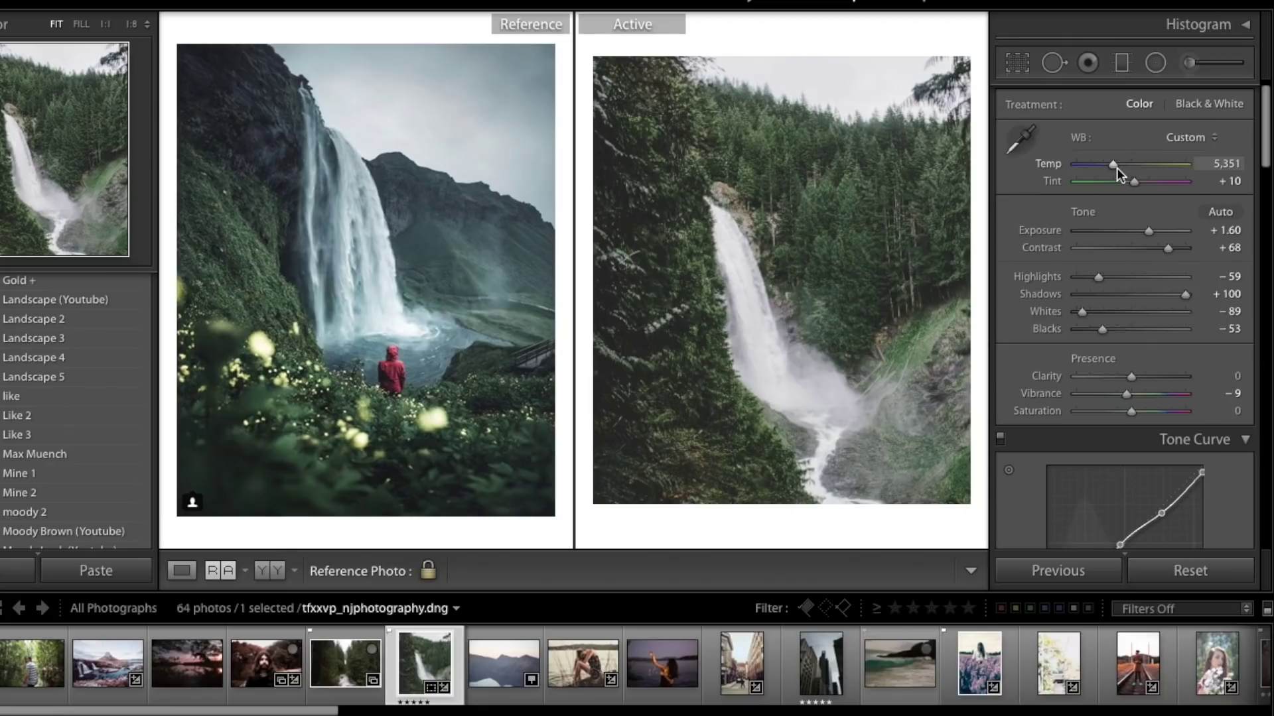
{"action": "scroll", "coordinate": [1179, 248], "scroll_direction": "down", "scroll_amount": 5}
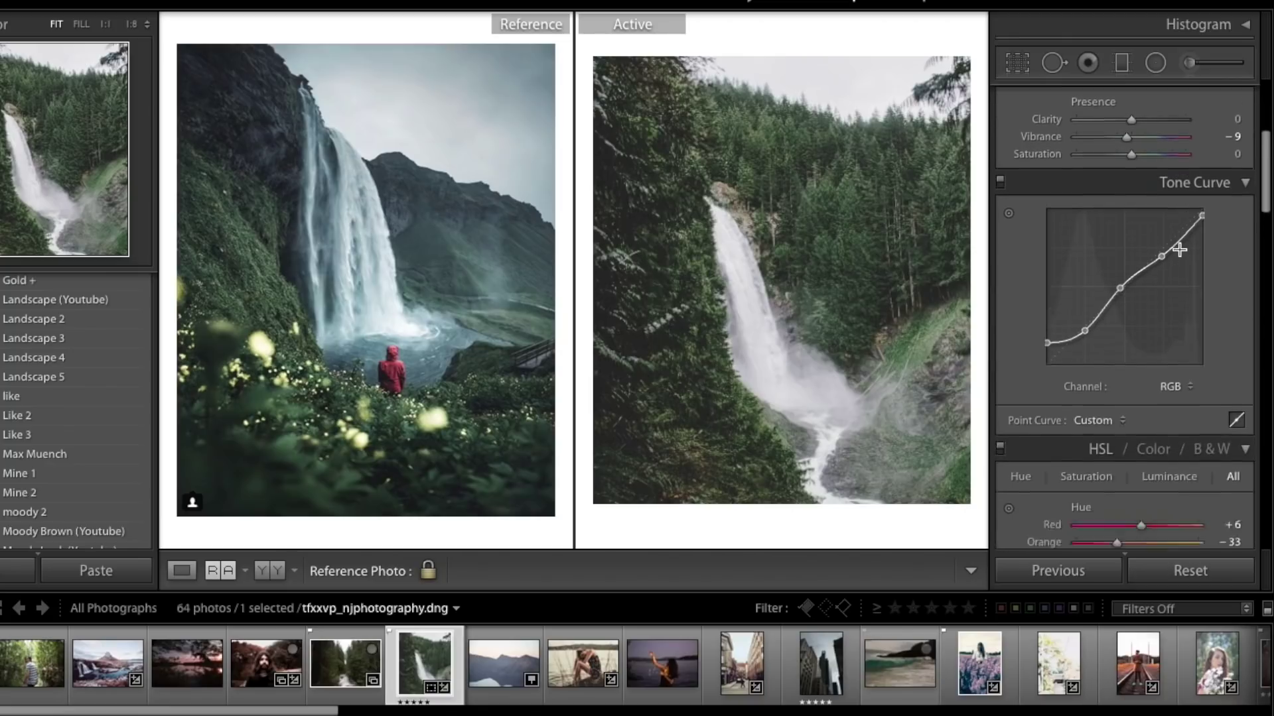
Tint the split-toning highlights blue with hue 210 and saturation 18.
{"action": "scroll", "coordinate": [1178, 250], "scroll_direction": "down", "scroll_amount": 18}
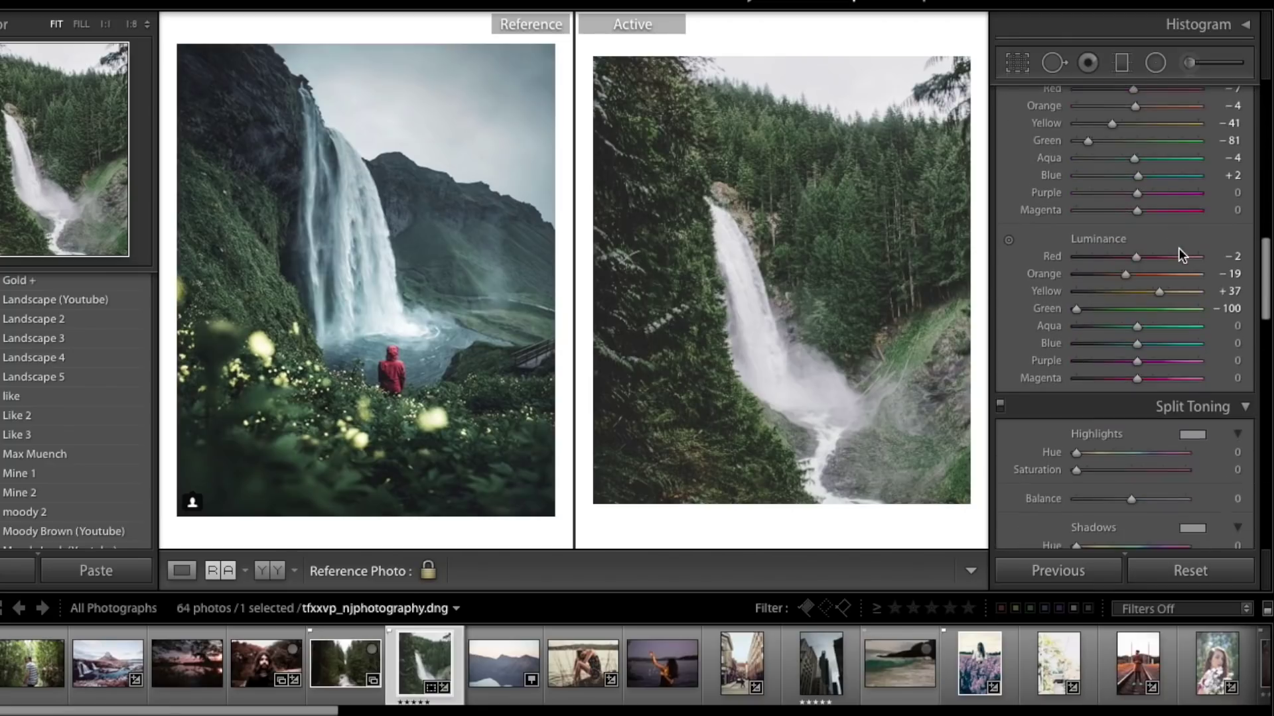
{"action": "scroll", "coordinate": [1179, 256], "scroll_direction": "down", "scroll_amount": 7}
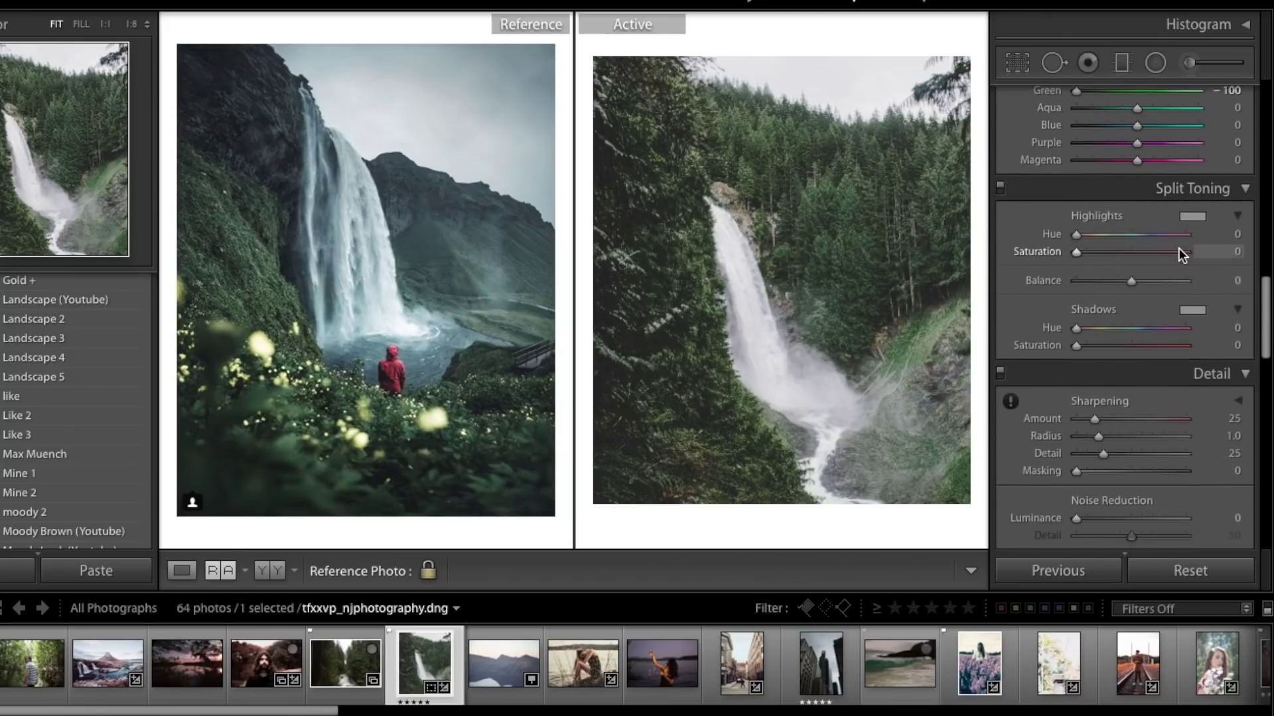
{"action": "scroll", "coordinate": [1179, 250], "scroll_direction": "down", "scroll_amount": 2}
{"action": "scroll", "coordinate": [1179, 248], "scroll_direction": "down", "scroll_amount": 1}
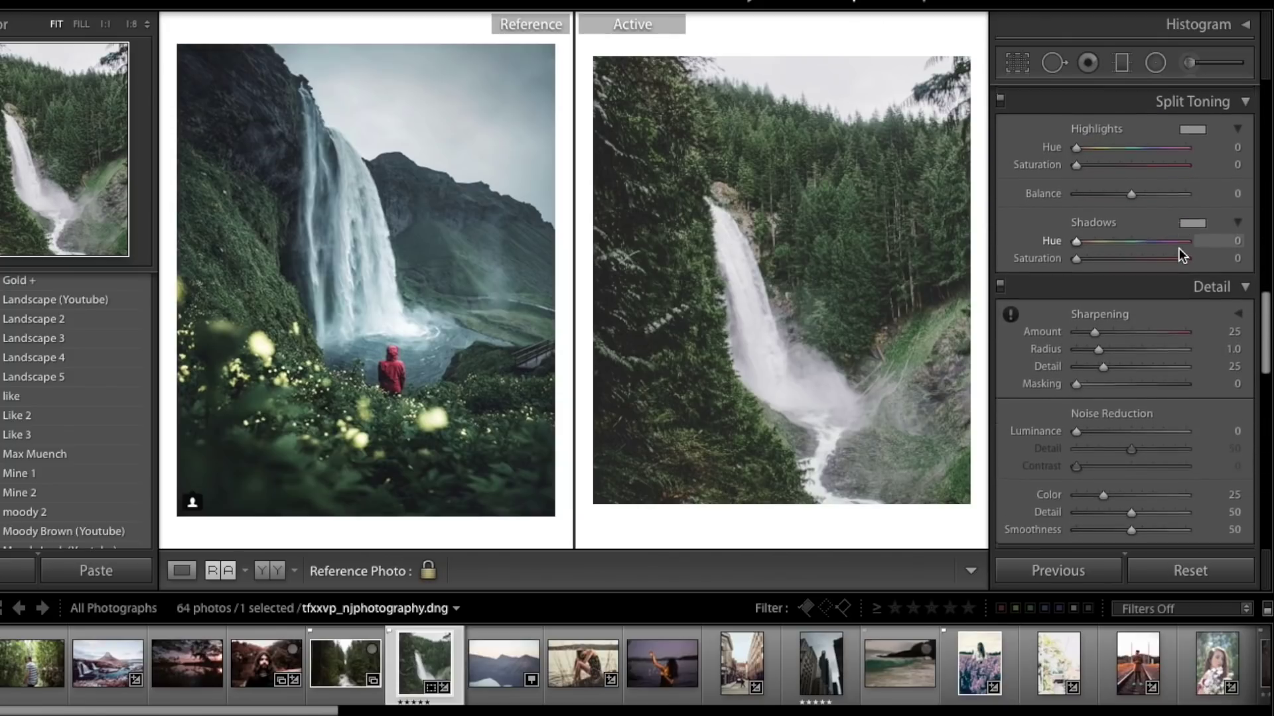
{"action": "scroll", "coordinate": [1180, 248], "scroll_direction": "up", "scroll_amount": 4}
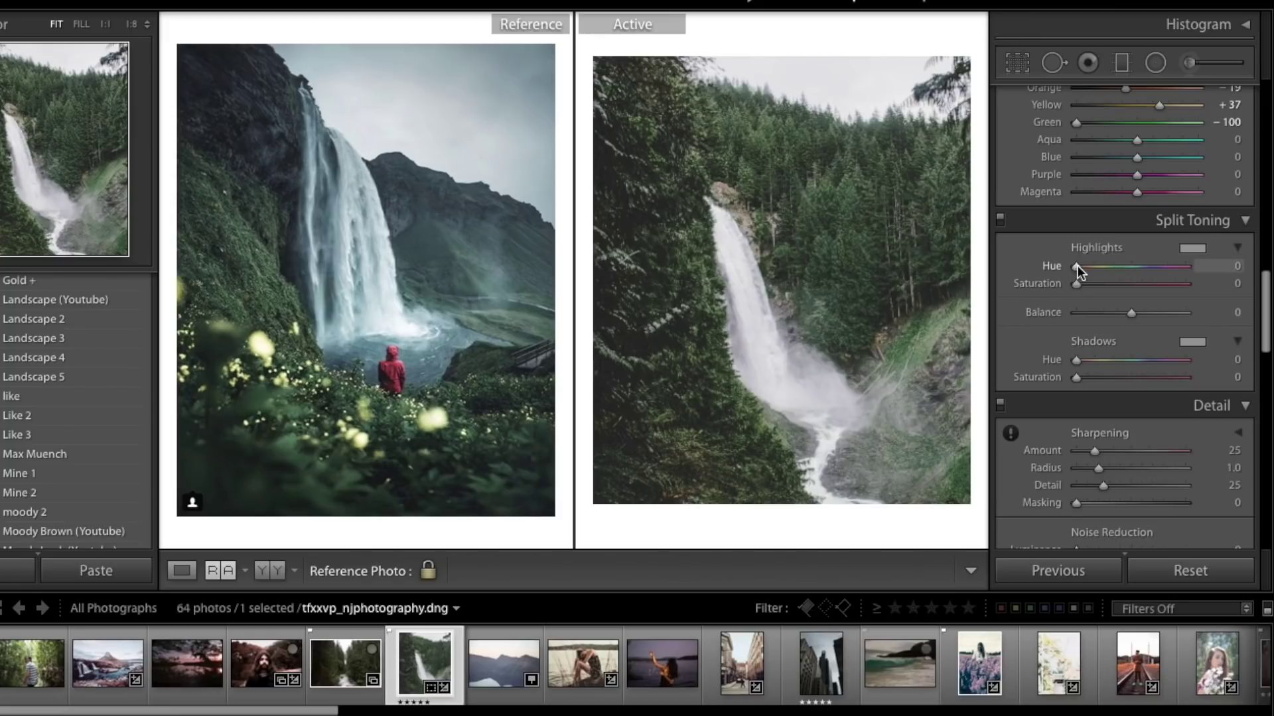
{"action": "left_click_drag", "start_coordinate": [1076, 266], "coordinate": [1137, 268]}
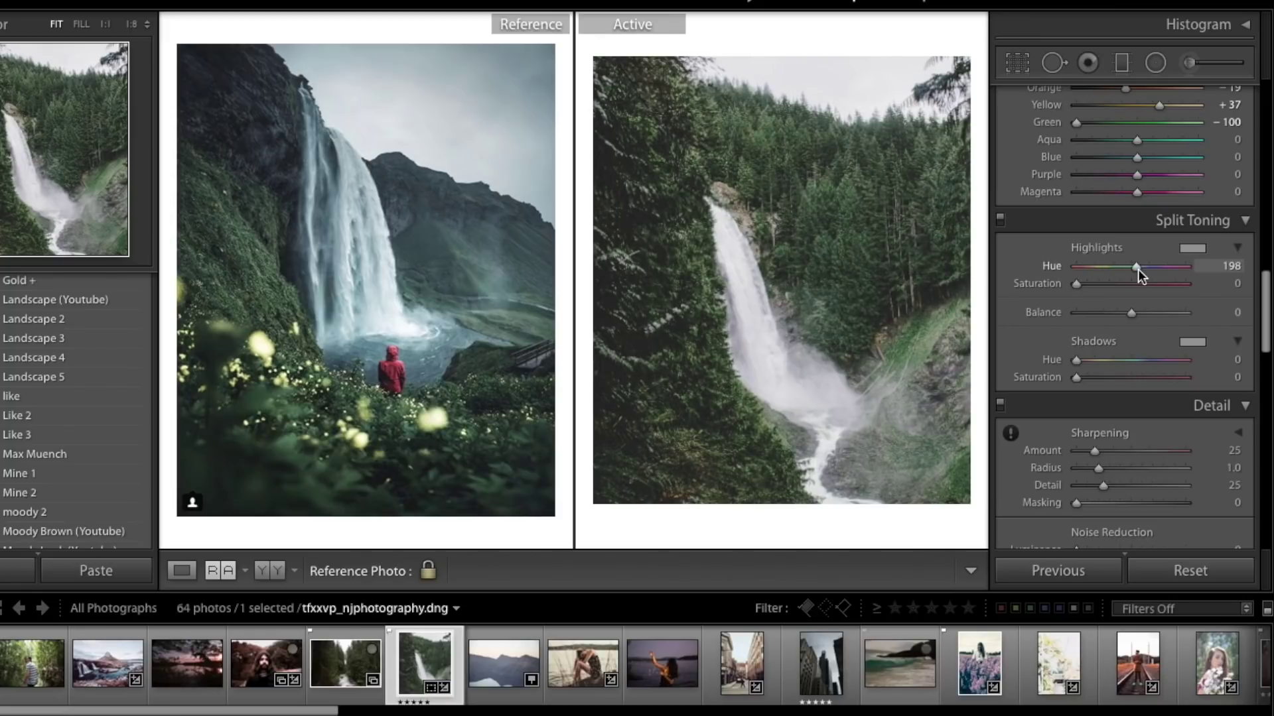
{"action": "left_click", "coordinate": [1231, 266]}
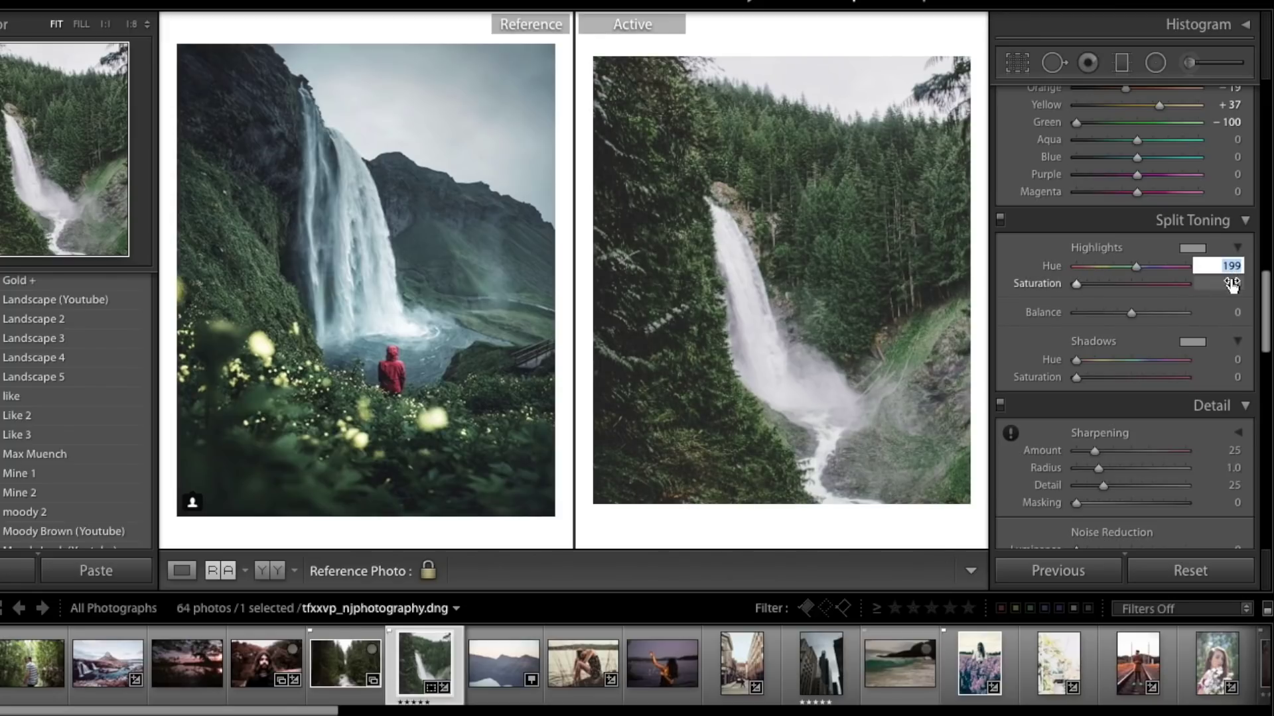
{"action": "type", "text": "210"}
{"action": "key", "text": "Return"}
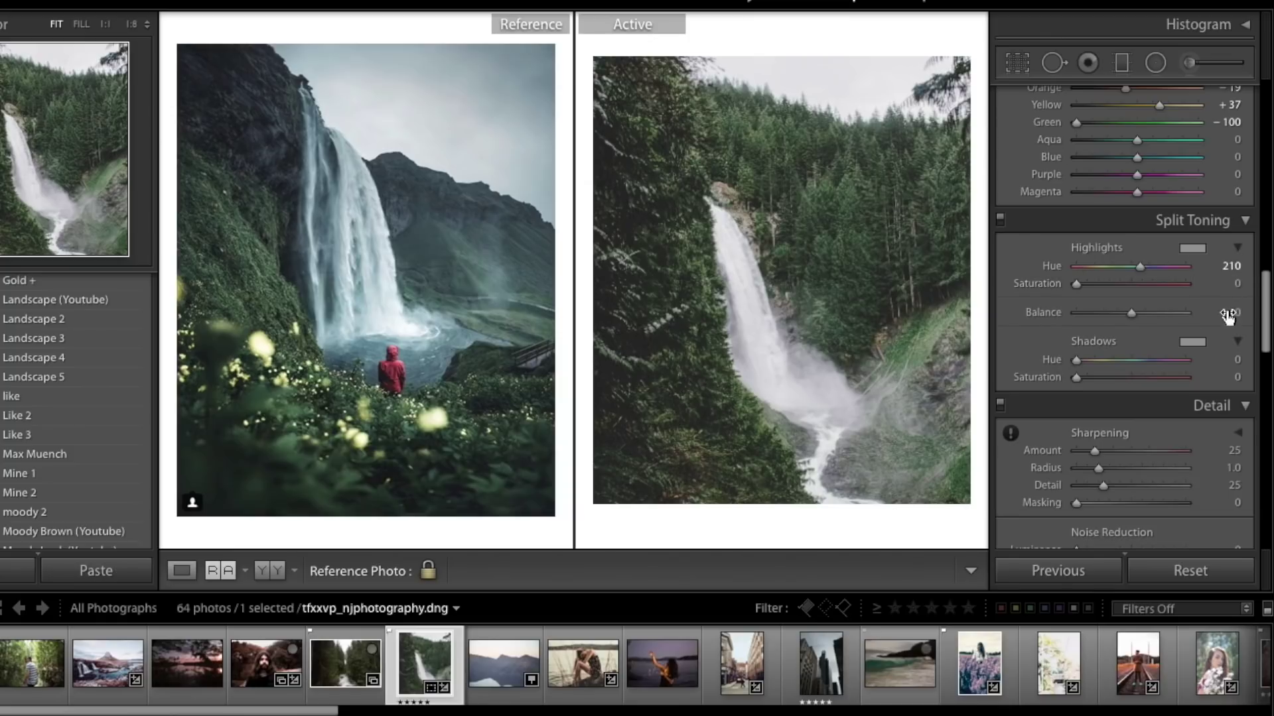
{"action": "left_click_drag", "start_coordinate": [1076, 285], "coordinate": [1086, 285]}
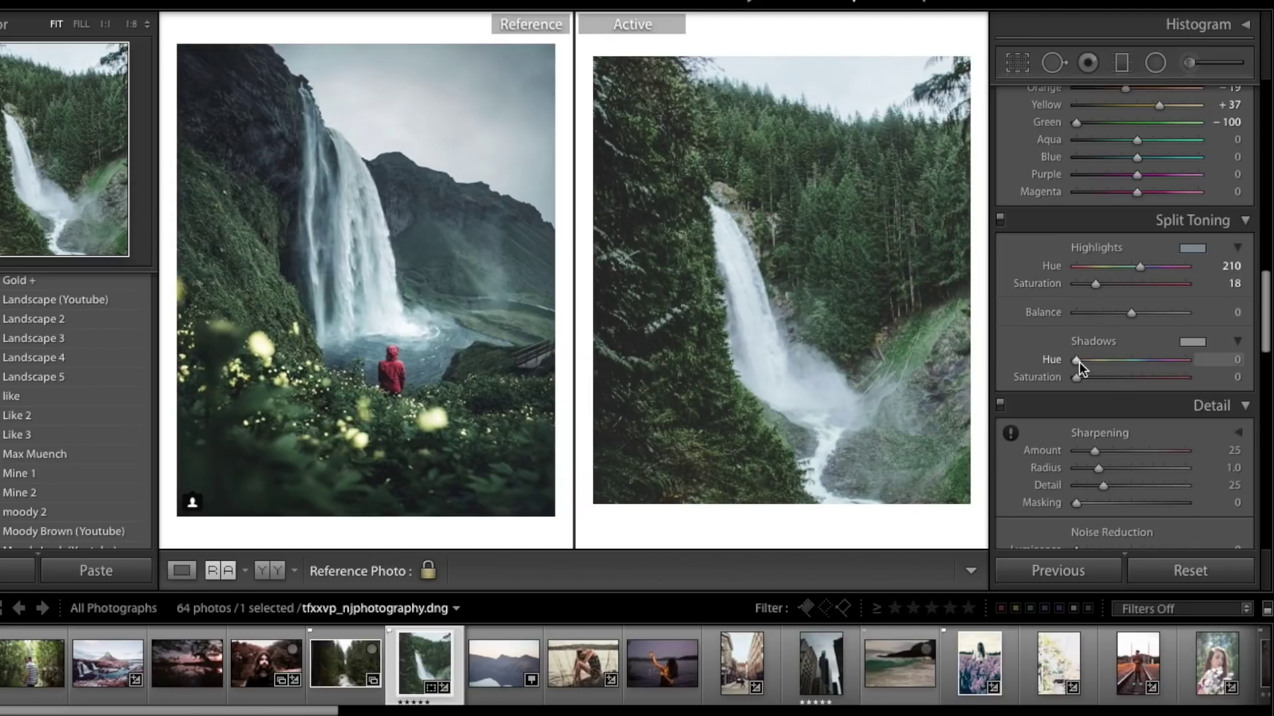
Tint the split-toning shadows blue with hue 210 and saturation 2.
{"action": "left_click_drag", "start_coordinate": [1079, 360], "coordinate": [1144, 365]}
{"action": "left_click", "coordinate": [1228, 359]}
{"action": "type", "text": "210"}
{"action": "key", "text": "Return"}
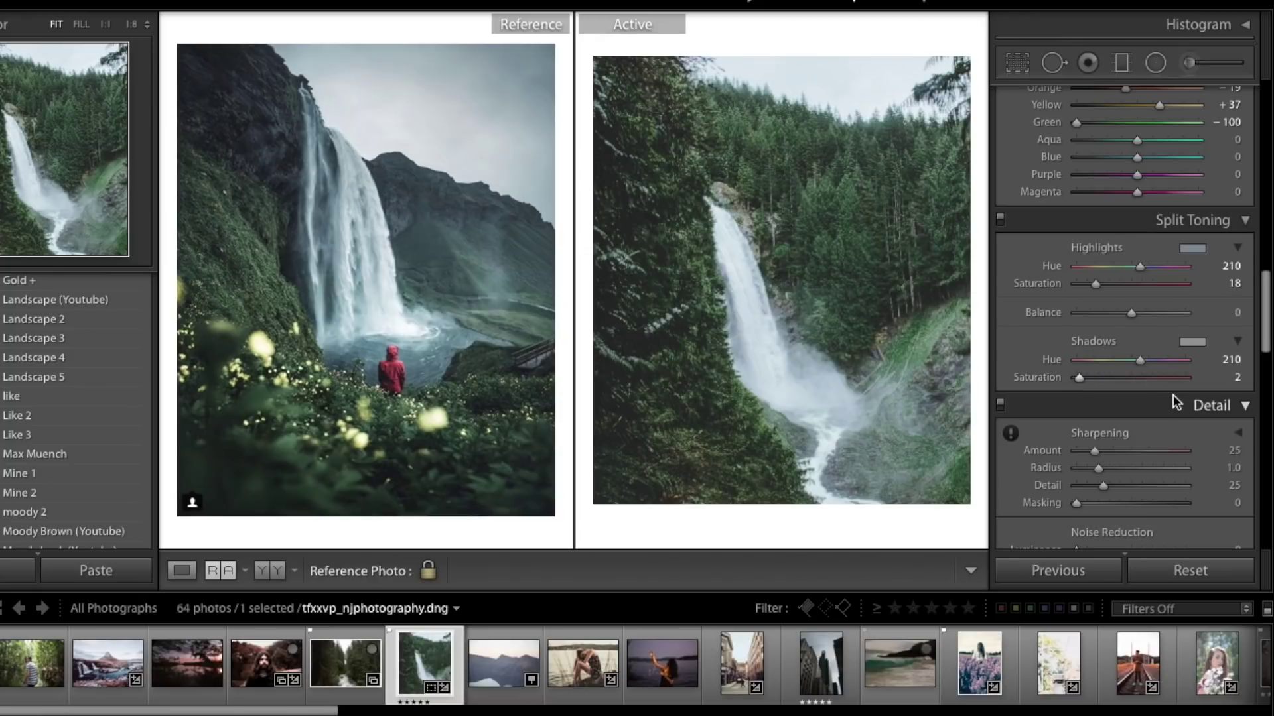
{"action": "scroll", "coordinate": [1173, 395], "scroll_direction": "down", "scroll_amount": 5}
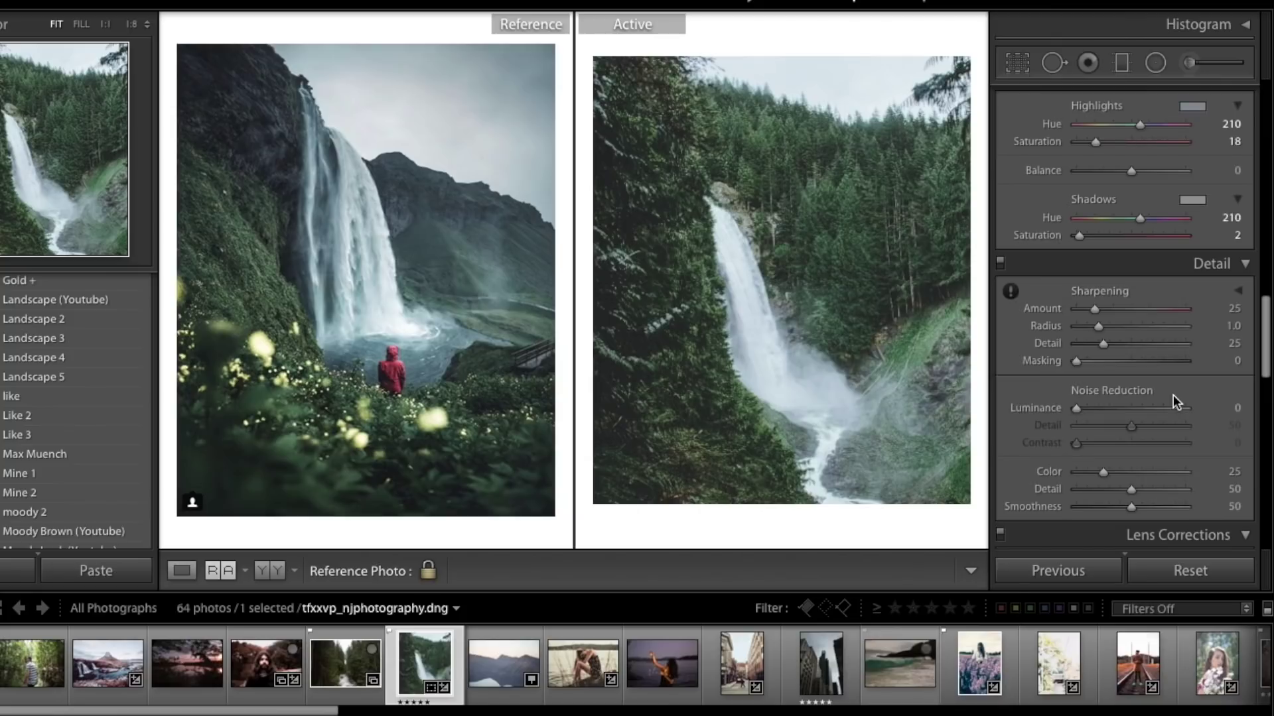
Set sharpening Amount to 66 and Masking to 65 while previewing the edge mask.
{"action": "mouse_move", "coordinate": [1107, 309]}
{"action": "left_mouse_down"}
{"action": "mouse_move", "coordinate": [1088, 310]}
{"action": "mouse_move", "coordinate": [1126, 316]}
{"action": "left_mouse_up"}
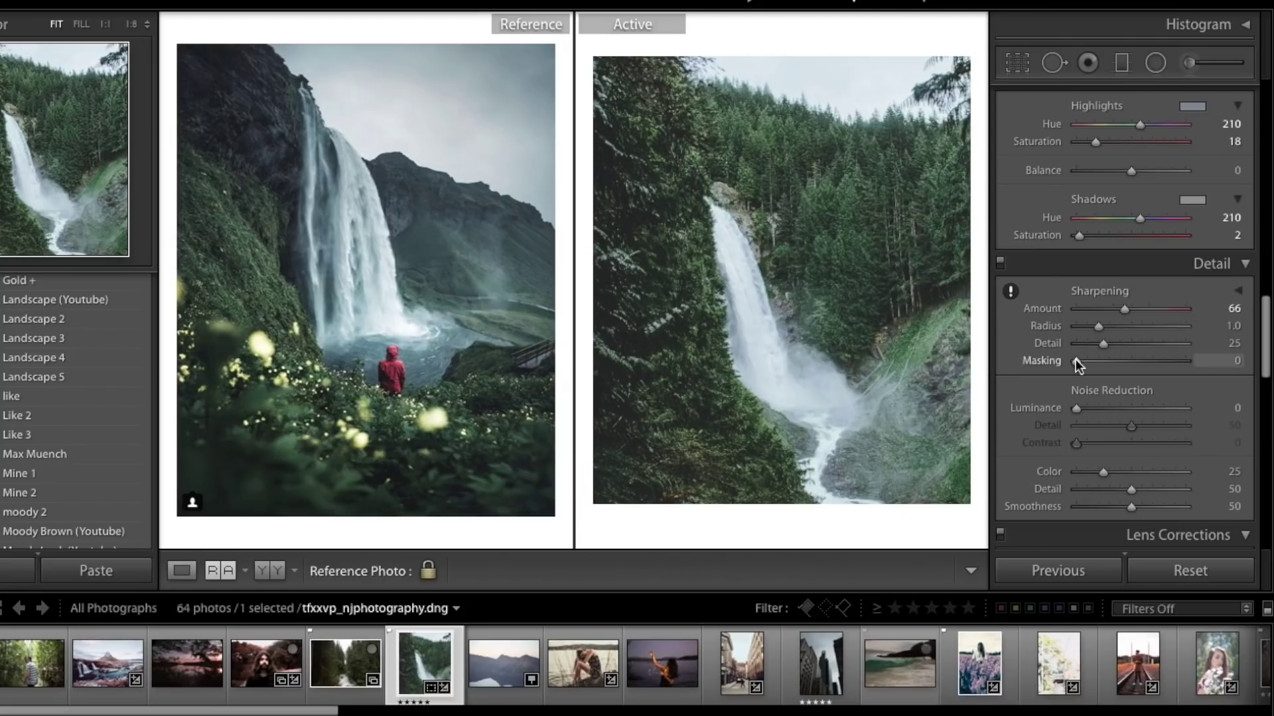
{"action": "left_click_drag", "start_coordinate": [1076, 359], "coordinate": [1142, 364]}
{"action": "mouse_move", "coordinate": [1146, 364]}
{"action": "left_mouse_down"}
{"action": "mouse_move", "coordinate": [1037, 361]}
{"action": "mouse_move", "coordinate": [1218, 360]}
{"action": "mouse_move", "coordinate": [1147, 363]}
{"action": "left_mouse_up"}
{"action": "left_click_drag", "start_coordinate": [1146, 359], "coordinate": [1144, 360]}
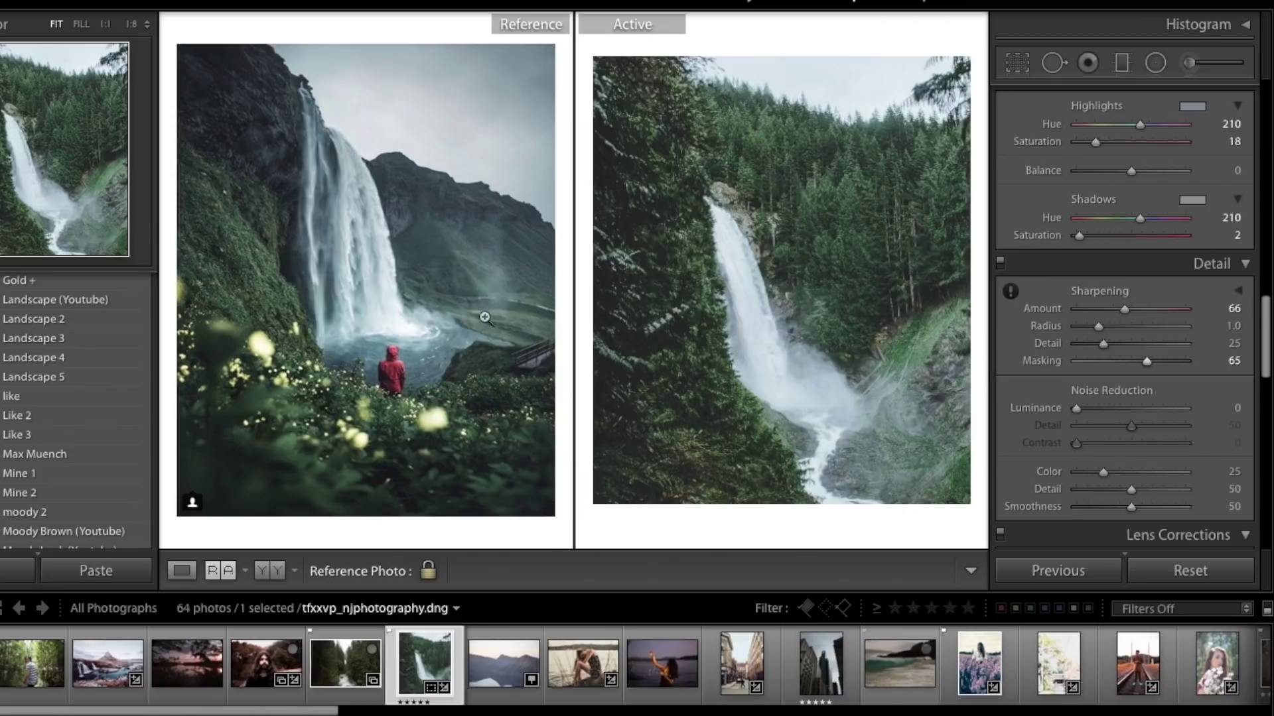
{"action": "scroll", "coordinate": [1115, 390], "scroll_direction": "down", "scroll_amount": 2}
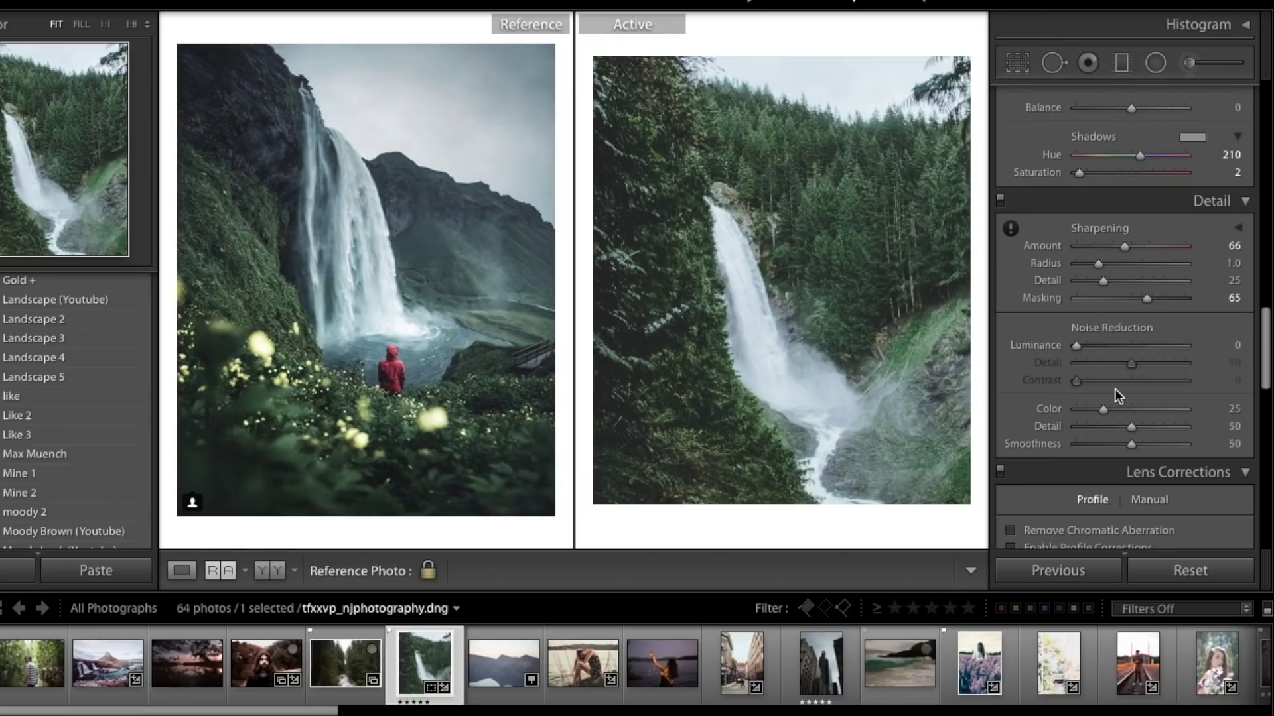
{"action": "scroll", "coordinate": [1114, 389], "scroll_direction": "down", "scroll_amount": 2}
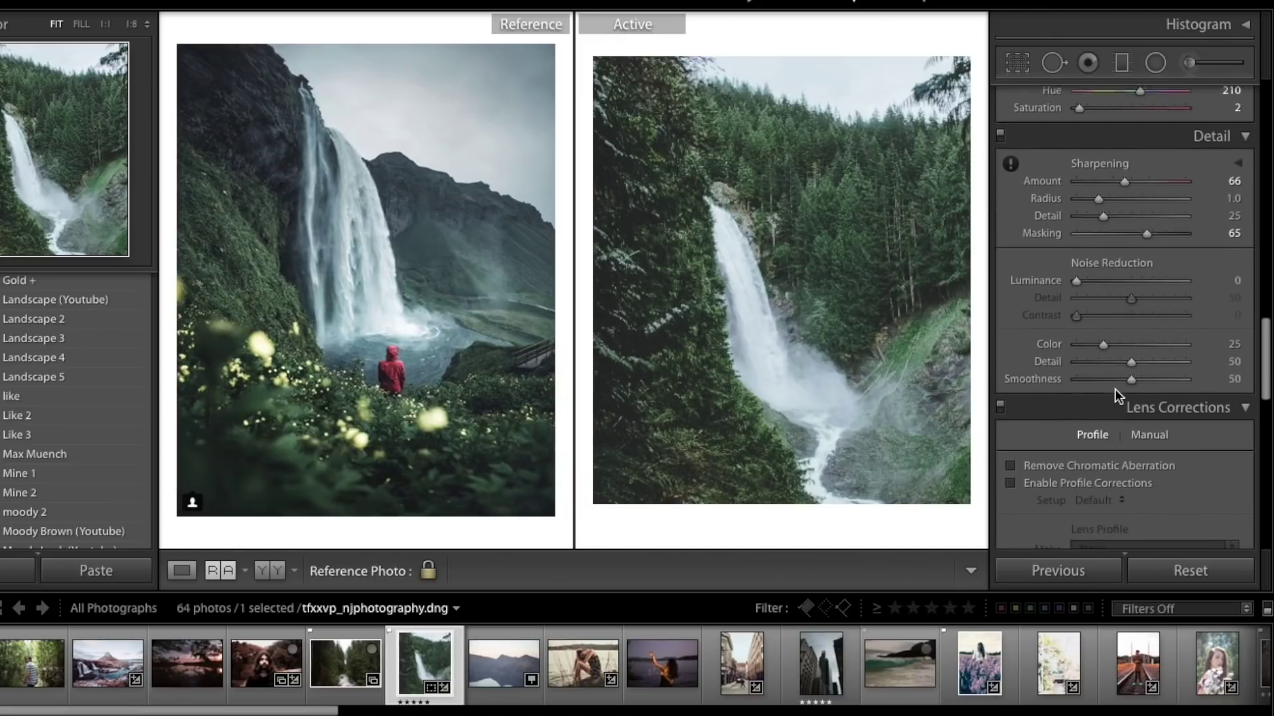
{"action": "scroll", "coordinate": [1114, 388], "scroll_direction": "down", "scroll_amount": 5}
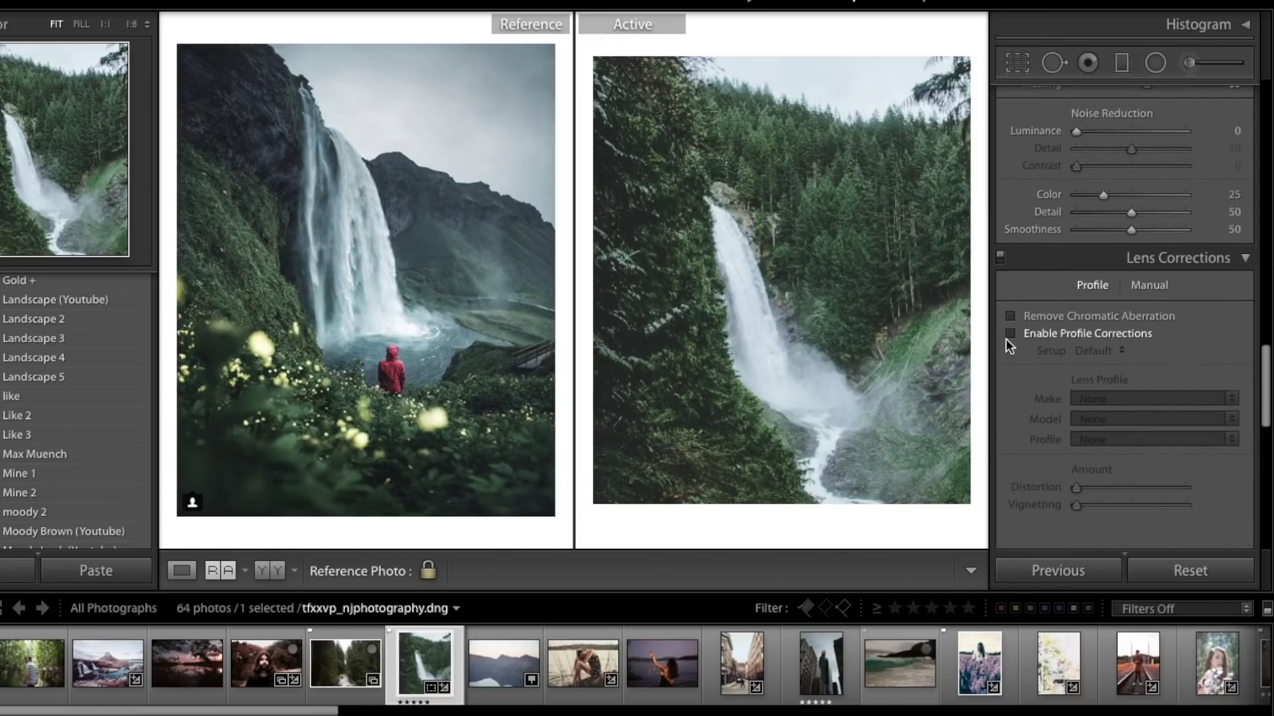
{"action": "left_click", "coordinate": [1009, 333]}
{"action": "scroll", "coordinate": [1144, 349], "scroll_direction": "down", "scroll_amount": 2}
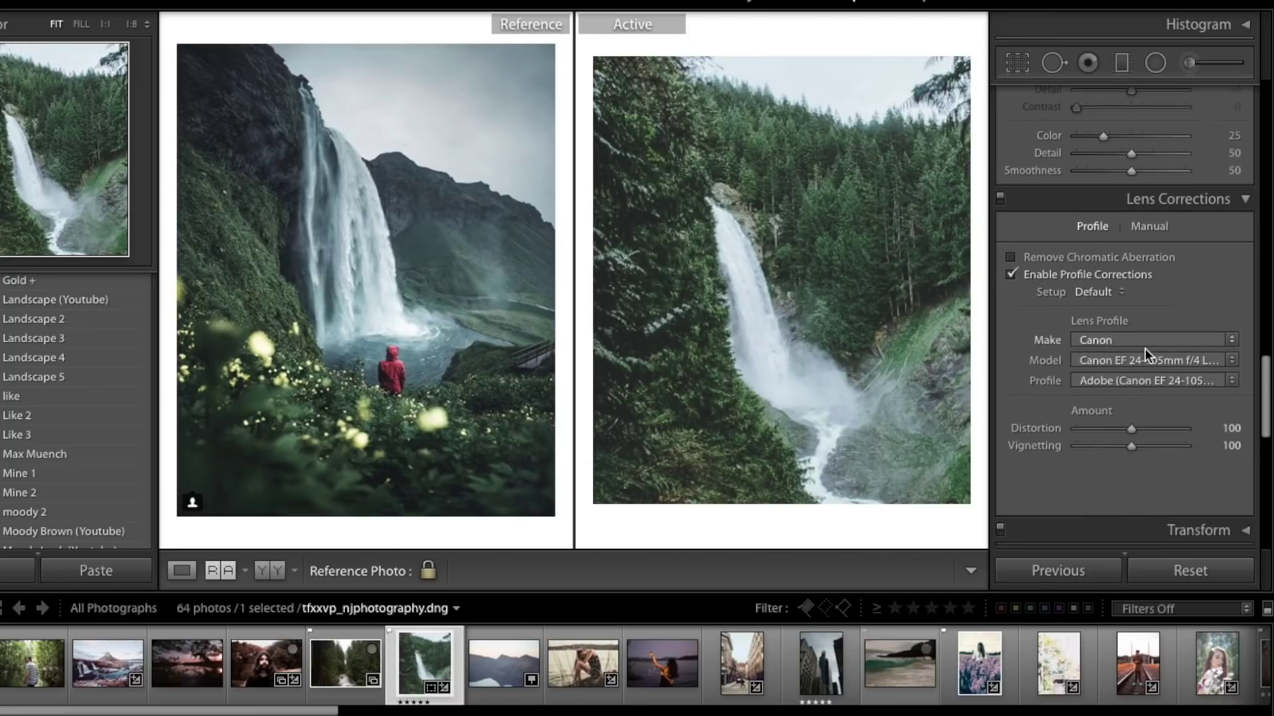
{"action": "scroll", "coordinate": [1144, 348], "scroll_direction": "down", "scroll_amount": 9}
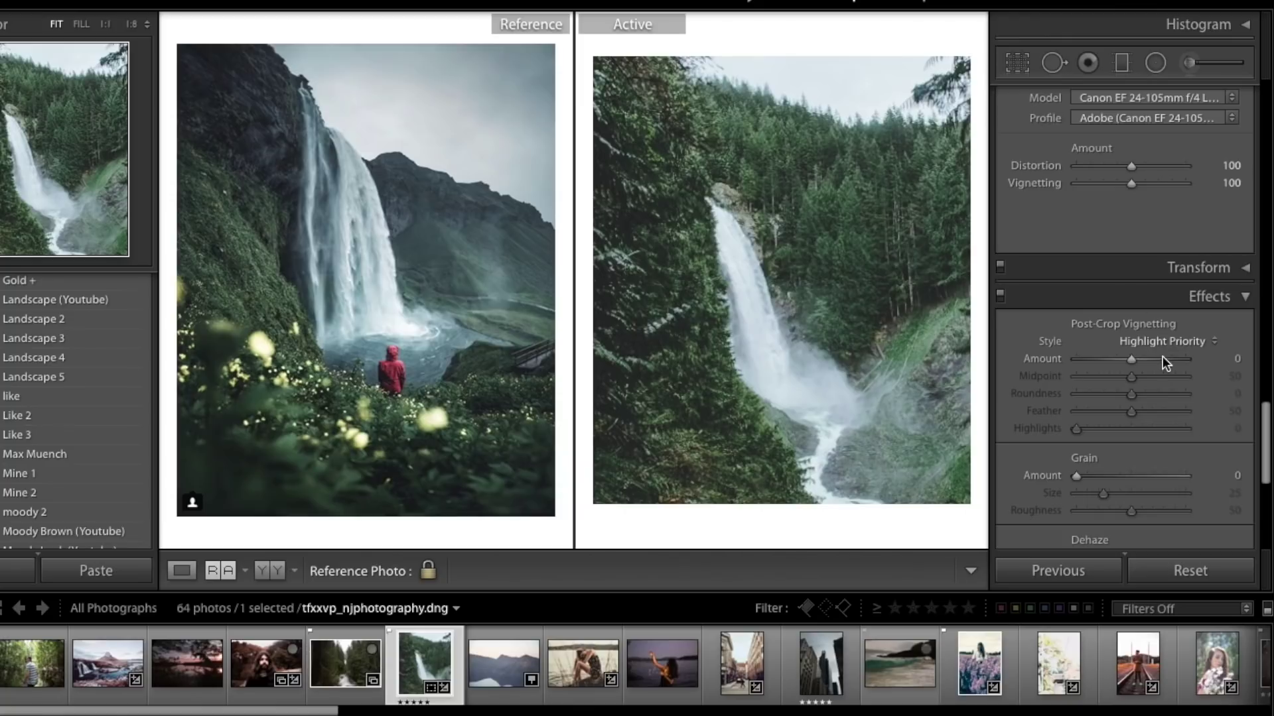
Set Post-Crop Vignetting to Amount −44, Midpoint 16, Roundness +10, Feather 100 and Highlights 11.
{"action": "left_click_drag", "start_coordinate": [1132, 360], "coordinate": [1109, 359]}
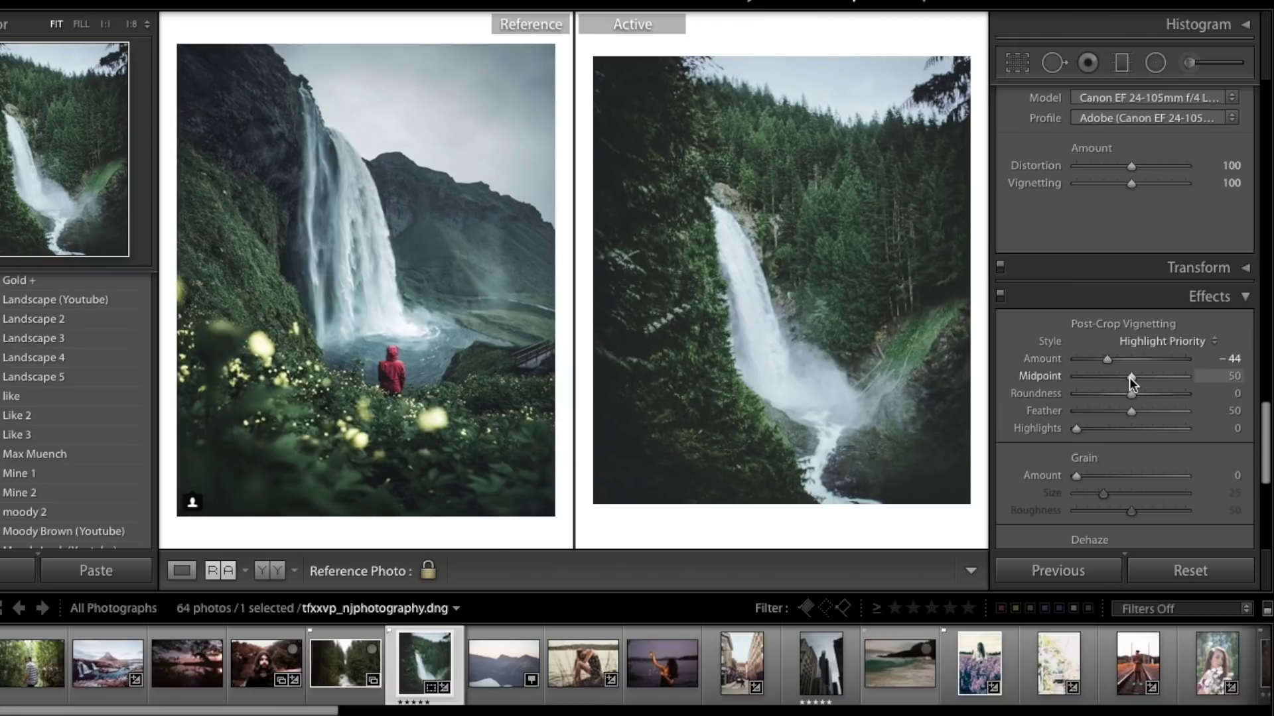
{"action": "left_click_drag", "start_coordinate": [1131, 375], "coordinate": [1090, 378]}
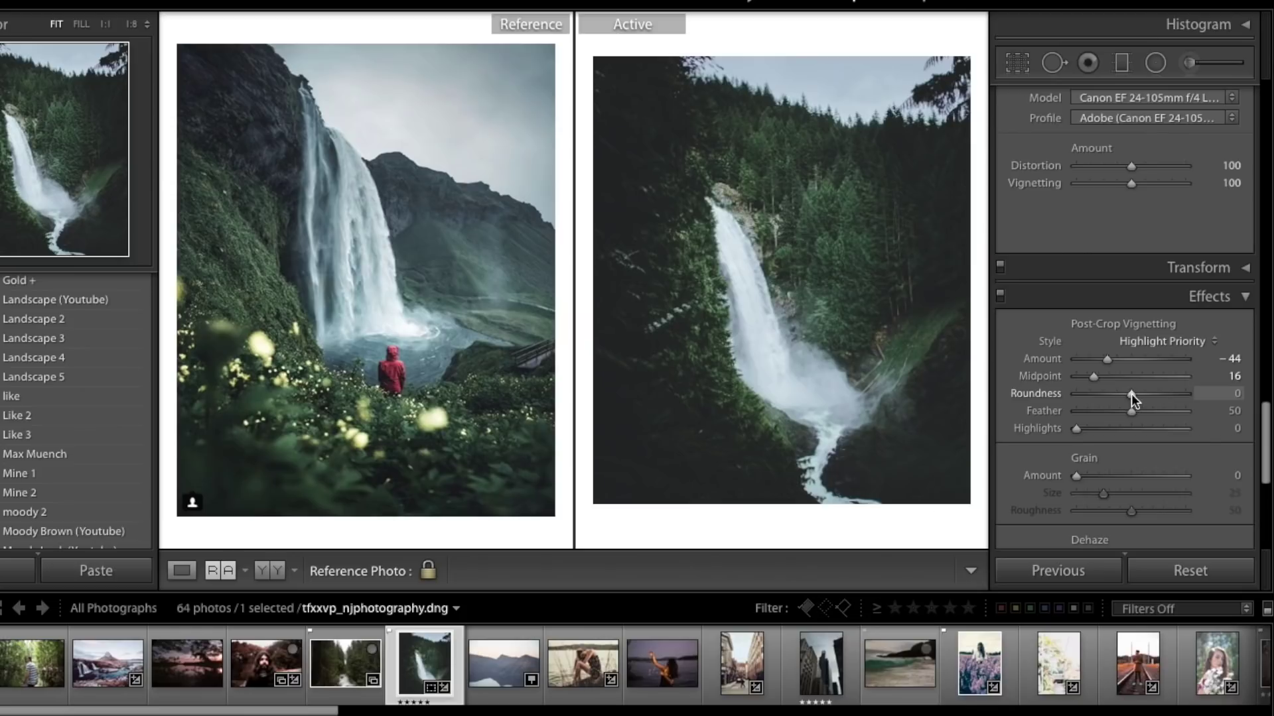
{"action": "left_click_drag", "start_coordinate": [1134, 393], "coordinate": [1137, 391]}
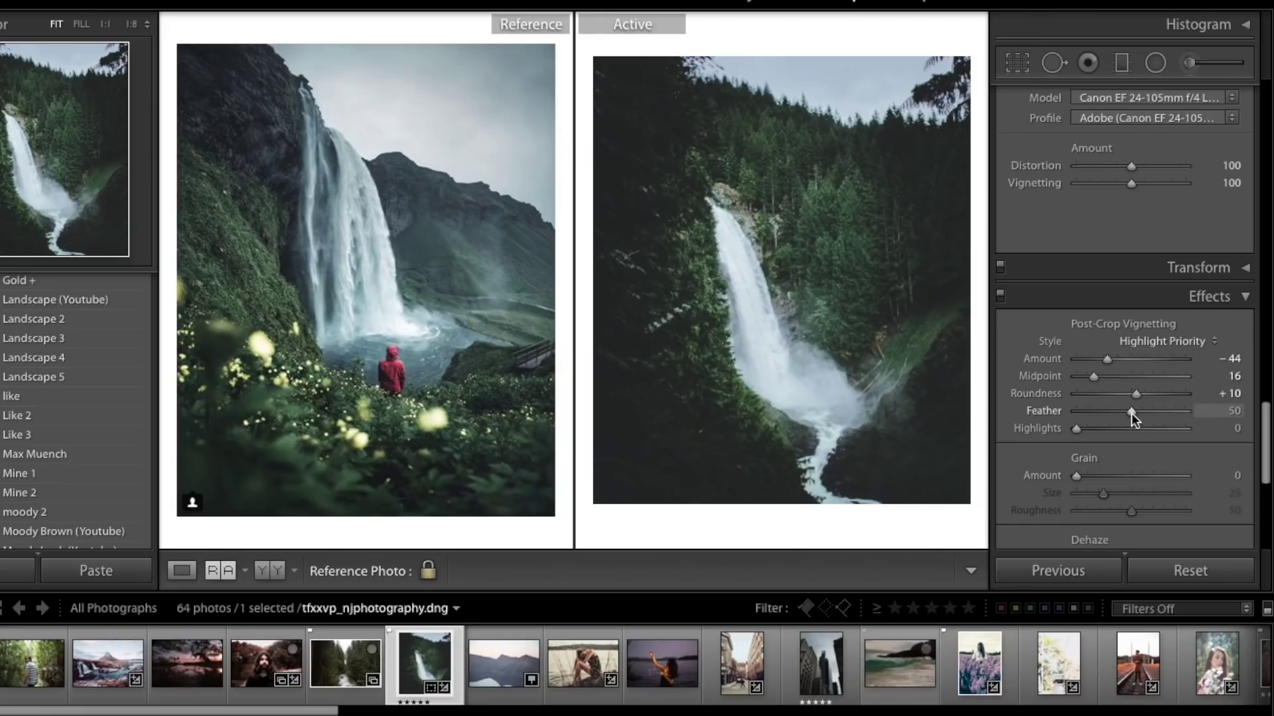
{"action": "left_click_drag", "start_coordinate": [1132, 412], "coordinate": [1200, 412]}
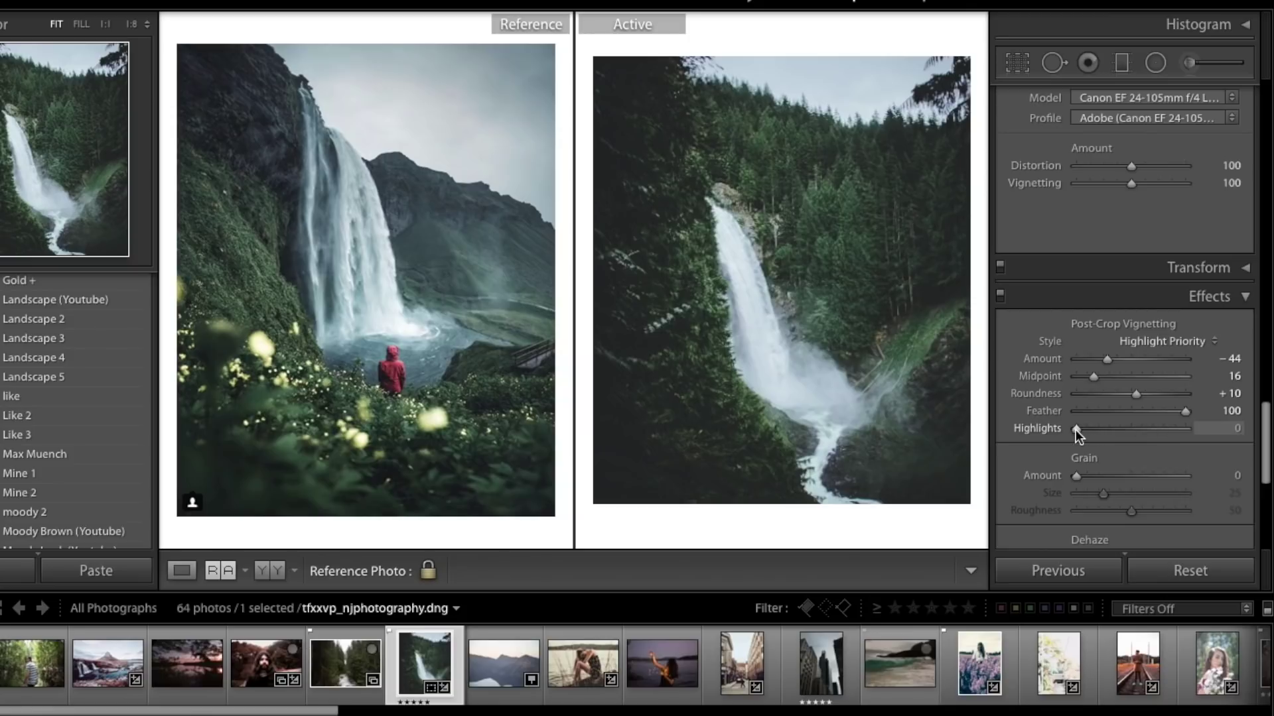
{"action": "left_click_drag", "start_coordinate": [1075, 430], "coordinate": [1088, 429]}
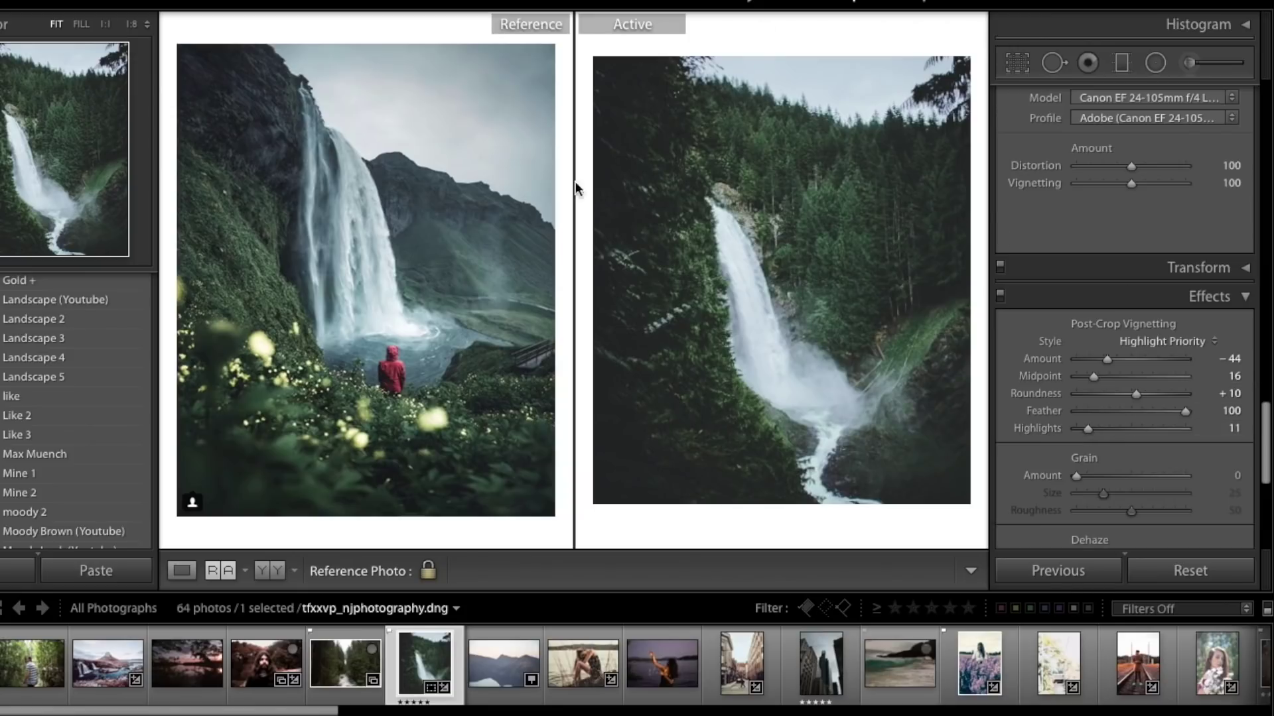
{"action": "scroll", "coordinate": [1177, 441], "scroll_direction": "down", "scroll_amount": 1}
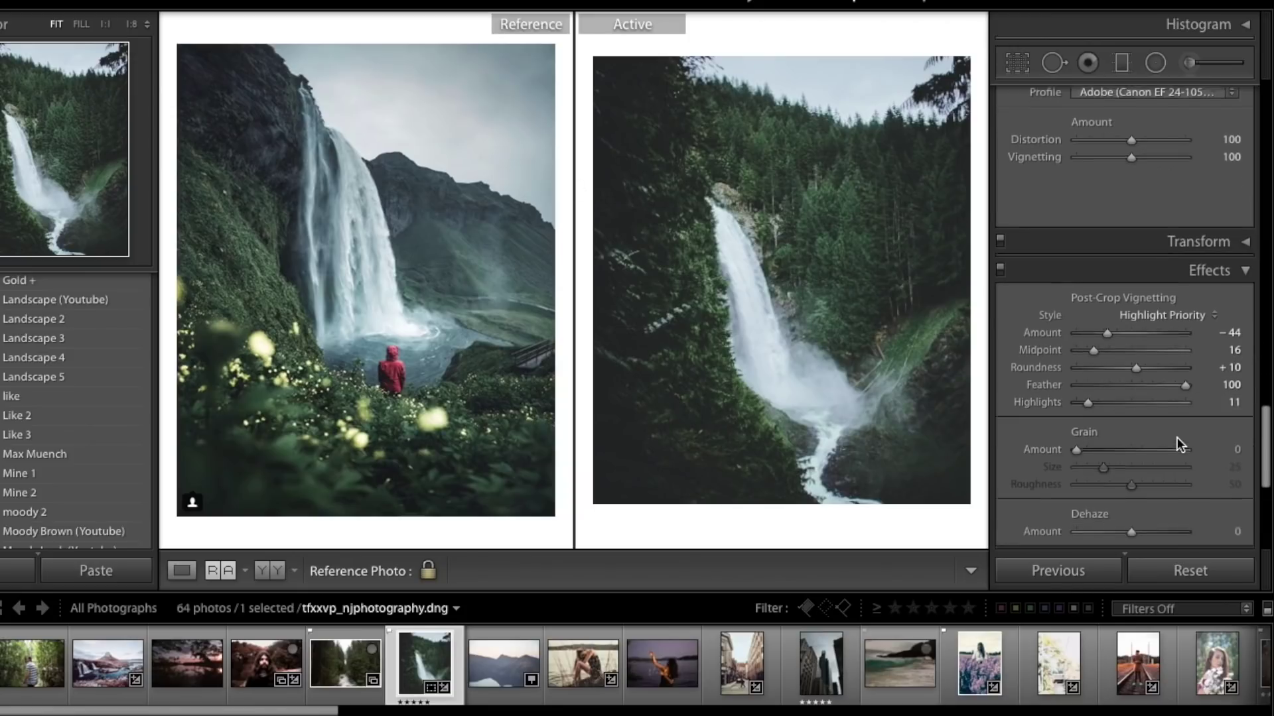
{"action": "scroll", "coordinate": [1177, 438], "scroll_direction": "down", "scroll_amount": 7}
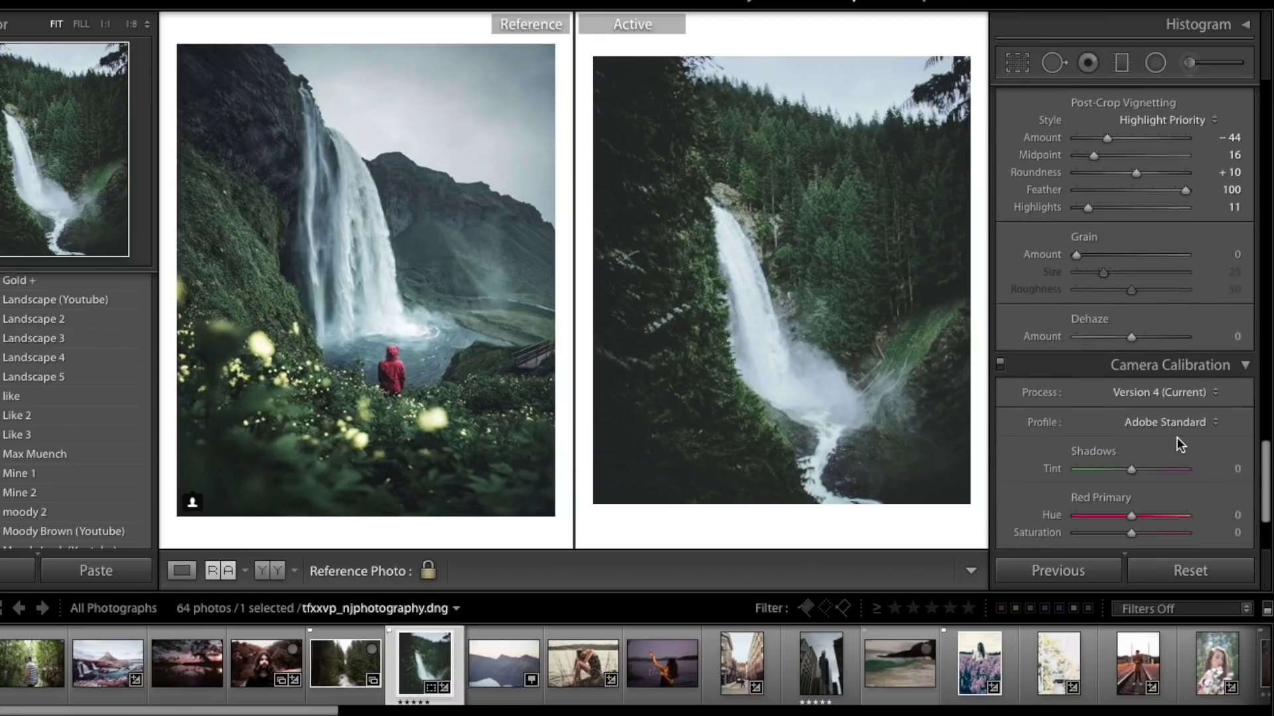
{"action": "scroll", "coordinate": [1177, 436], "scroll_direction": "down", "scroll_amount": 1}
{"action": "scroll", "coordinate": [1232, 325], "scroll_direction": "down", "scroll_amount": 4}
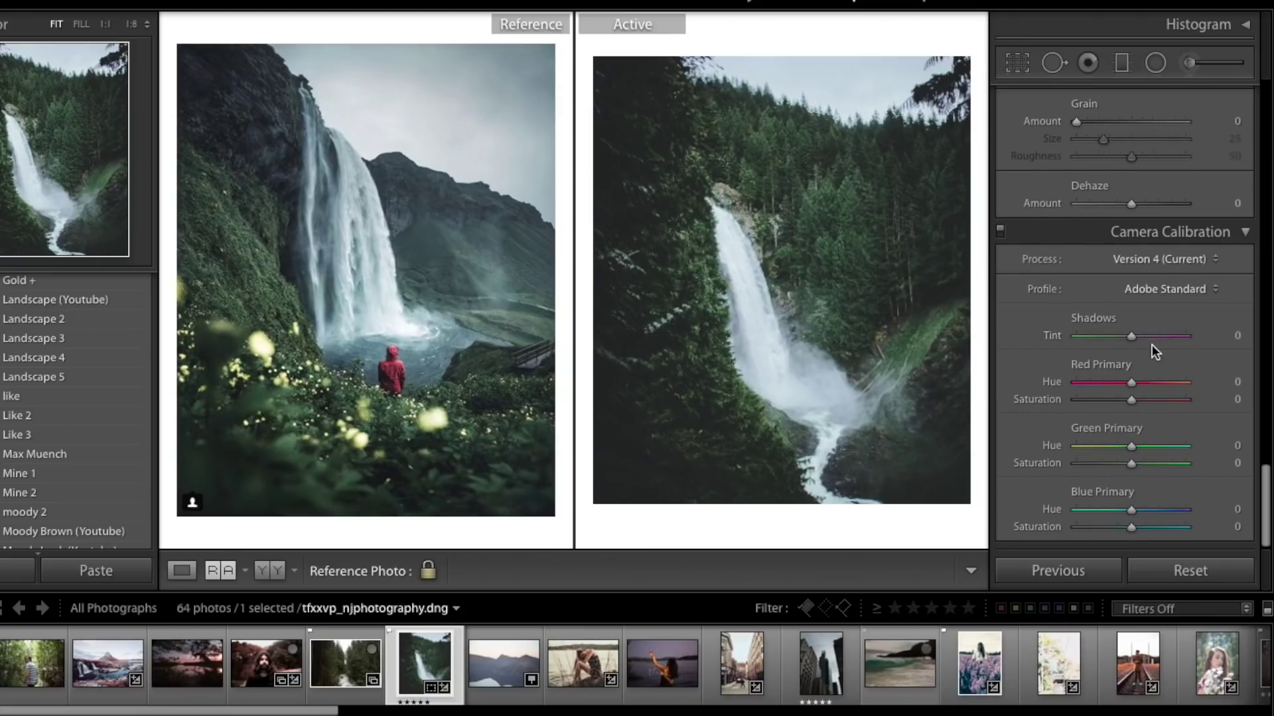
{"action": "scroll", "coordinate": [1152, 345], "scroll_direction": "down", "scroll_amount": 1}
{"action": "scroll", "coordinate": [1151, 345], "scroll_direction": "up", "scroll_amount": 10}
{"action": "scroll", "coordinate": [1151, 344], "scroll_direction": "down", "scroll_amount": 3}
{"action": "scroll", "coordinate": [1152, 344], "scroll_direction": "down", "scroll_amount": 3}
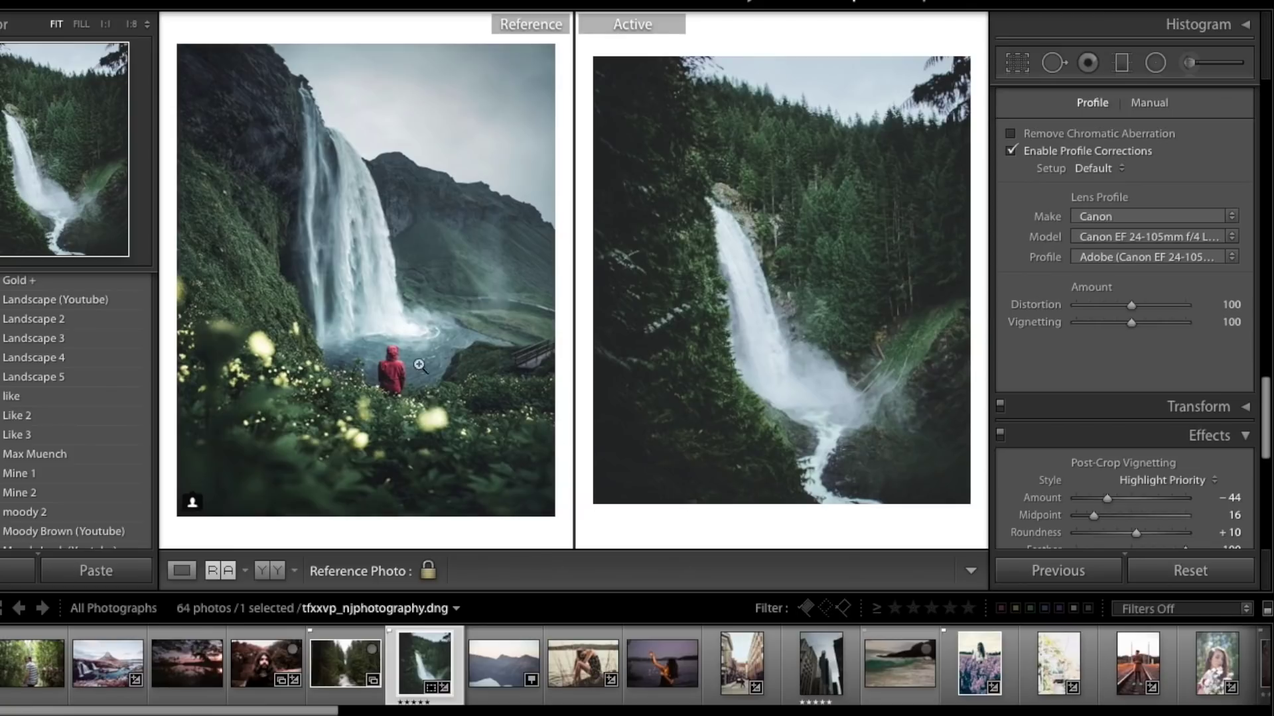
{"action": "scroll", "coordinate": [1009, 151], "scroll_direction": "up", "scroll_amount": 2}
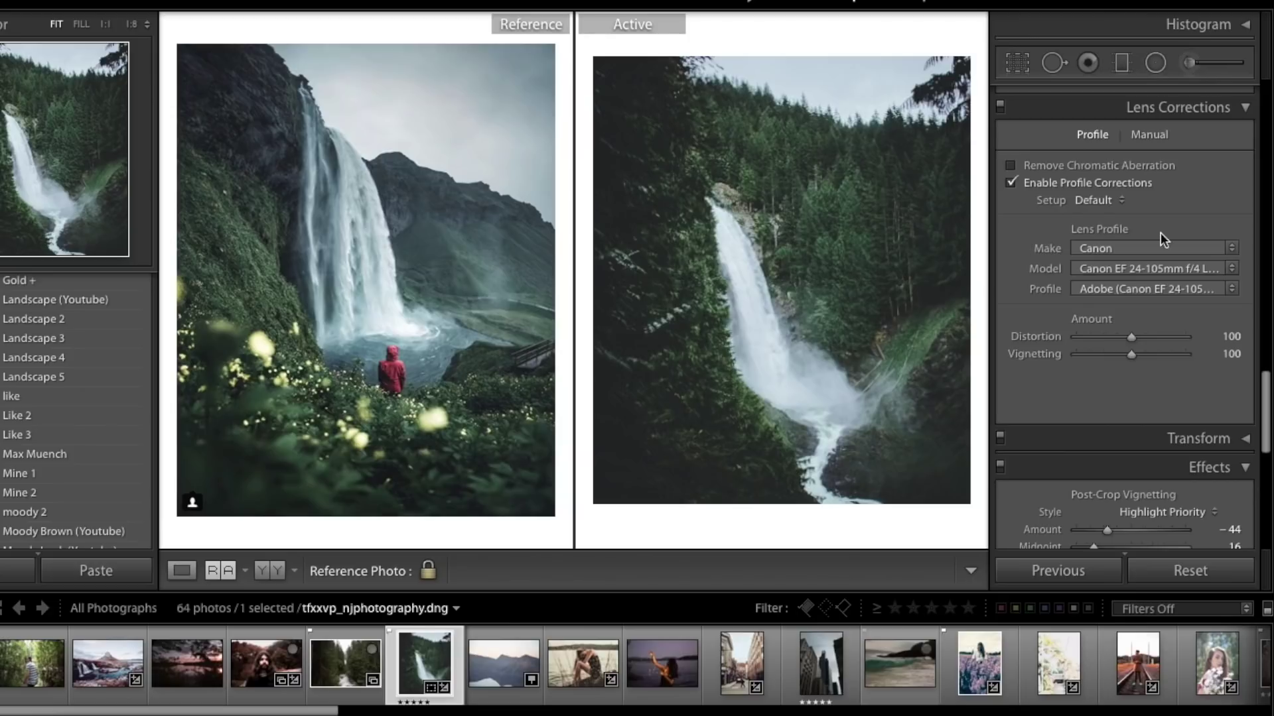
{"action": "scroll", "coordinate": [1160, 336], "scroll_direction": "up", "scroll_amount": 15}
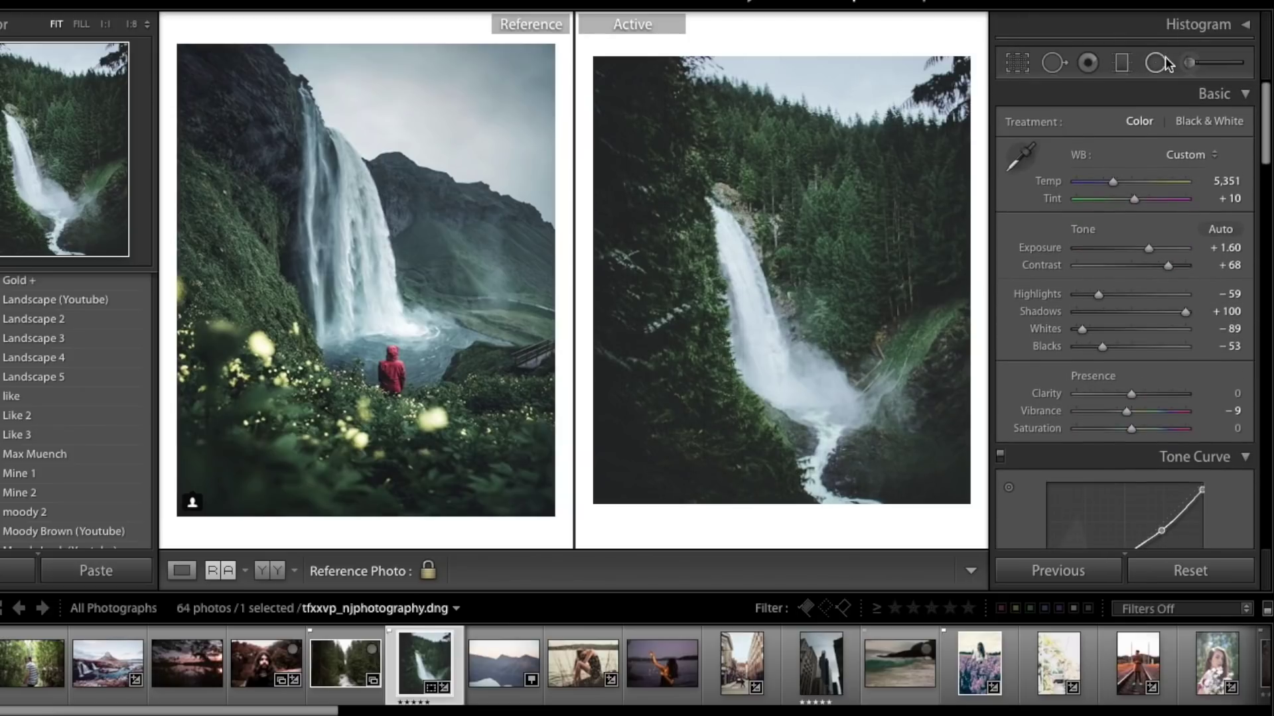
{"action": "scroll", "coordinate": [156, 367], "scroll_direction": "up", "scroll_amount": 10}
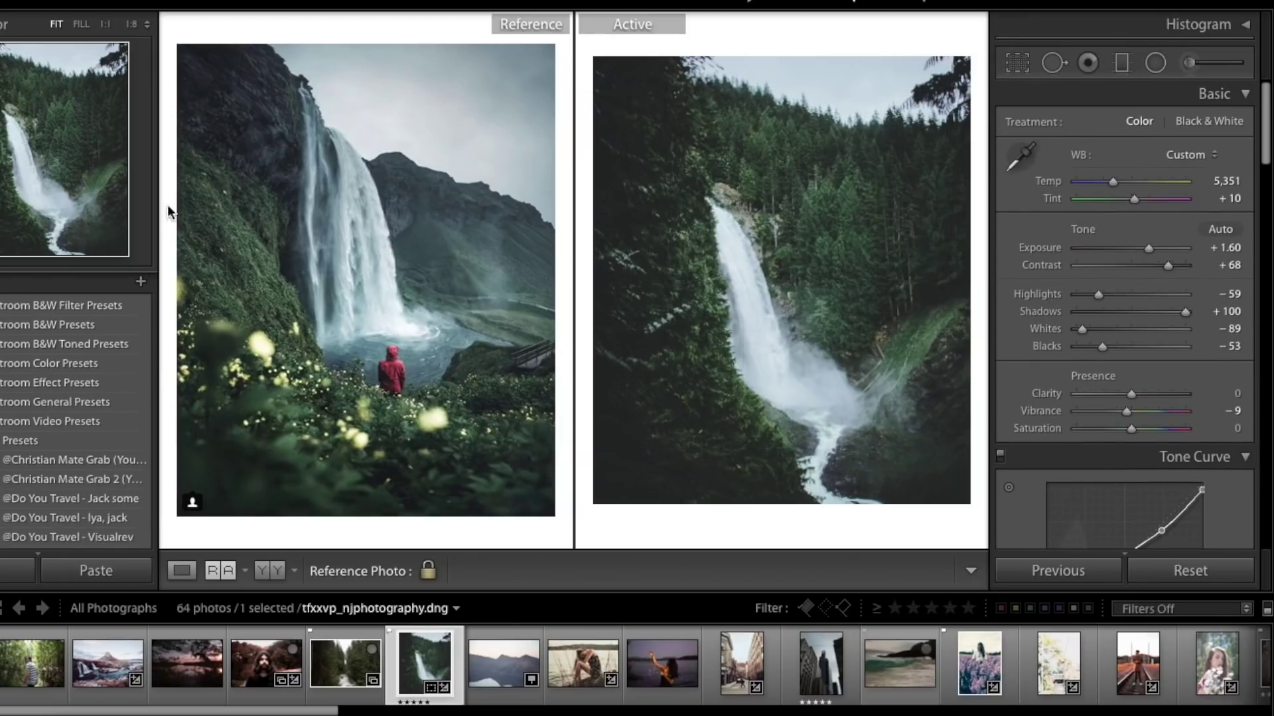
Create a user preset named after the reference photographer, including Exposure but not Lens Corrections or Transform.
{"action": "left_click", "coordinate": [141, 282]}
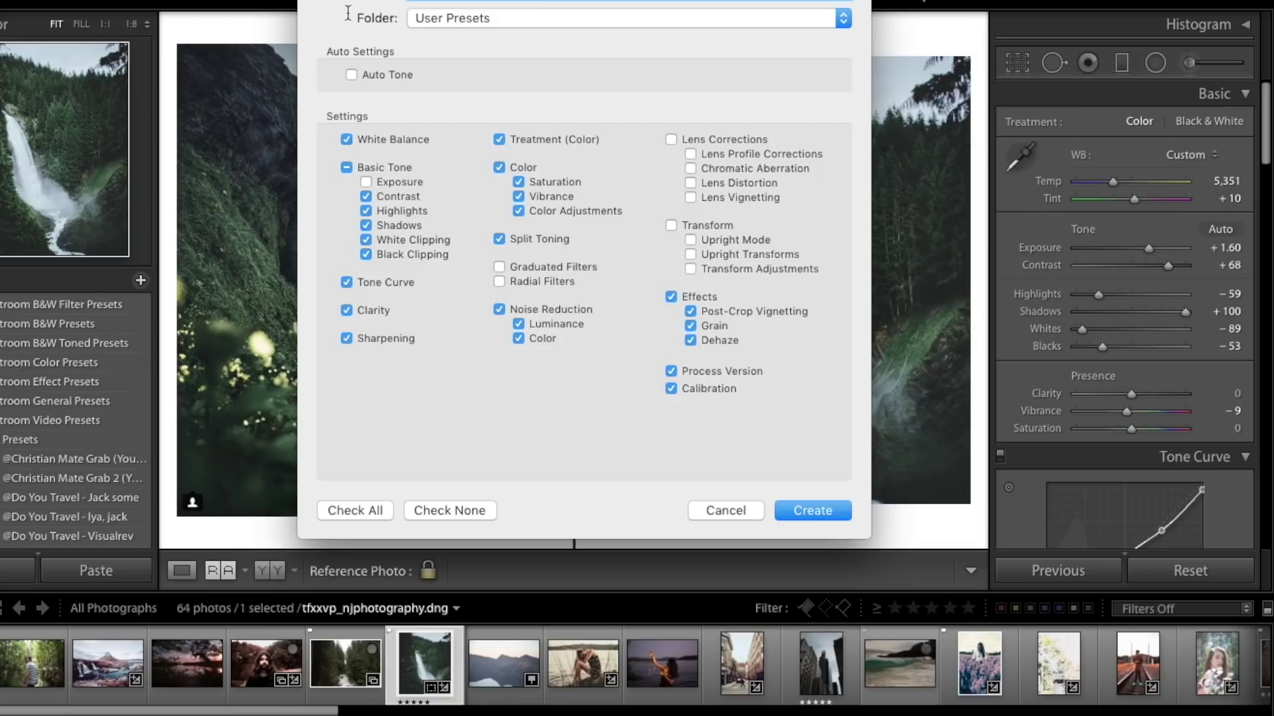
{"action": "left_click", "coordinate": [397, 2]}
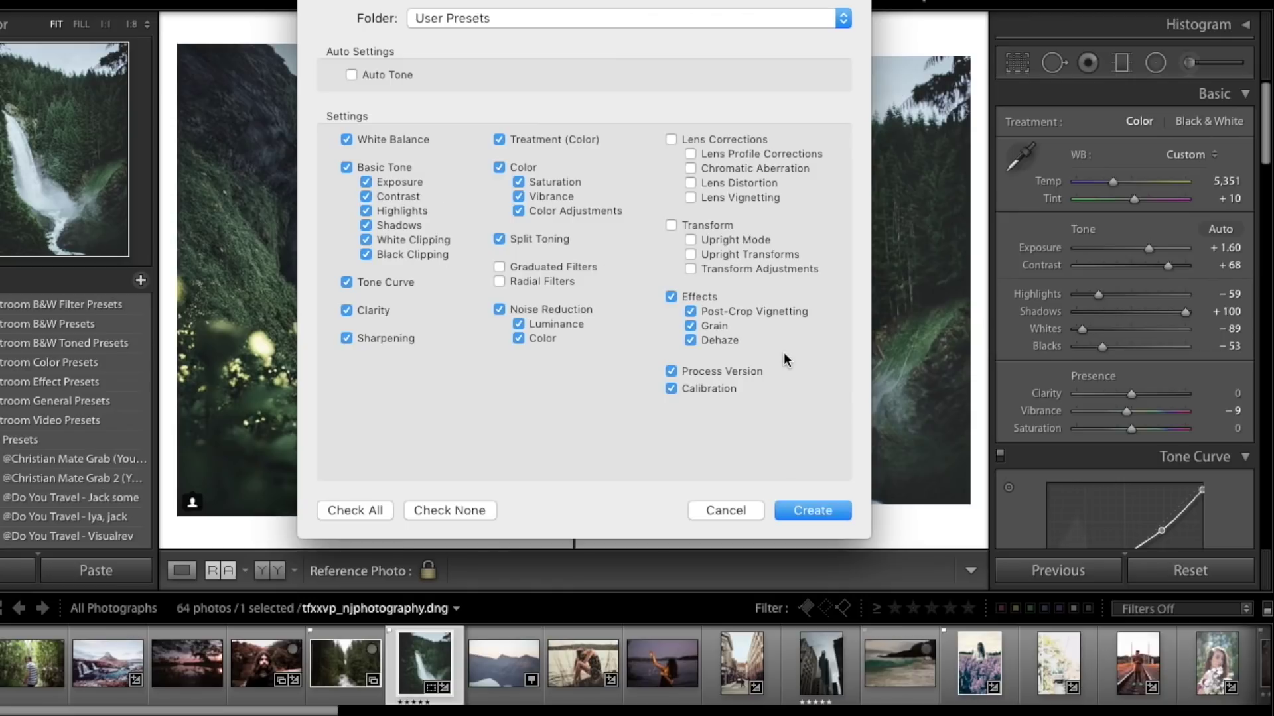
{"action": "left_click", "coordinate": [823, 508]}
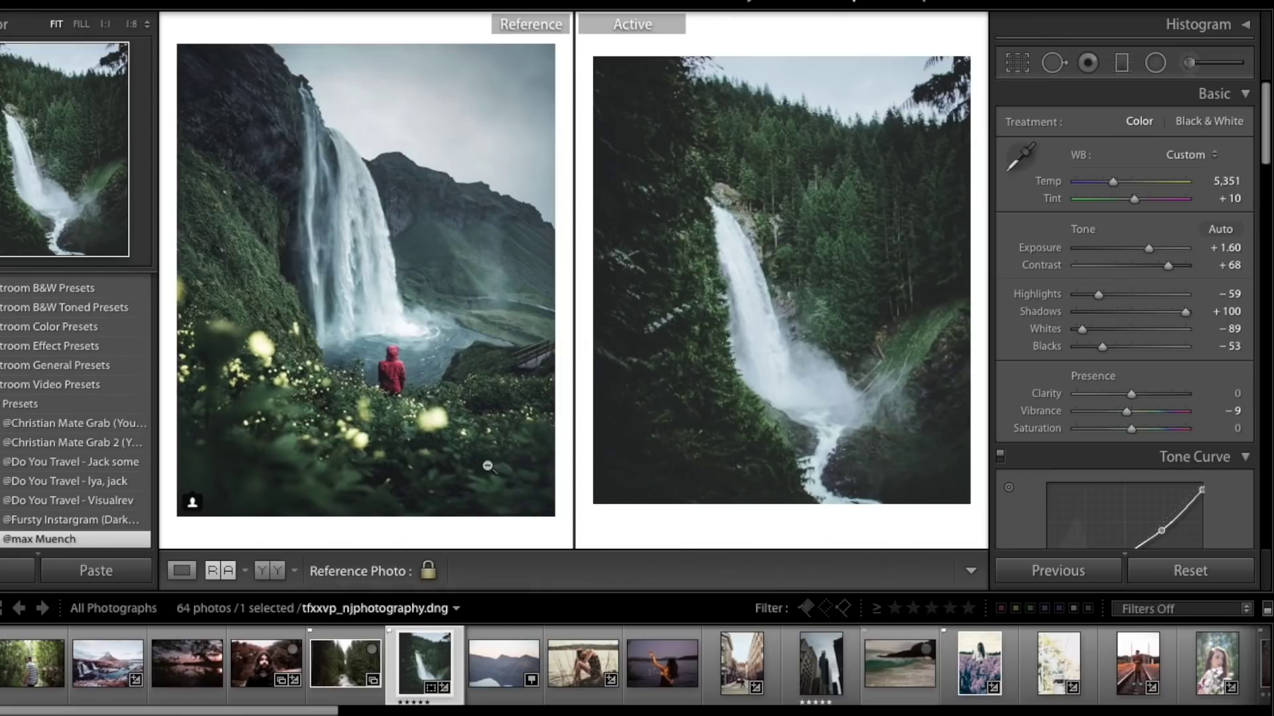
Select ra5ce36_kash.dng and apply the saved waterfall preset to it.
{"action": "left_click", "coordinate": [365, 667]}
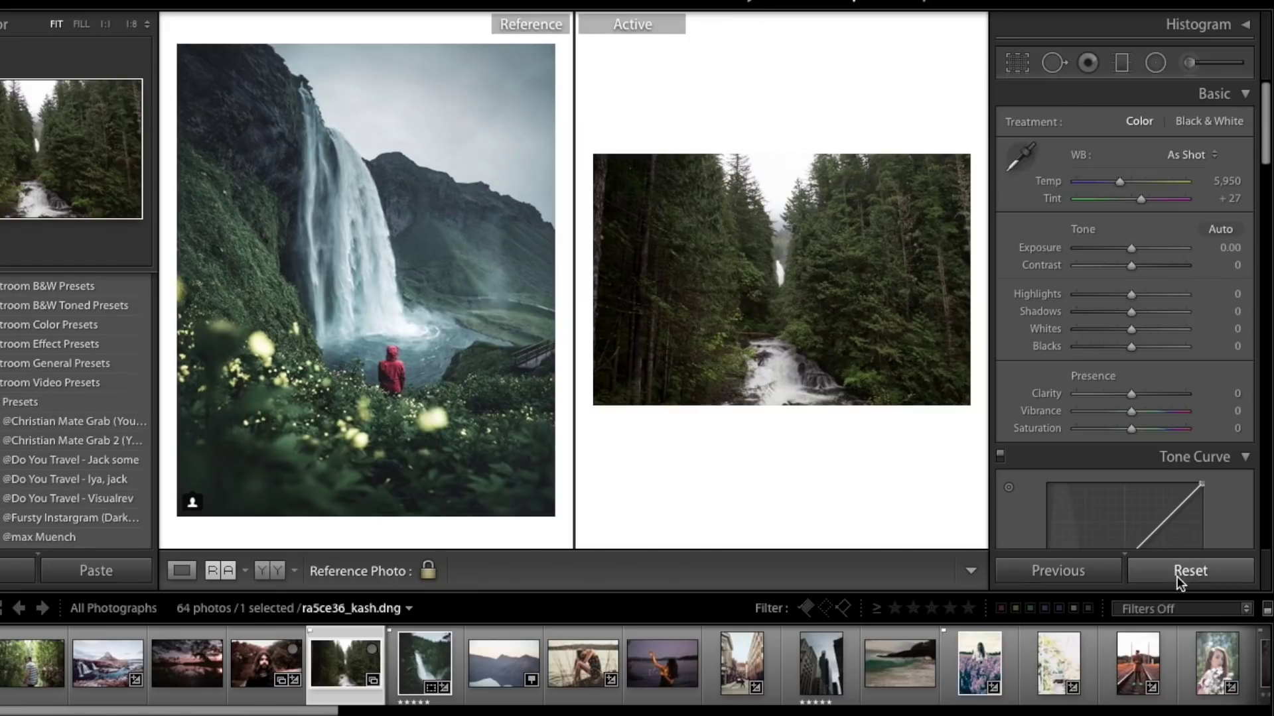
{"action": "scroll", "coordinate": [47, 527], "scroll_direction": "down", "scroll_amount": 5}
{"action": "scroll", "coordinate": [47, 527], "scroll_direction": "down", "scroll_amount": 2}
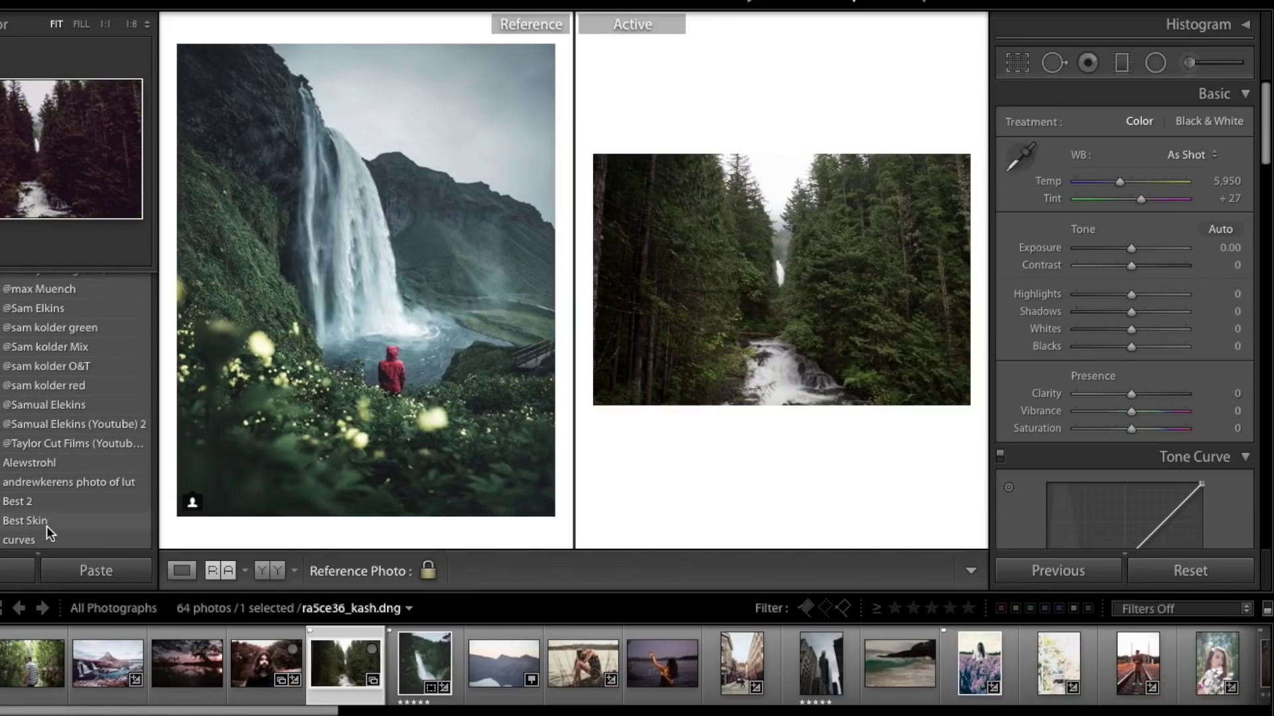
{"action": "scroll", "coordinate": [46, 526], "scroll_direction": "up", "scroll_amount": 4}
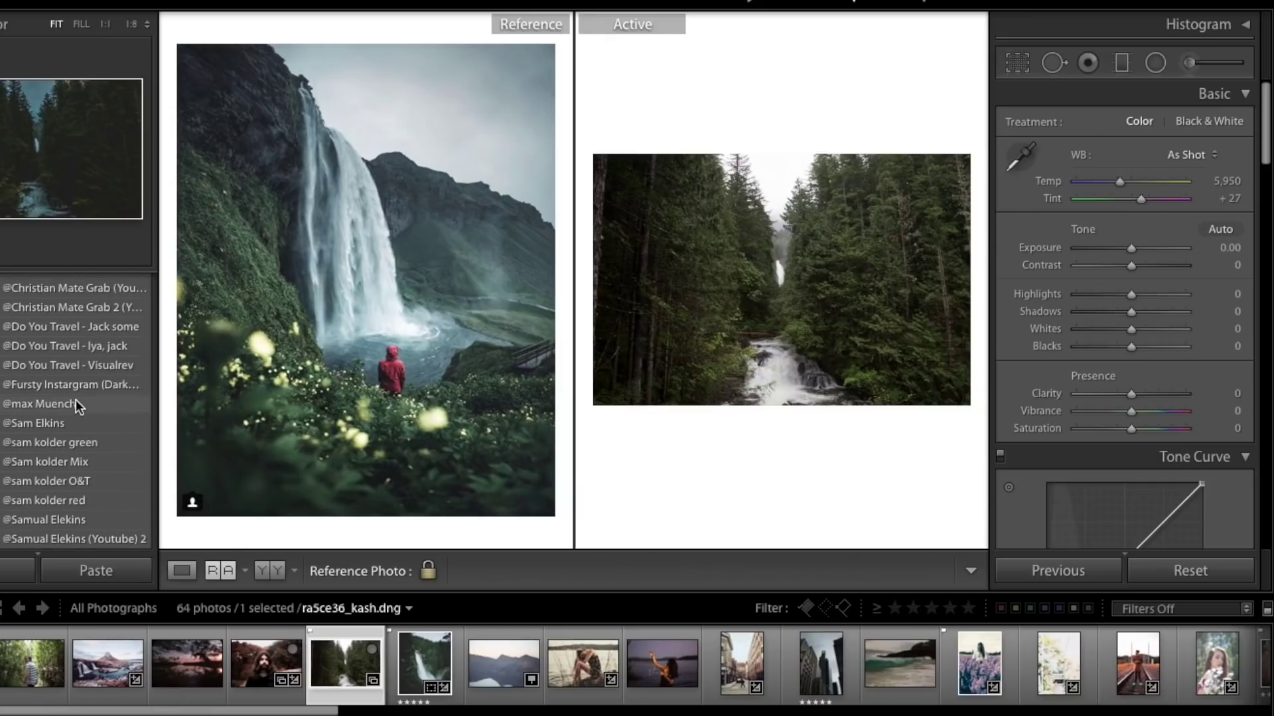
{"action": "left_click", "coordinate": [70, 407]}
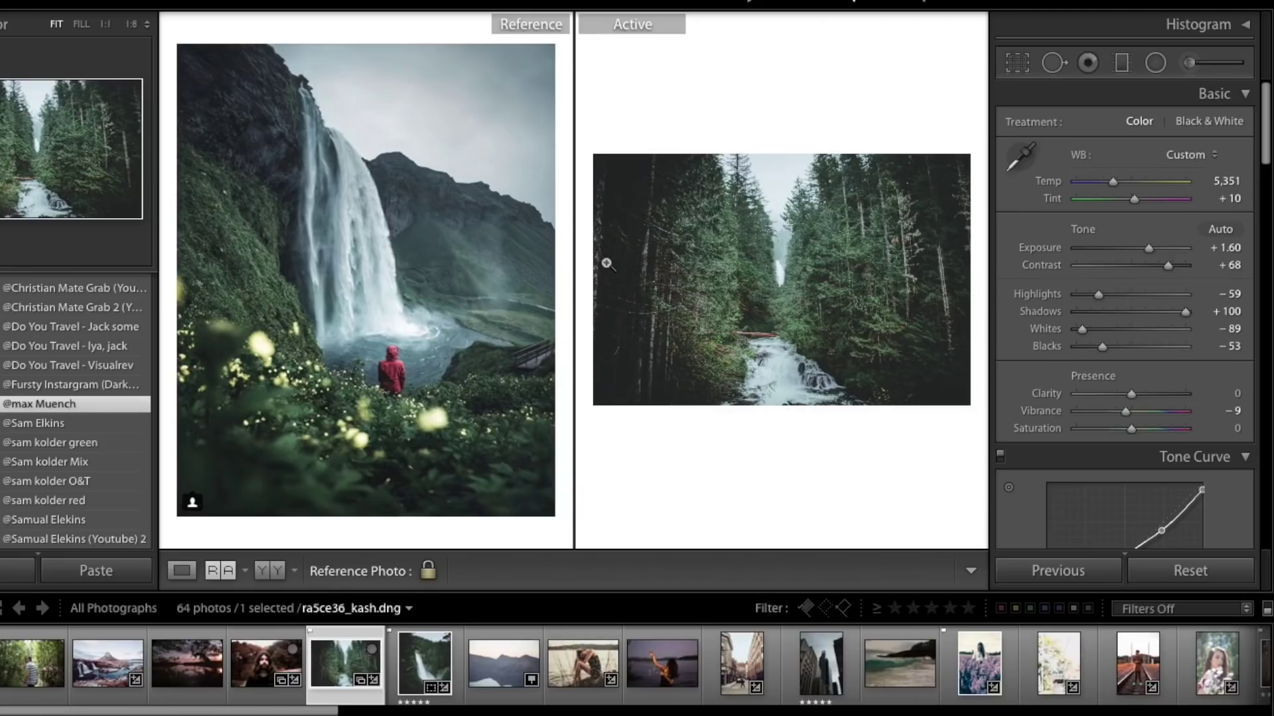
Lower exposure slightly, ease the vignette Amount to −26, and view the photo in Loupe.
{"action": "left_click_drag", "start_coordinate": [1144, 248], "coordinate": [1142, 251]}
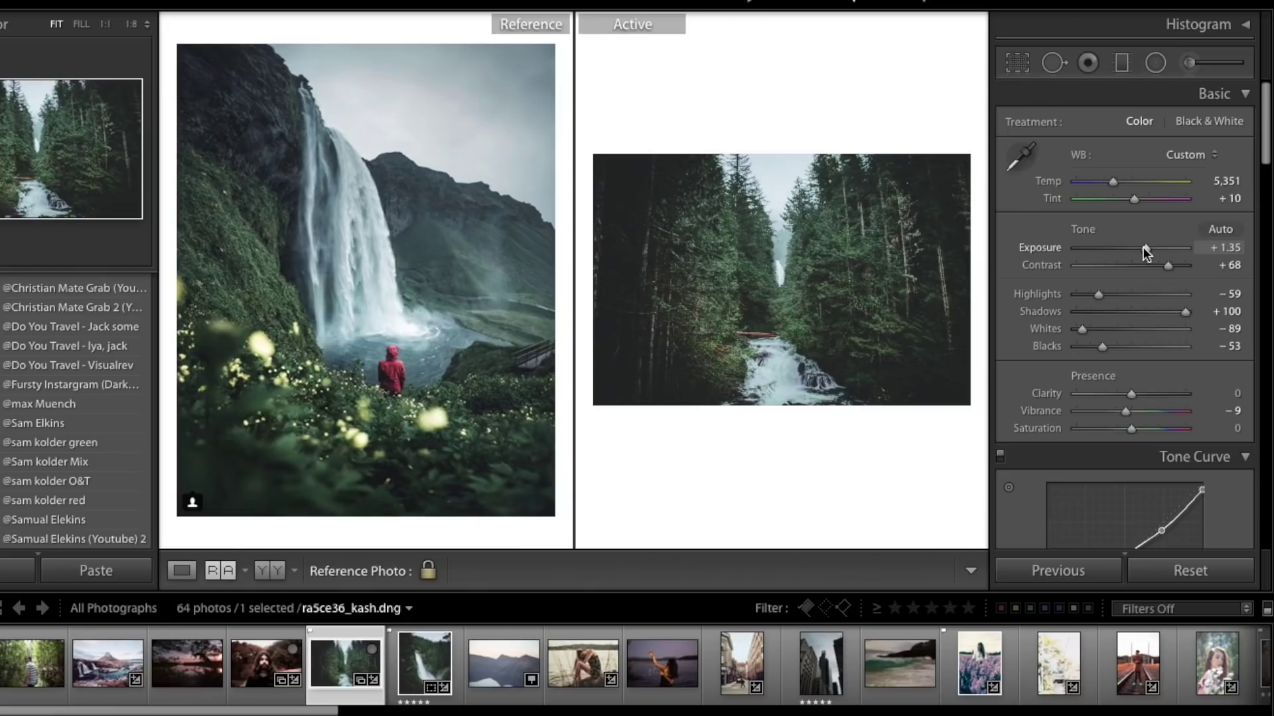
{"action": "scroll", "coordinate": [1249, 438], "scroll_direction": "down", "scroll_amount": 15}
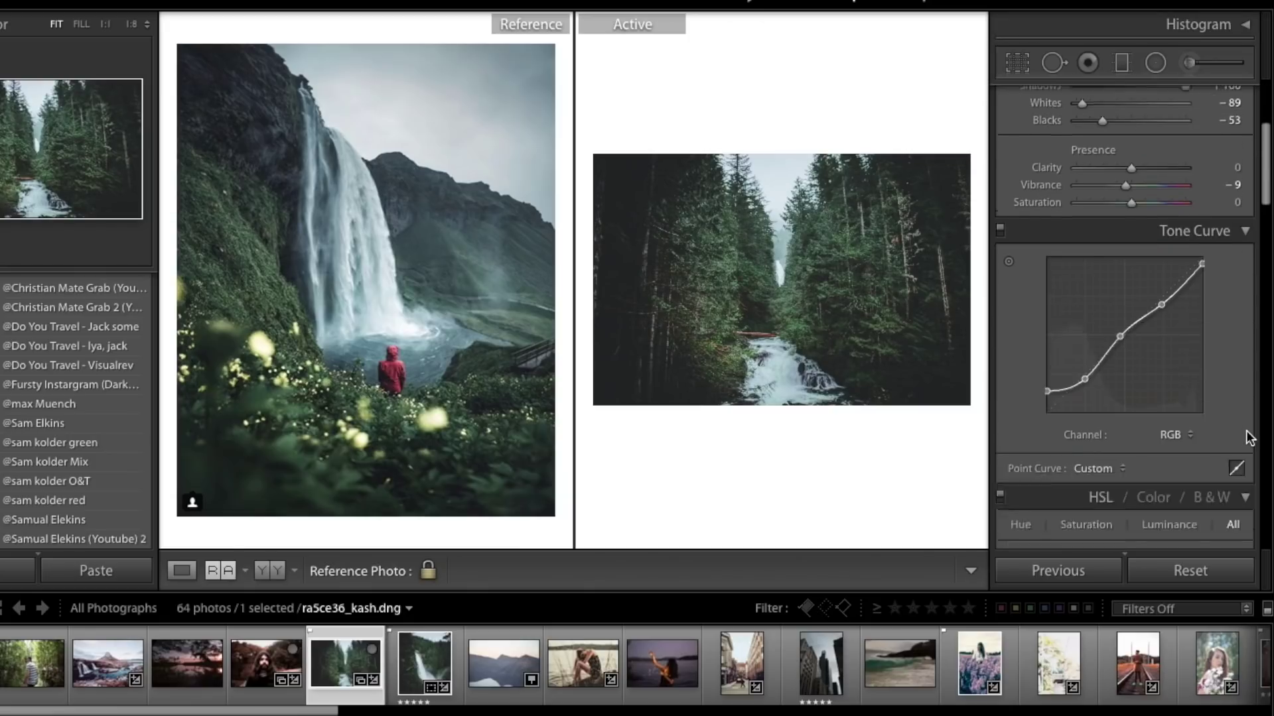
{"action": "scroll", "coordinate": [1249, 438], "scroll_direction": "down", "scroll_amount": 10}
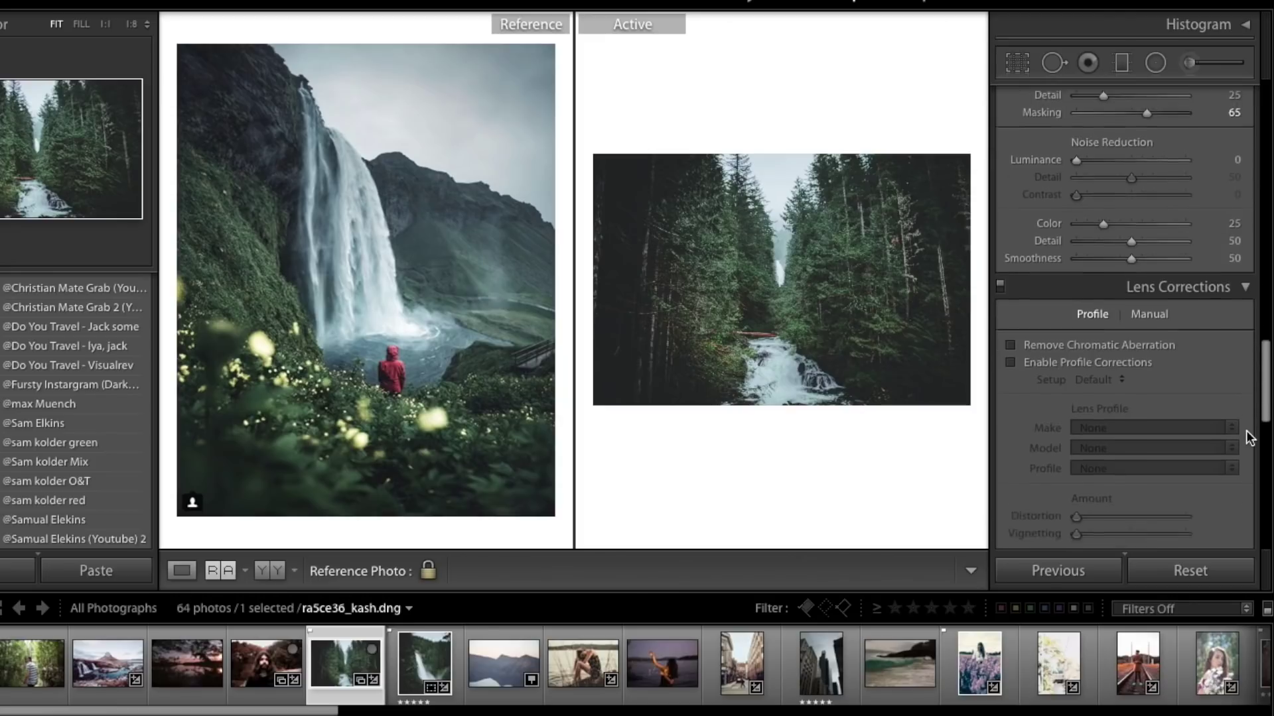
{"action": "scroll", "coordinate": [1249, 437], "scroll_direction": "down", "scroll_amount": 1}
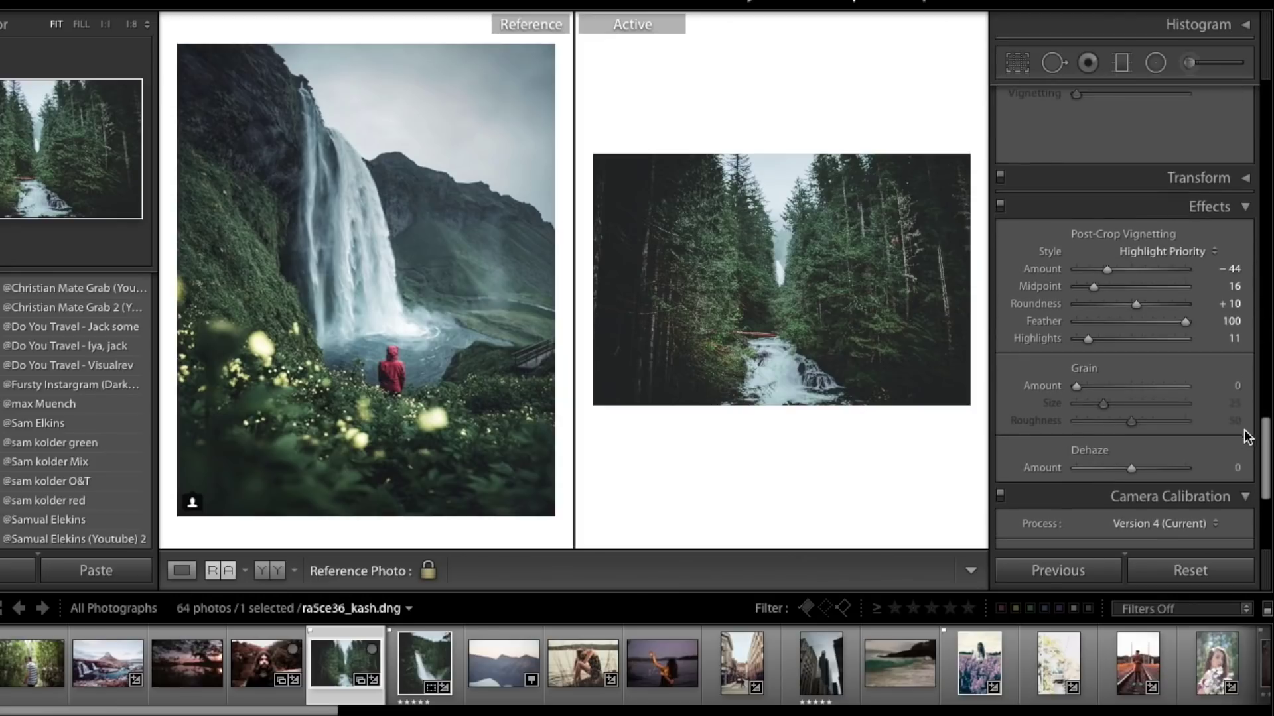
{"action": "left_click", "coordinate": [1105, 270]}
{"action": "mouse_move", "coordinate": [1105, 272]}
{"action": "left_mouse_down"}
{"action": "mouse_move", "coordinate": [1126, 276]}
{"action": "mouse_move", "coordinate": [1116, 273]}
{"action": "left_mouse_up"}
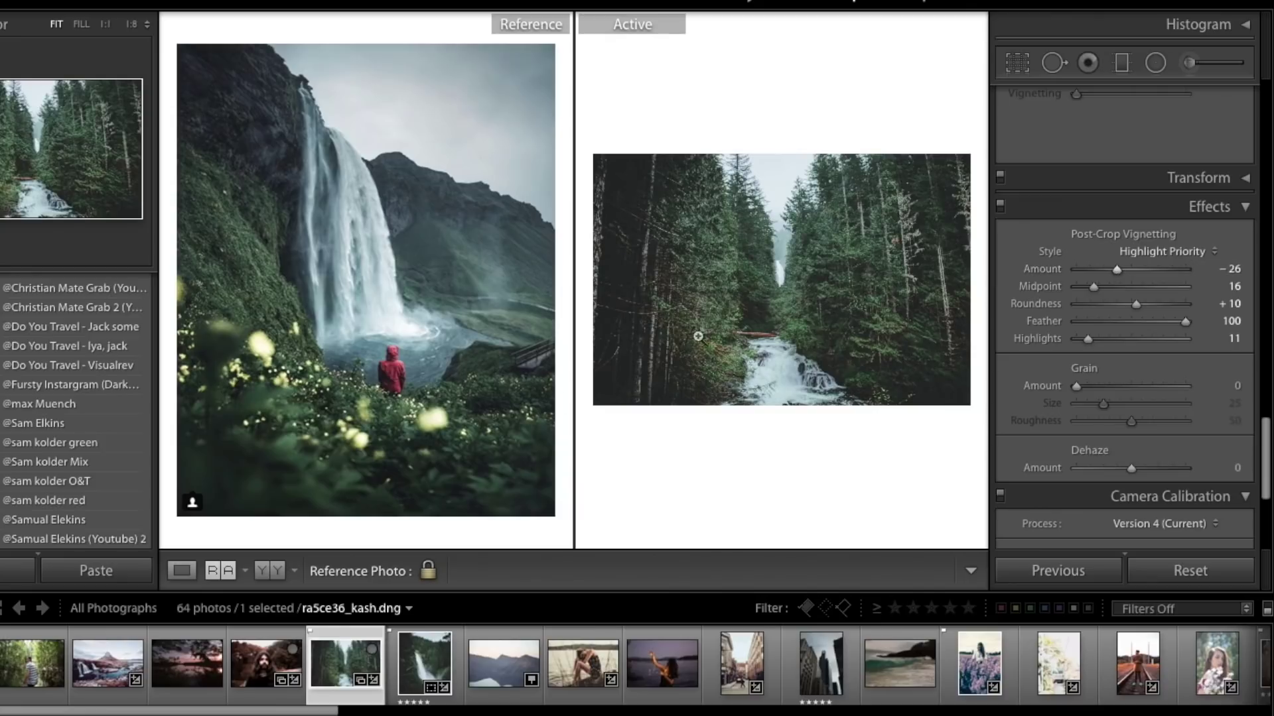
{"action": "left_click", "coordinate": [183, 571]}
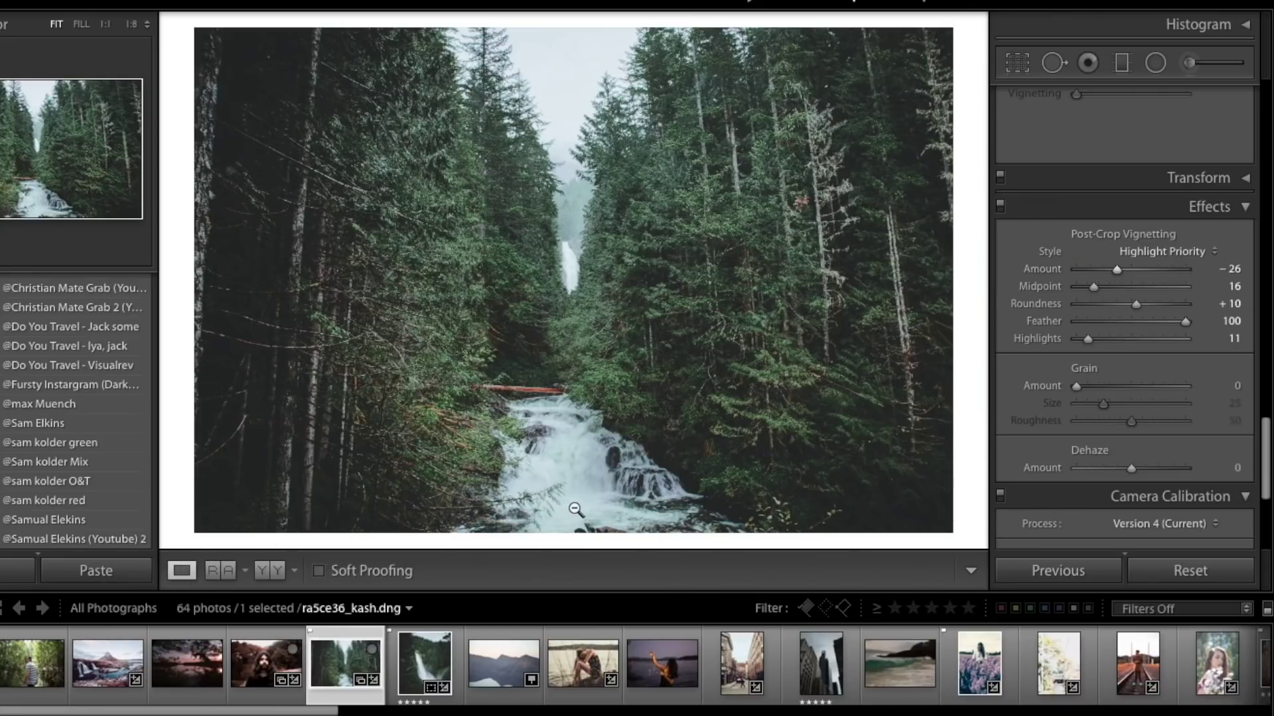
Compare the forest photo before and after, then return to the waterfall photo beside the reference.
{"action": "left_click", "coordinate": [269, 572]}
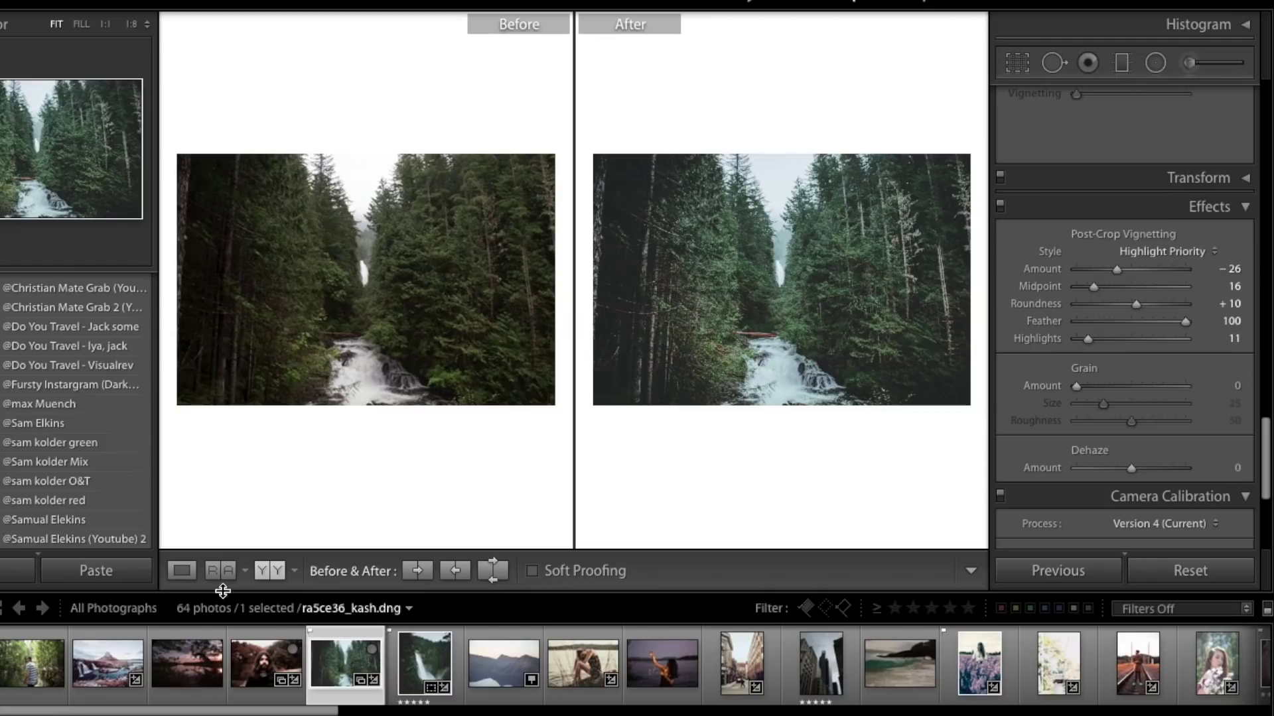
{"action": "left_click", "coordinate": [220, 571]}
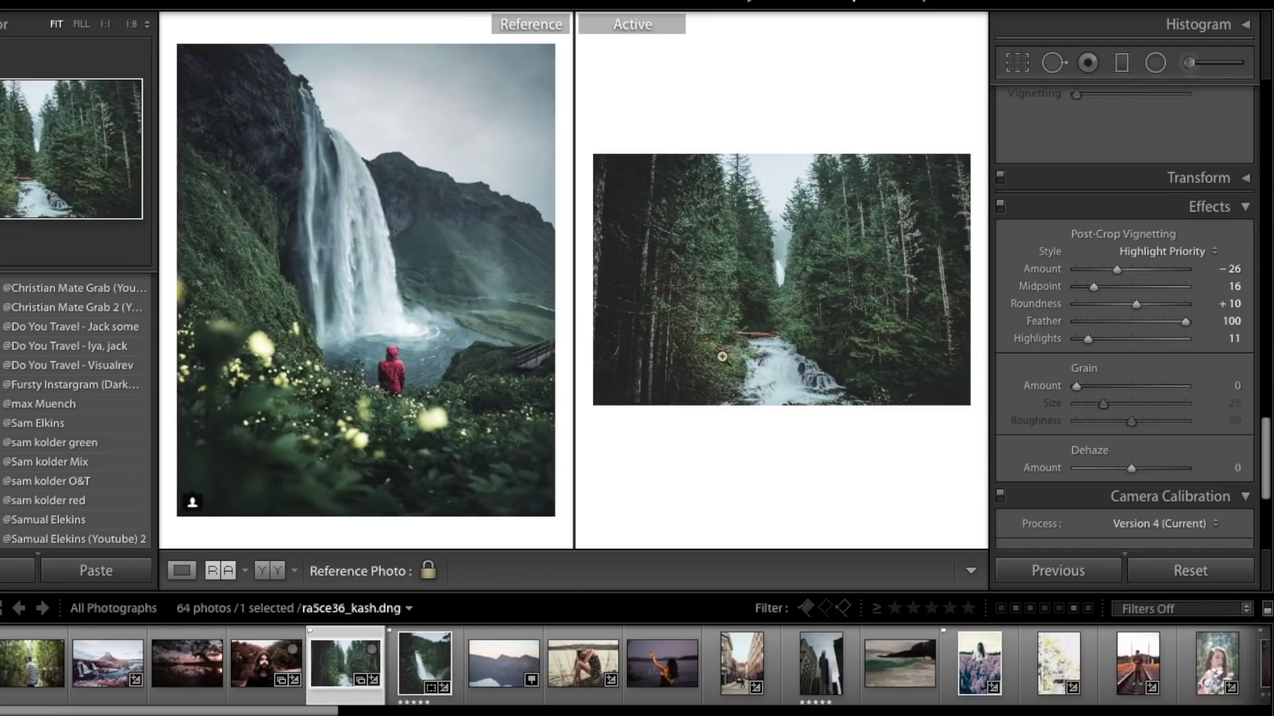
{"action": "left_click", "coordinate": [434, 663]}
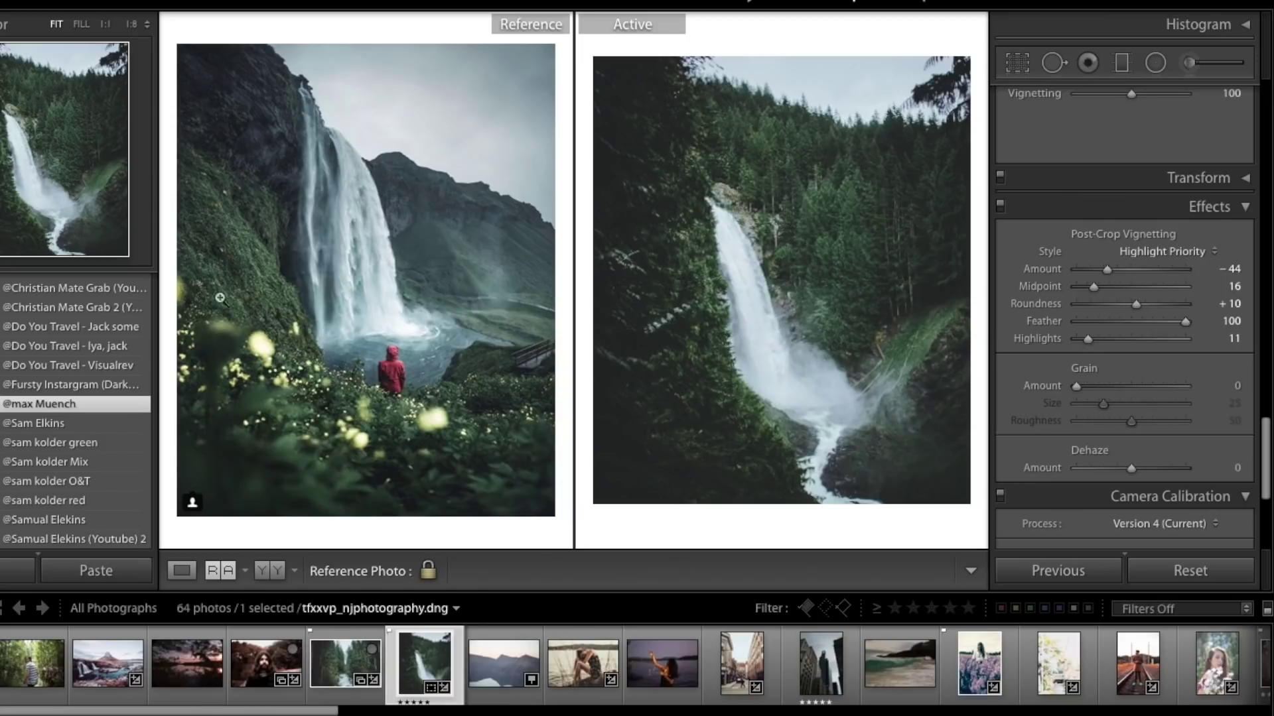
{"action": "left_click", "coordinate": [1188, 63]}
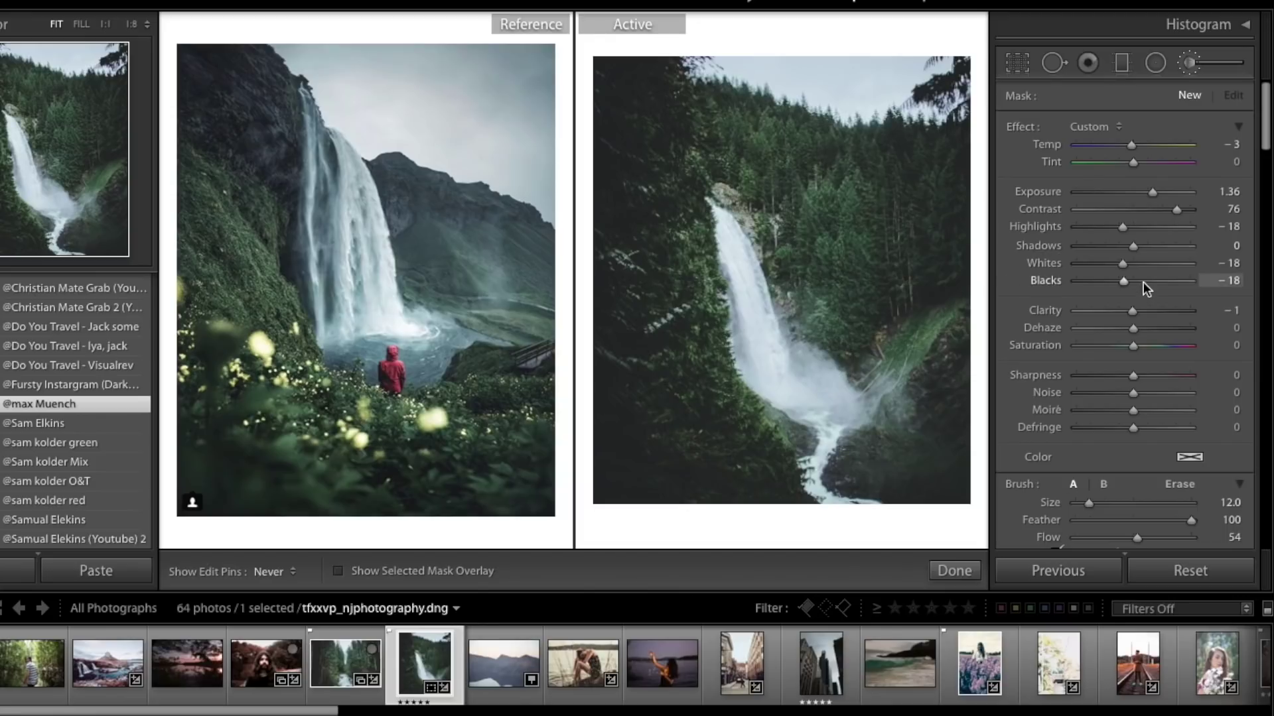
Zero the brush Temp, Exposure, Contrast, Highlights, Whites and Blacks values.
{"action": "left_click", "coordinate": [1235, 144]}
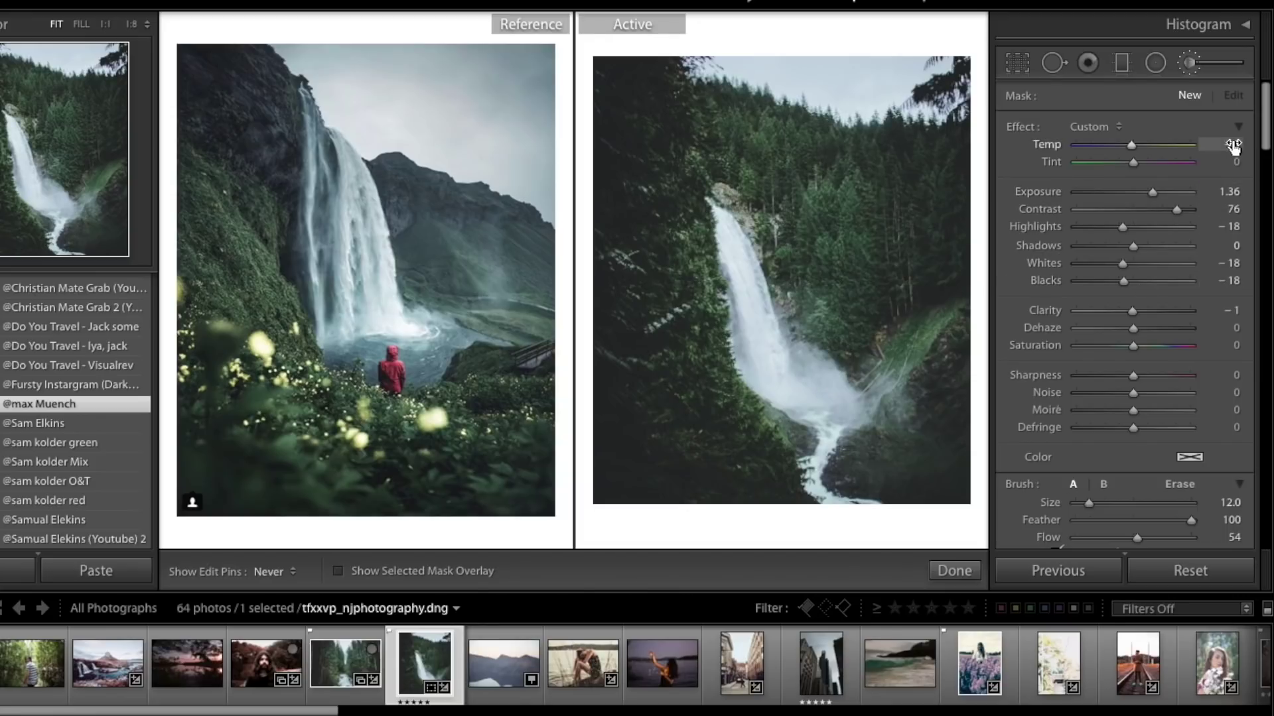
{"action": "type", "text": "0"}
{"action": "left_click", "coordinate": [1228, 191]}
{"action": "type", "text": "0"}
{"action": "left_click", "coordinate": [1228, 215]}
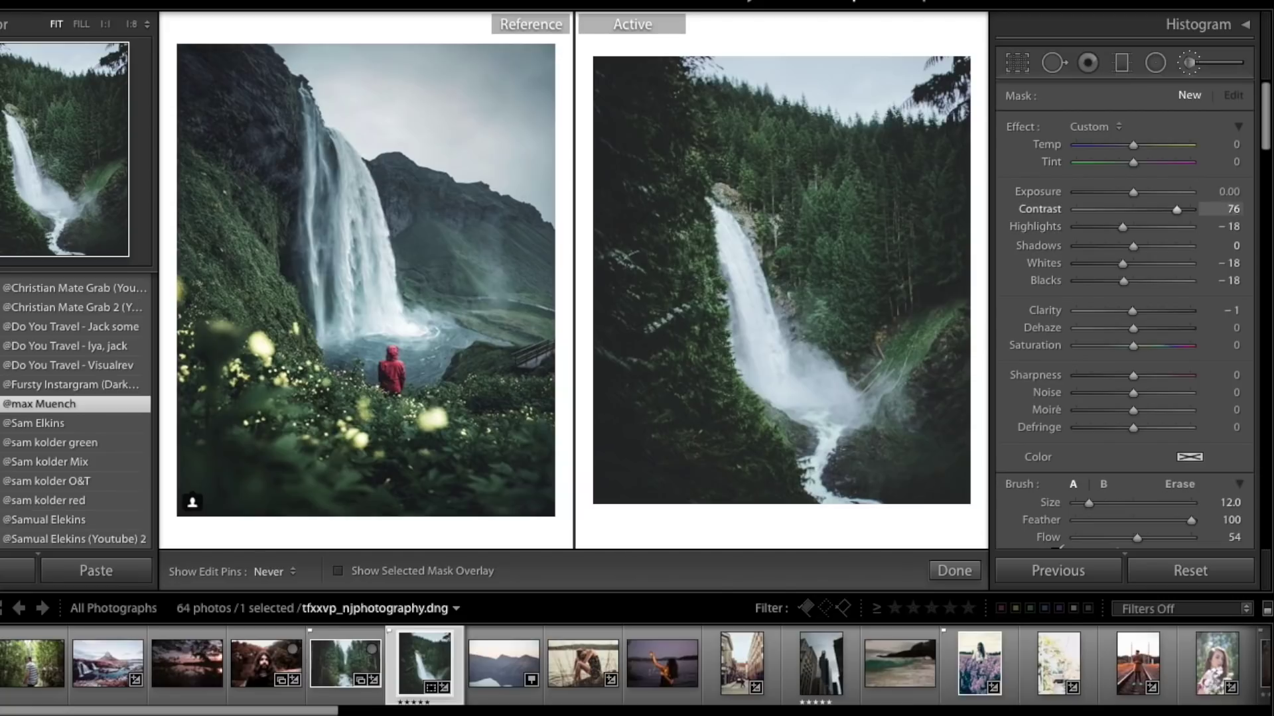
{"action": "type", "text": "0"}
{"action": "left_click", "coordinate": [1228, 228]}
{"action": "type", "text": "0"}
{"action": "left_click", "coordinate": [1228, 264]}
{"action": "type", "text": "0"}
Zero the brush Clarity and remaining value, then place a new pin on the waterfall photo.
{"action": "left_click", "coordinate": [1231, 282]}
{"action": "type", "text": "0"}
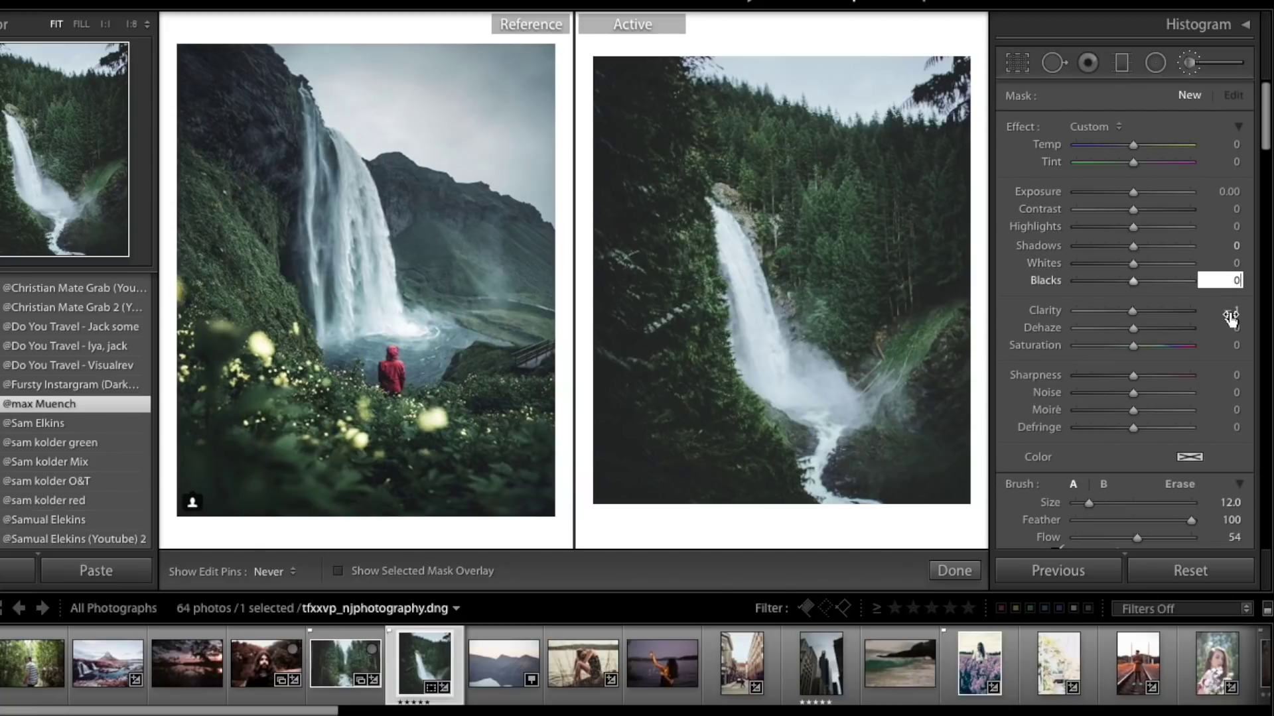
{"action": "left_click", "coordinate": [1228, 311]}
{"action": "type", "text": "0"}
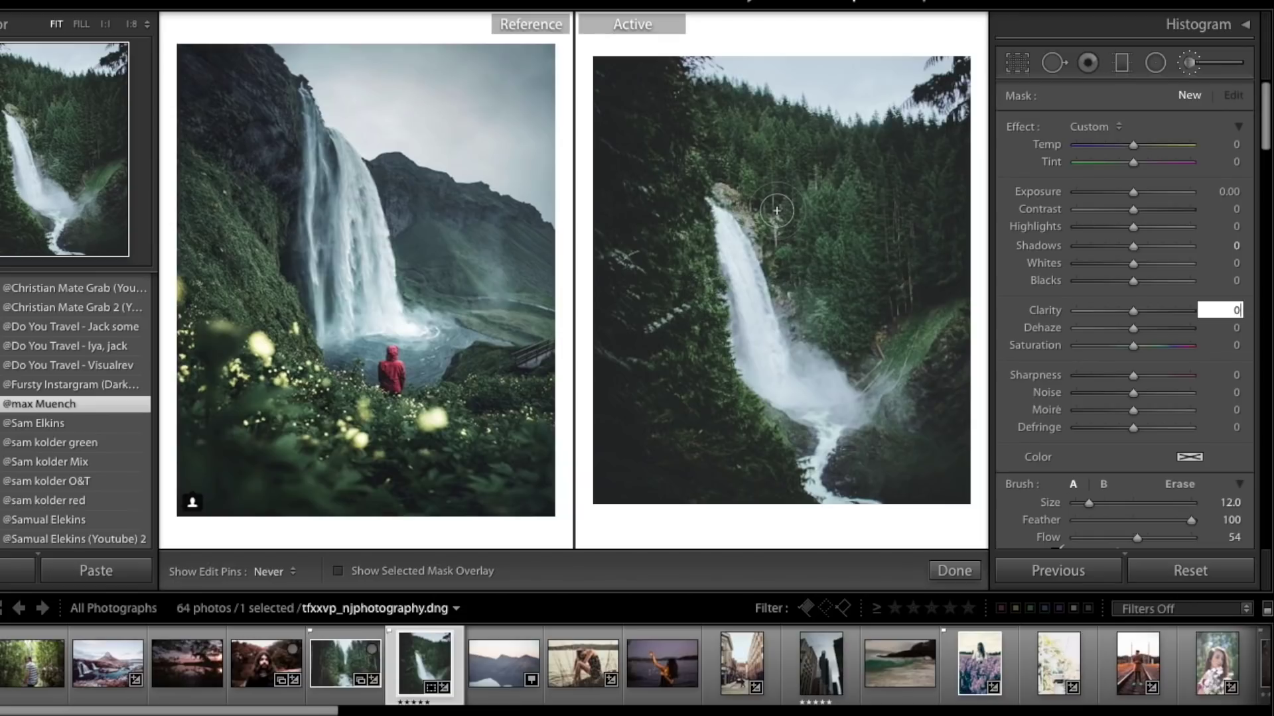
{"action": "key", "text": "Return"}
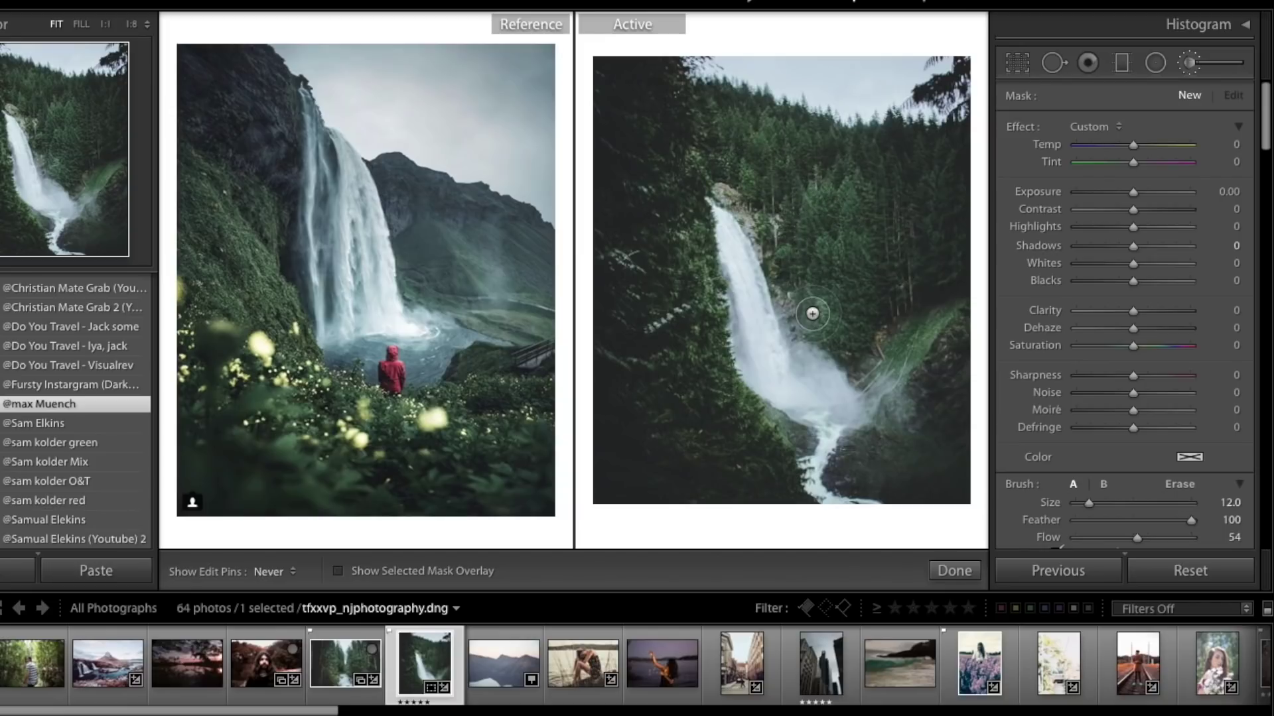
{"action": "left_click", "coordinate": [796, 168]}
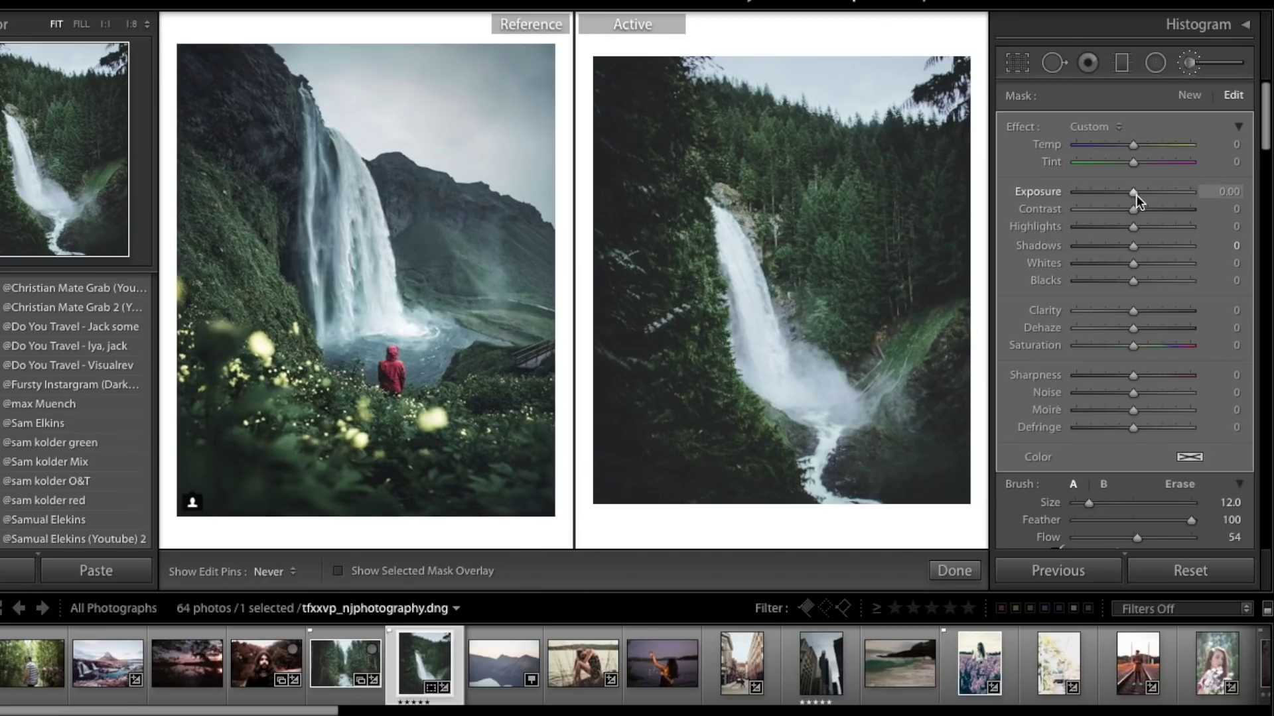
Raise brush exposure to about 1.69, add contrast, and paint over the trees and waterfall.
{"action": "mouse_move", "coordinate": [1136, 194]}
{"action": "left_mouse_down"}
{"action": "mouse_move", "coordinate": [1157, 196]}
{"action": "mouse_move", "coordinate": [1145, 193]}
{"action": "left_mouse_up"}
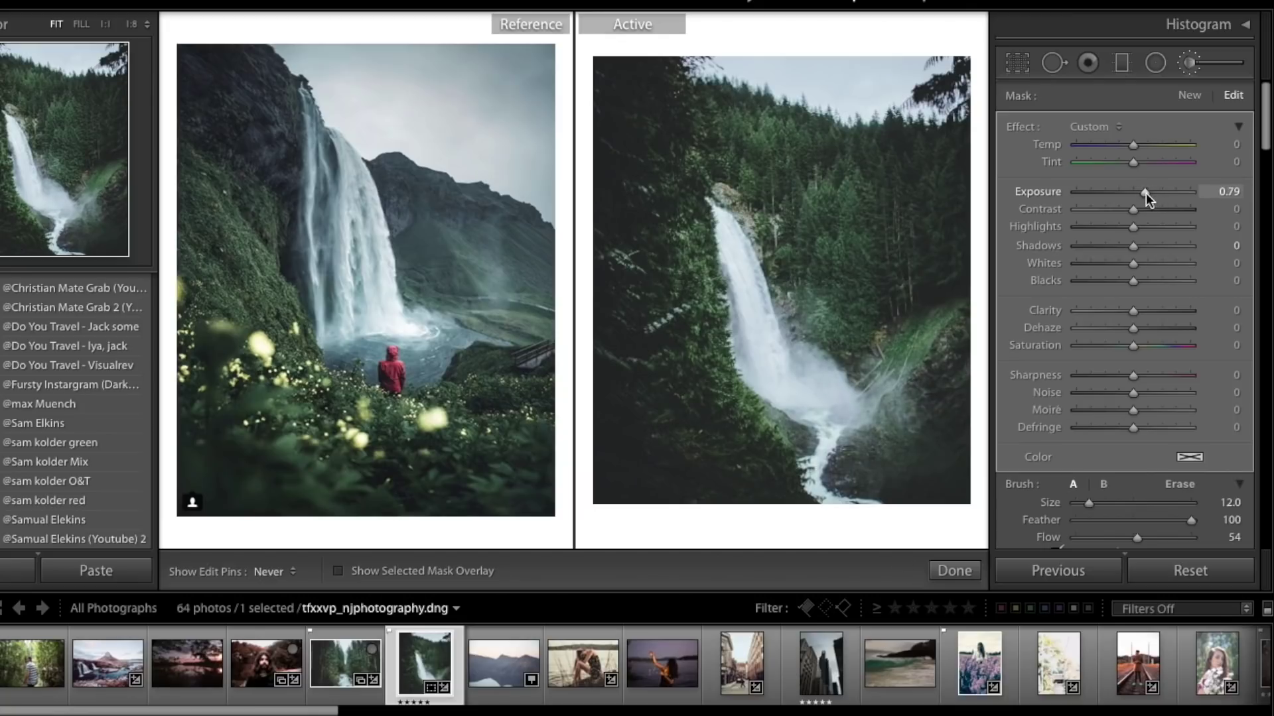
{"action": "scroll", "coordinate": [1137, 516], "scroll_direction": "down", "scroll_amount": 1}
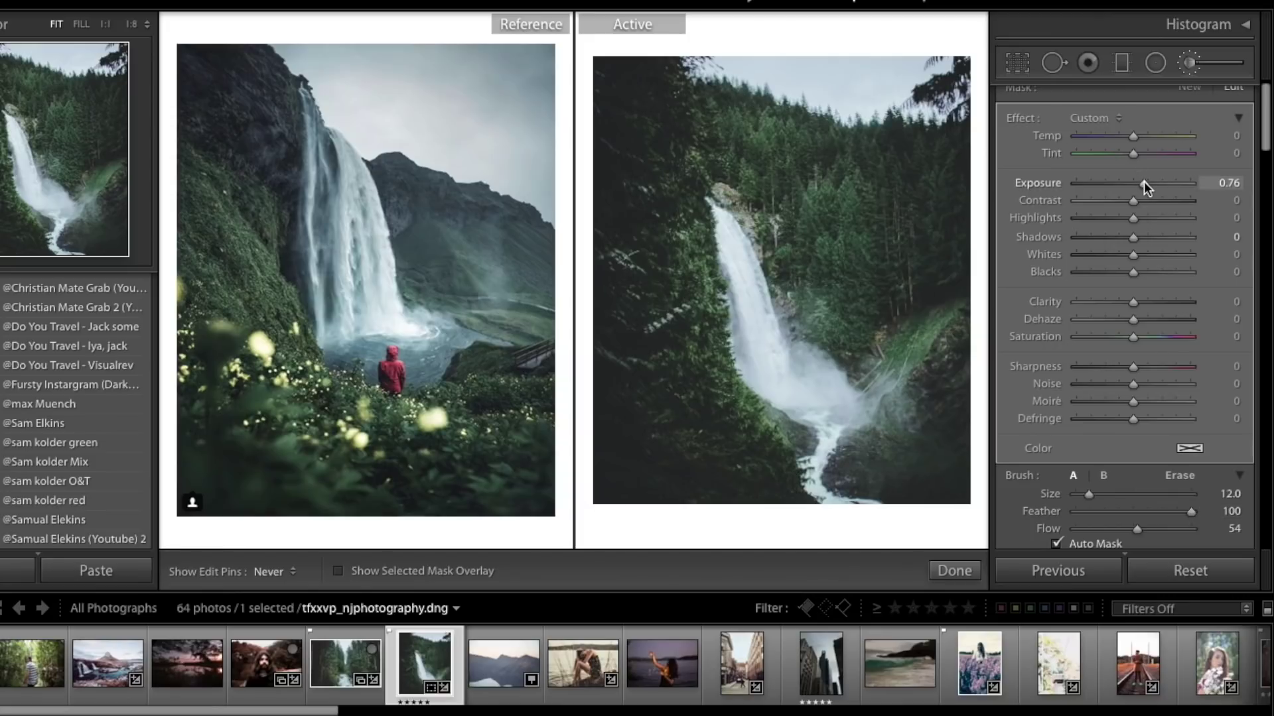
{"action": "left_click_drag", "start_coordinate": [1144, 181], "coordinate": [1157, 179]}
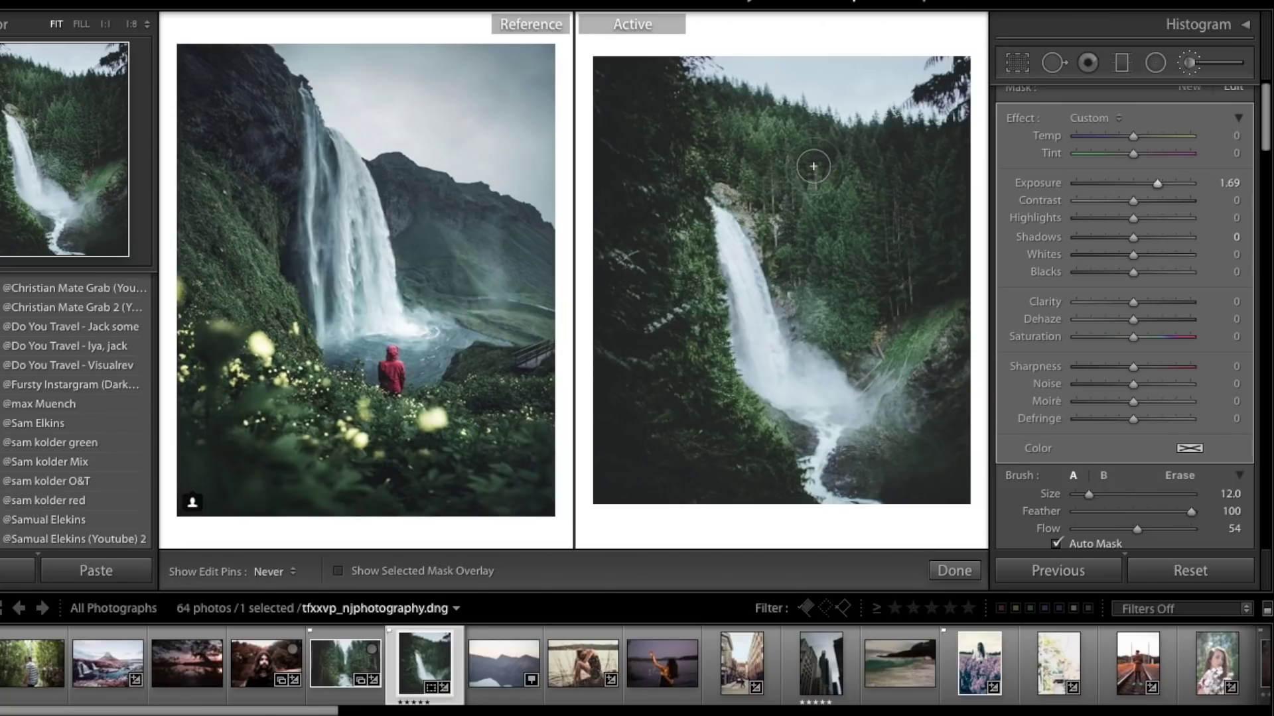
{"action": "mouse_move", "coordinate": [813, 166]}
{"action": "left_mouse_down"}
{"action": "mouse_move", "coordinate": [762, 162]}
{"action": "mouse_move", "coordinate": [783, 292]}
{"action": "left_mouse_up"}
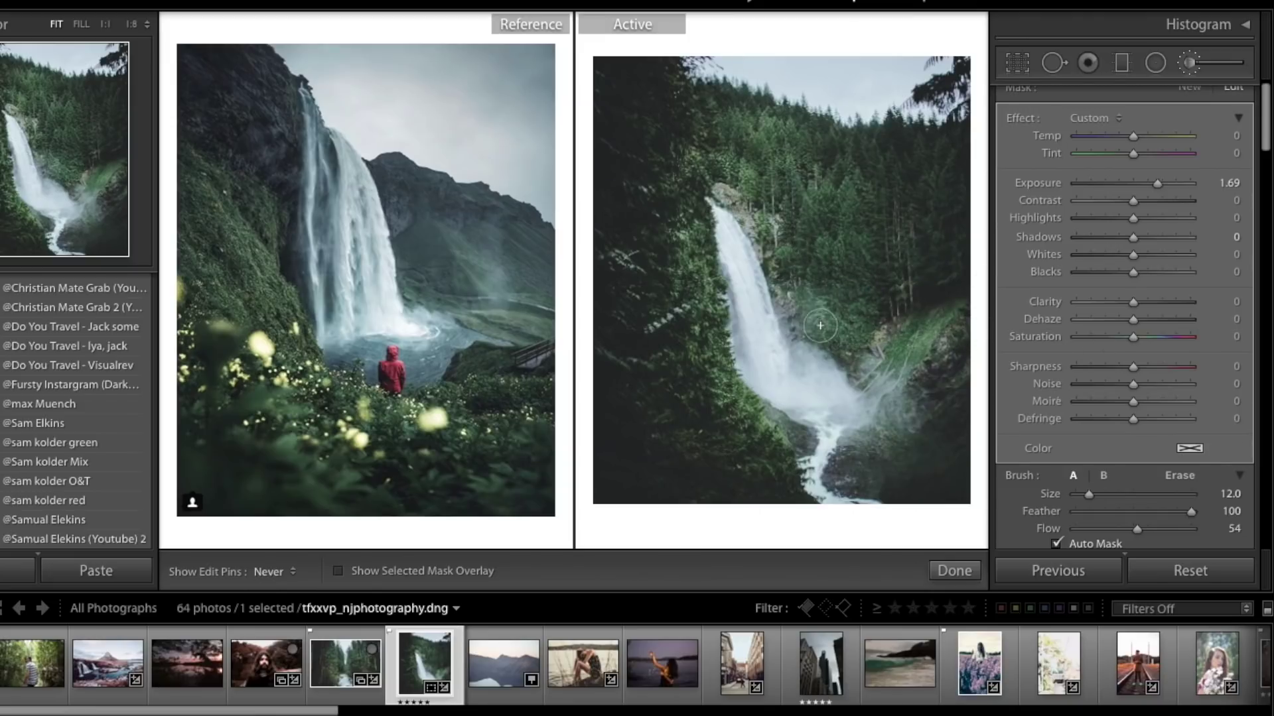
{"action": "left_click_drag", "start_coordinate": [1133, 200], "coordinate": [1172, 202]}
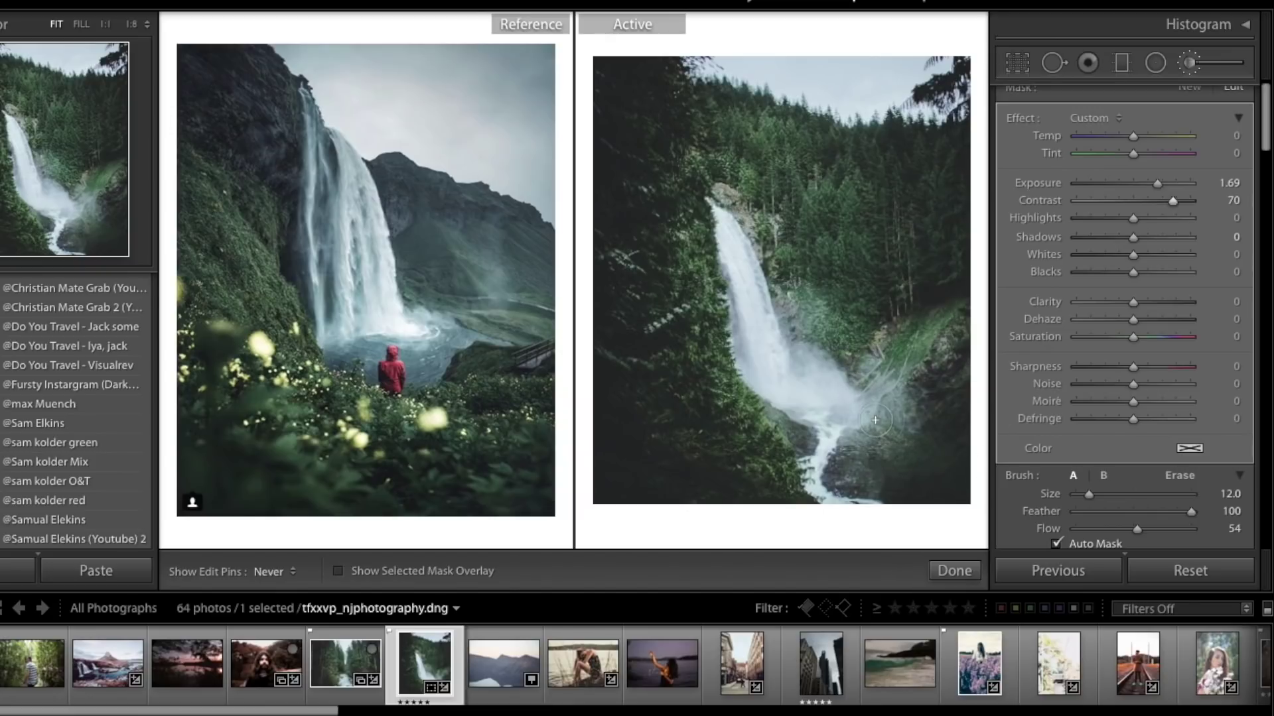
{"action": "left_click_drag", "start_coordinate": [875, 420], "coordinate": [894, 425]}
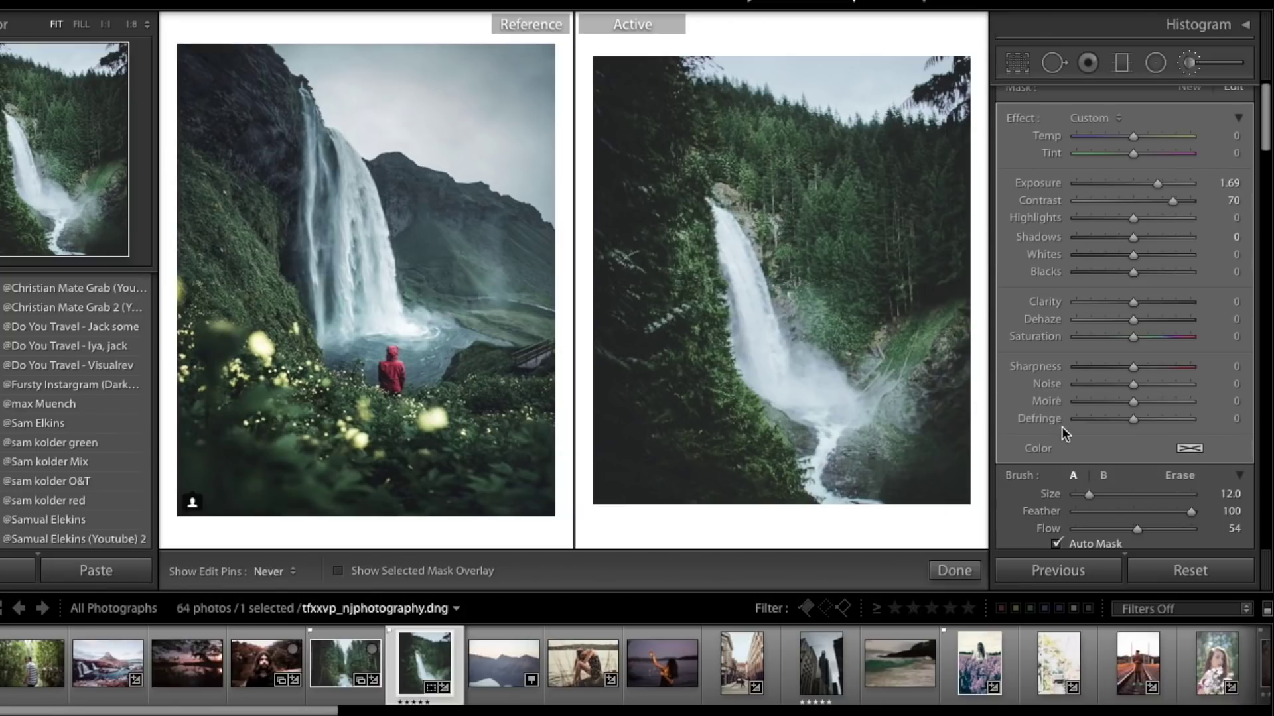
Refine the brush: less contrast, Highlights +13, deeper blacks, Exposure 1.60, then finish.
{"action": "mouse_move", "coordinate": [1175, 198]}
{"action": "left_mouse_down"}
{"action": "mouse_move", "coordinate": [1189, 198]}
{"action": "mouse_move", "coordinate": [1174, 203]}
{"action": "left_mouse_up"}
{"action": "mouse_move", "coordinate": [1133, 217]}
{"action": "left_mouse_down"}
{"action": "mouse_move", "coordinate": [1160, 224]}
{"action": "mouse_move", "coordinate": [1141, 221]}
{"action": "left_mouse_up"}
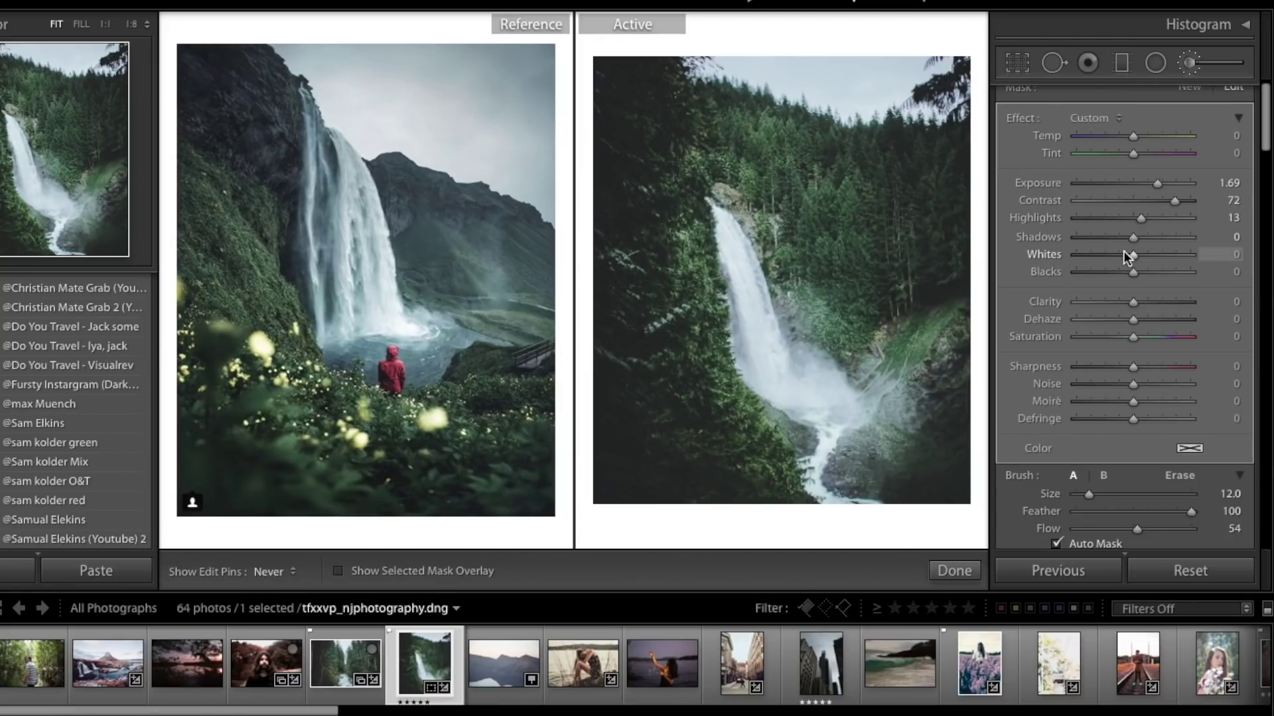
{"action": "left_click_drag", "start_coordinate": [1131, 268], "coordinate": [1120, 266]}
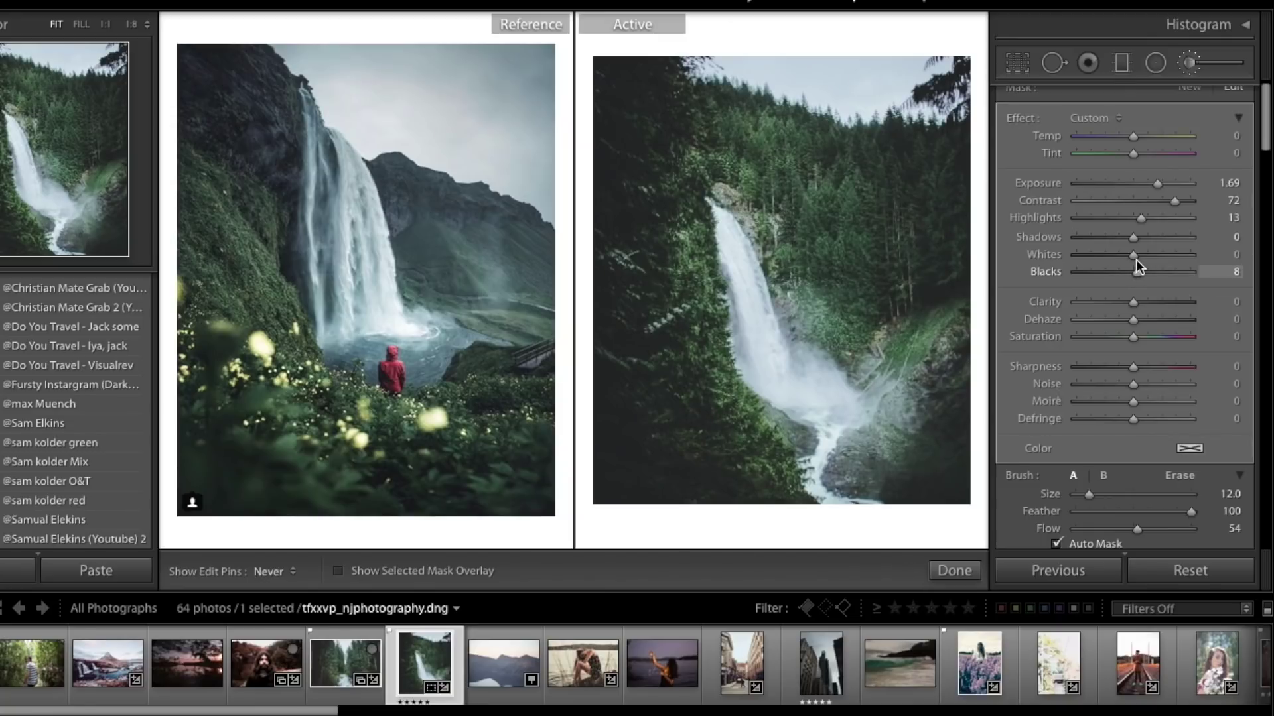
{"action": "mouse_move", "coordinate": [1136, 260]}
{"action": "left_mouse_down"}
{"action": "mouse_move", "coordinate": [1148, 260]}
{"action": "mouse_move", "coordinate": [1131, 272]}
{"action": "left_mouse_up"}
{"action": "left_click_drag", "start_coordinate": [1160, 179], "coordinate": [1157, 179]}
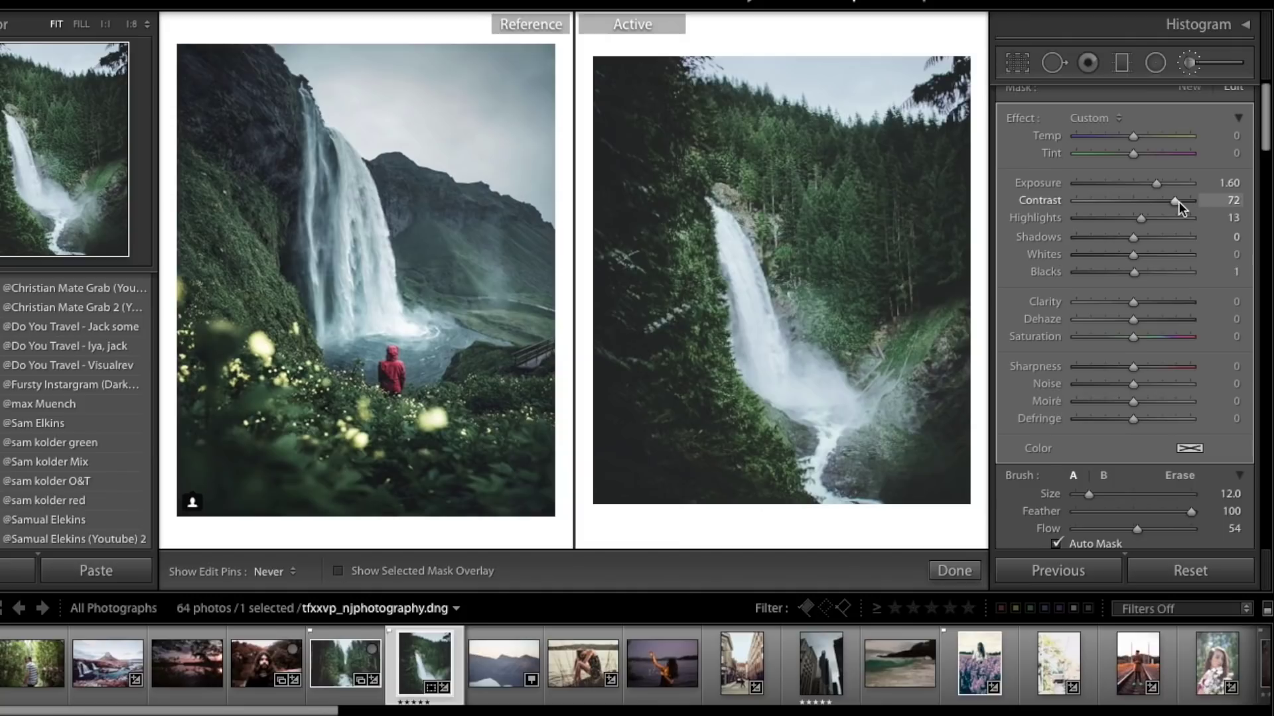
{"action": "left_click_drag", "start_coordinate": [1178, 201], "coordinate": [1165, 202]}
{"action": "left_click", "coordinate": [955, 571]}
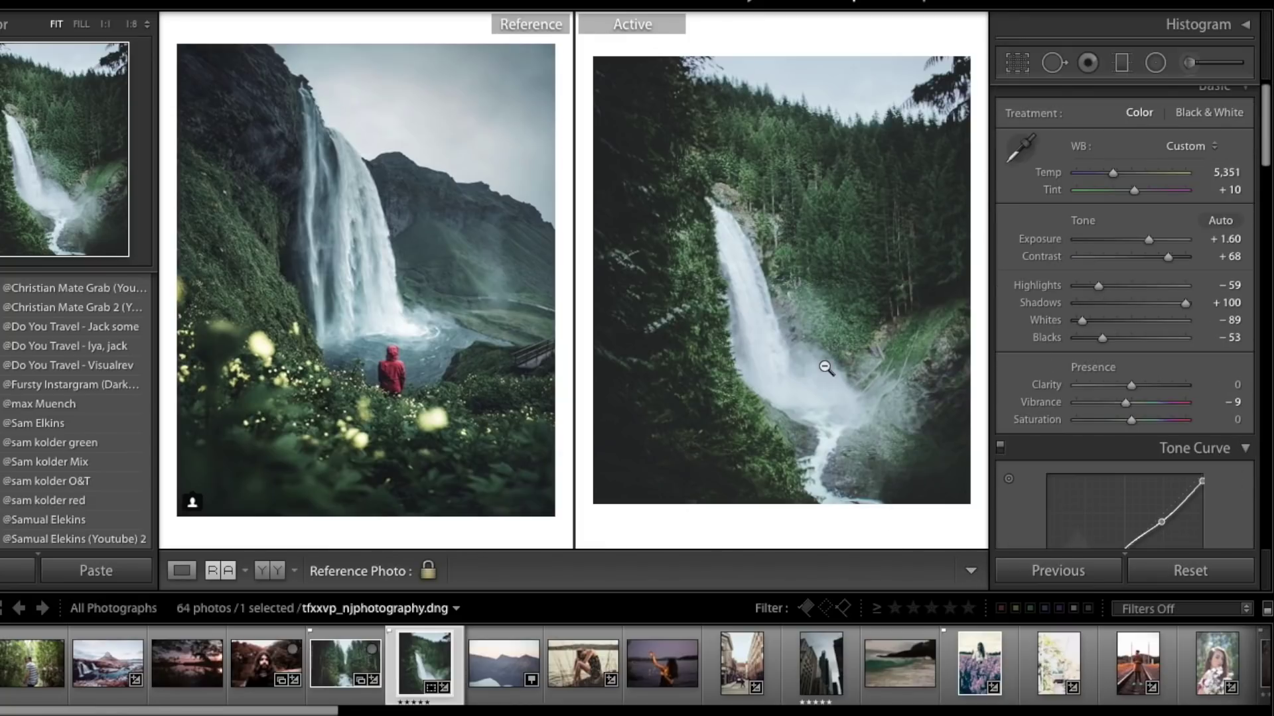
{"action": "scroll", "coordinate": [1024, 332], "scroll_direction": "down", "scroll_amount": 15}
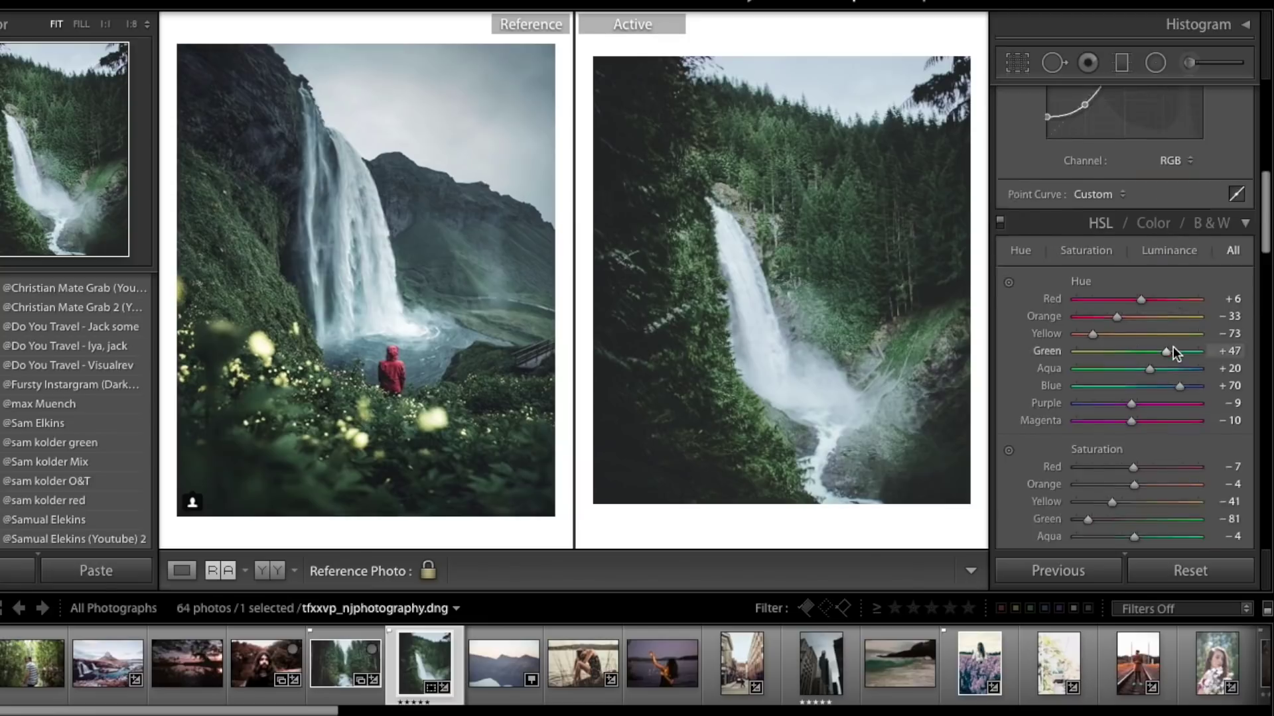
{"action": "scroll", "coordinate": [1174, 352], "scroll_direction": "down", "scroll_amount": 10}
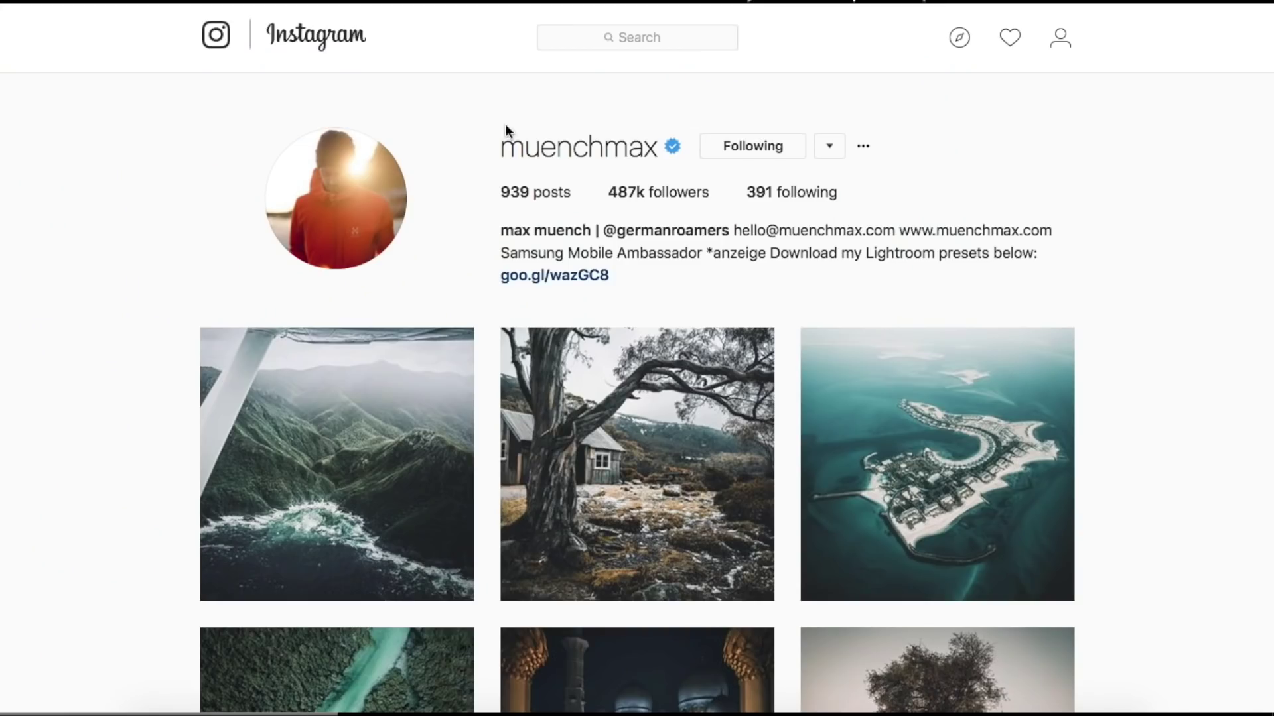
{"action": "scroll", "coordinate": [819, 451], "scroll_direction": "down", "scroll_amount": 5}
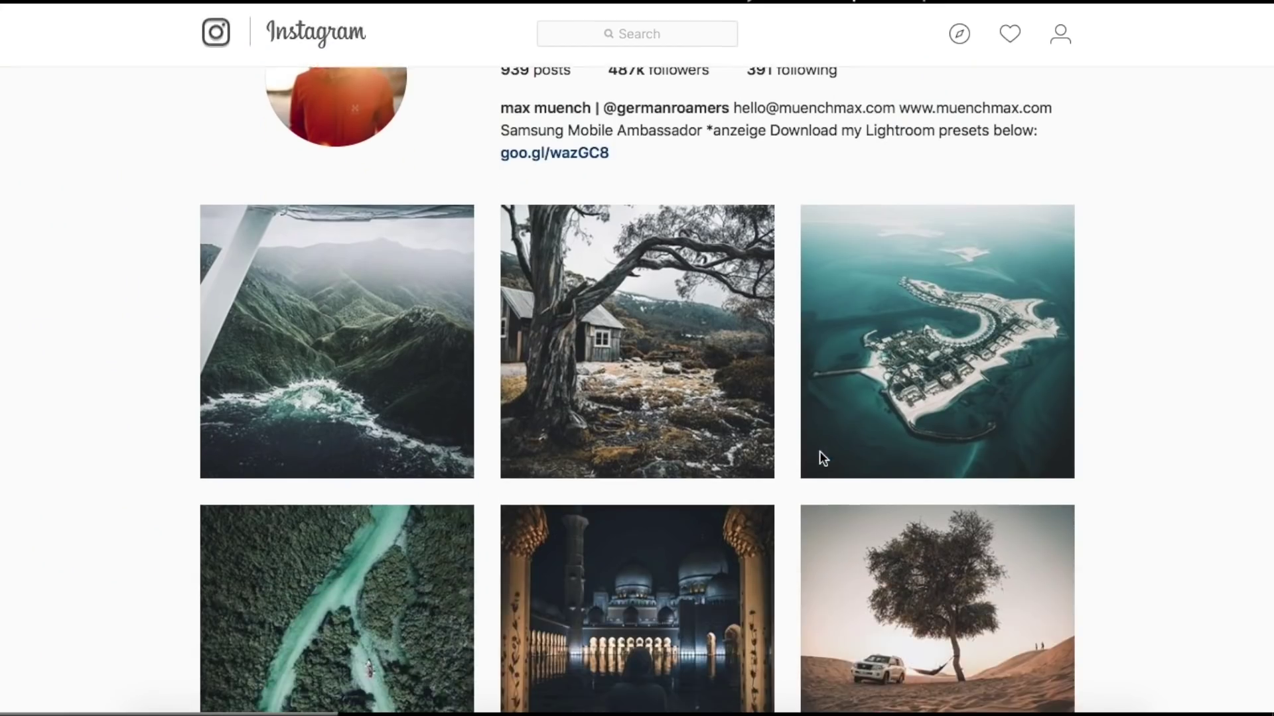
{"action": "scroll", "coordinate": [820, 458], "scroll_direction": "down", "scroll_amount": 6}
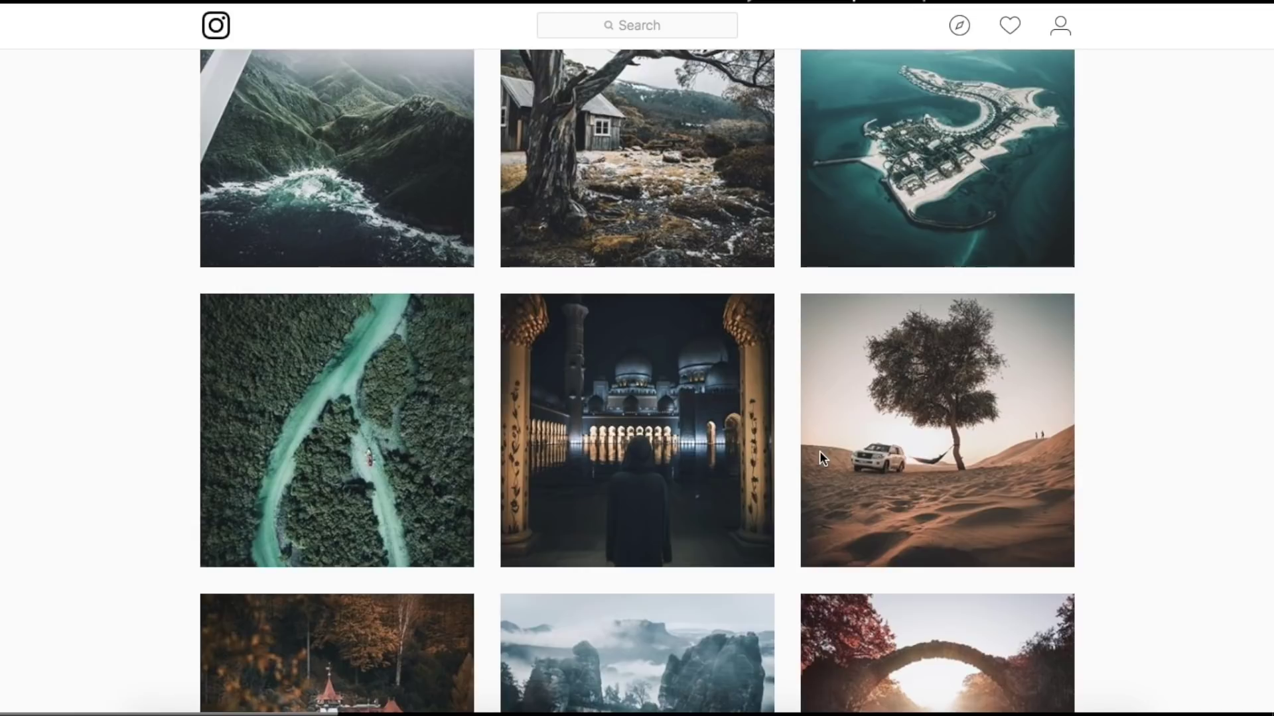
{"action": "scroll", "coordinate": [820, 458], "scroll_direction": "down", "scroll_amount": 11}
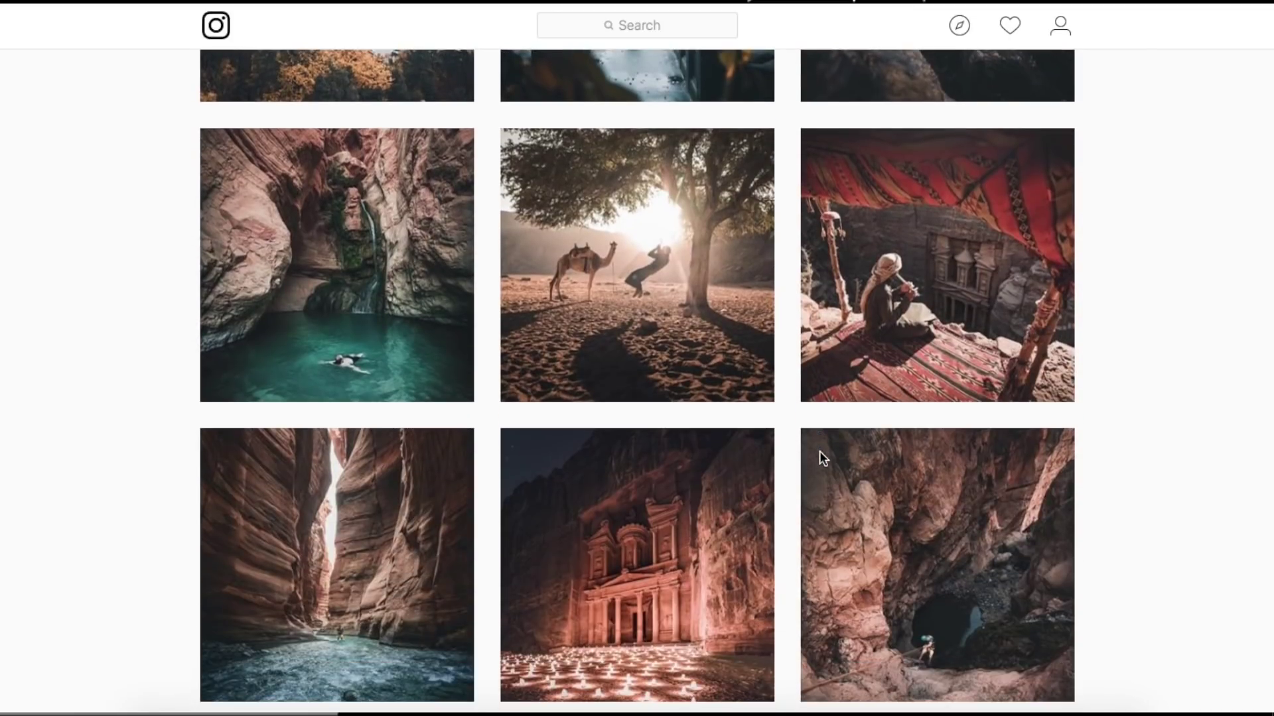
{"action": "scroll", "coordinate": [820, 453], "scroll_direction": "down", "scroll_amount": 16}
{"action": "scroll", "coordinate": [820, 456], "scroll_direction": "down", "scroll_amount": 19}
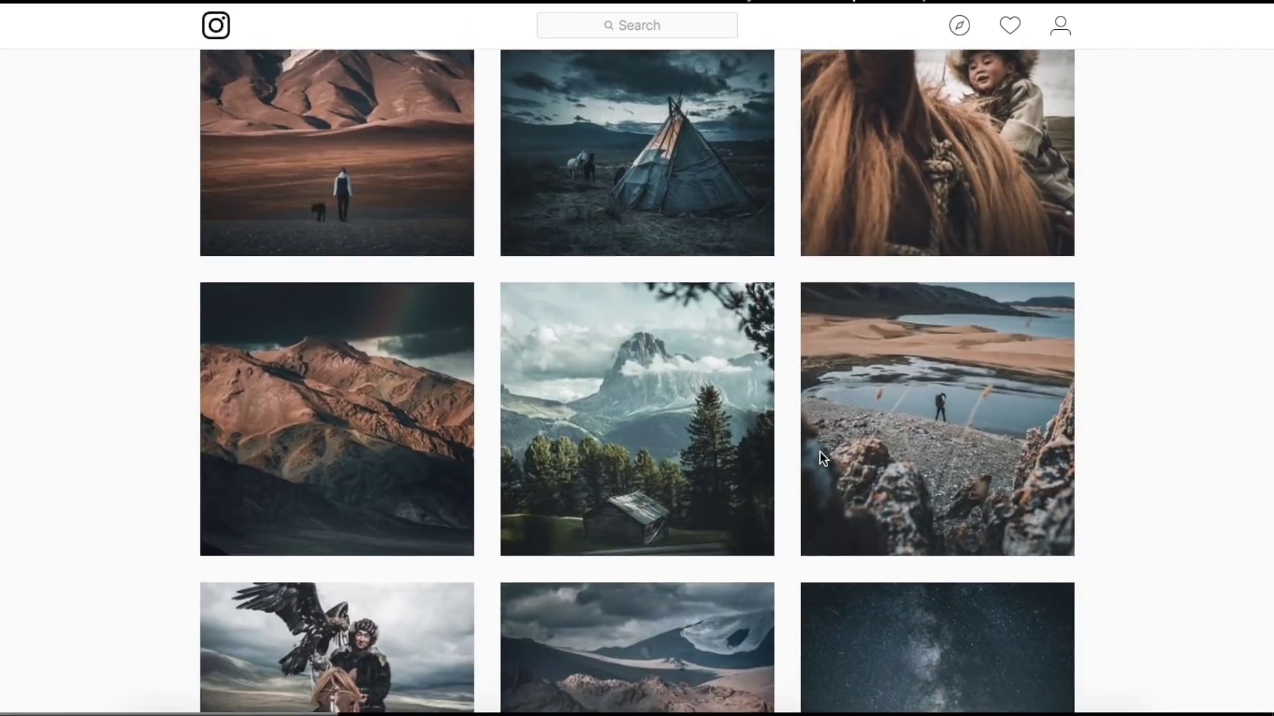
{"action": "scroll", "coordinate": [820, 456], "scroll_direction": "down", "scroll_amount": 1}
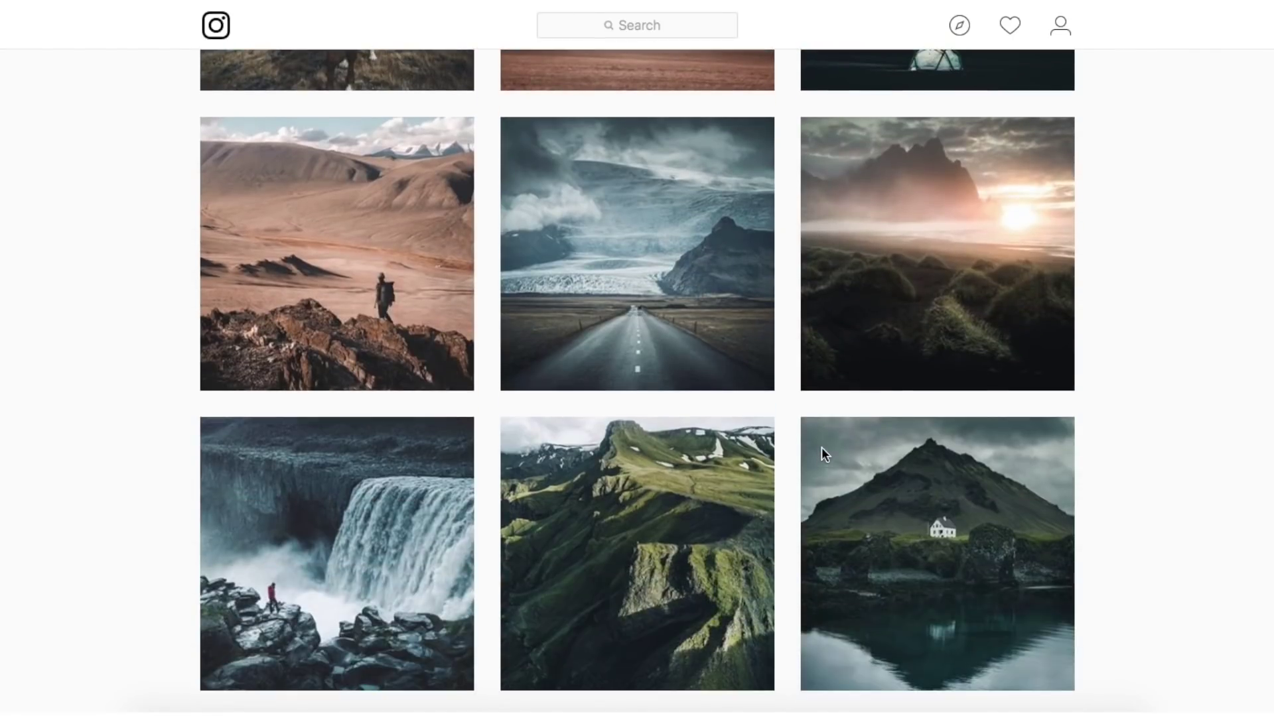